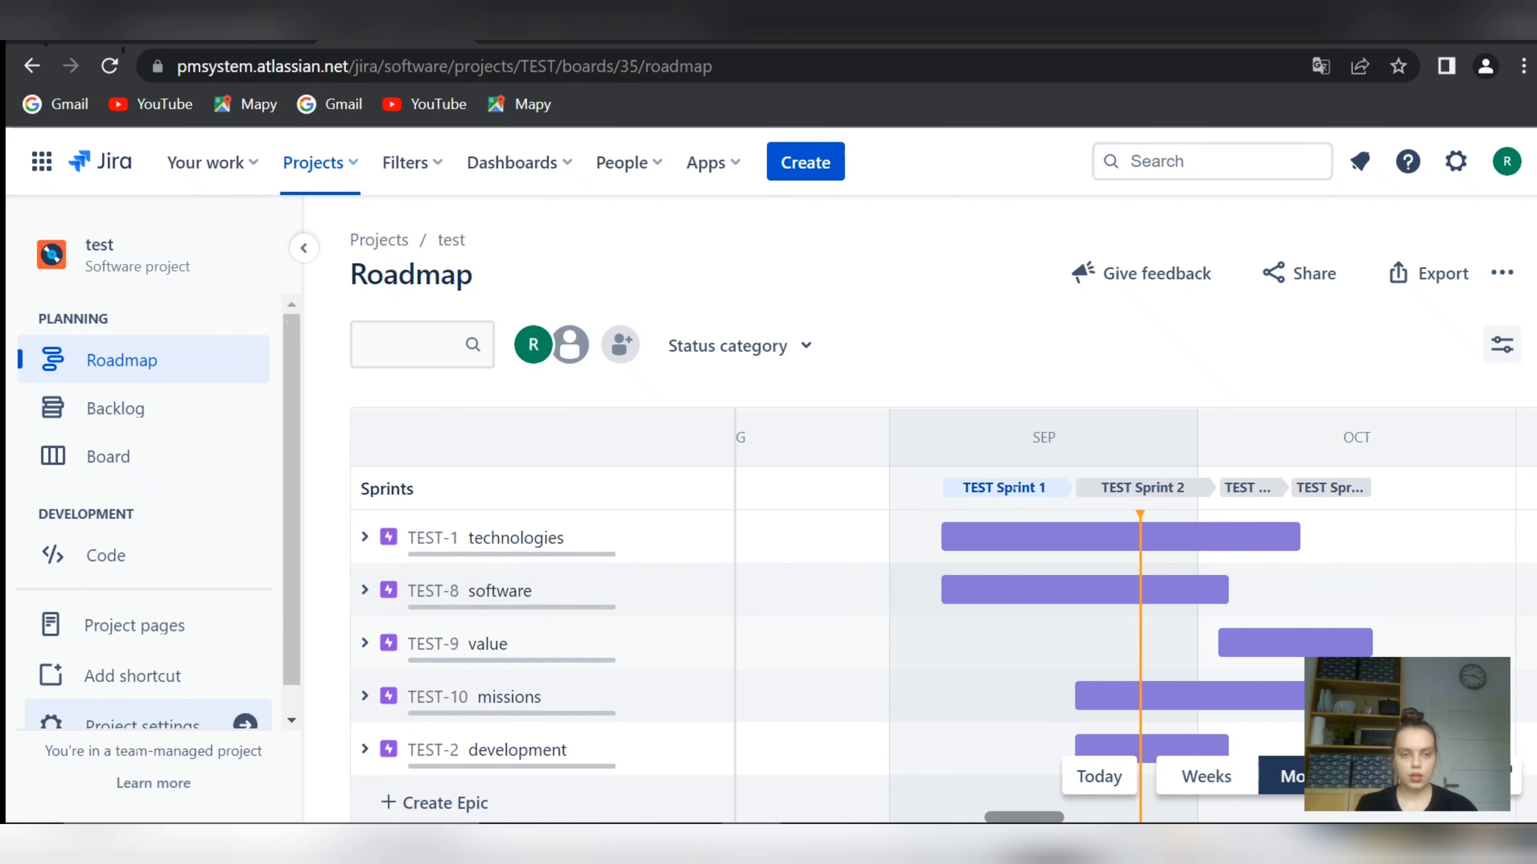
# Look through the test project's Details settings, from name and key to default assignee, and return to the roadmap
pyautogui.scroll(-1, 146, 696)
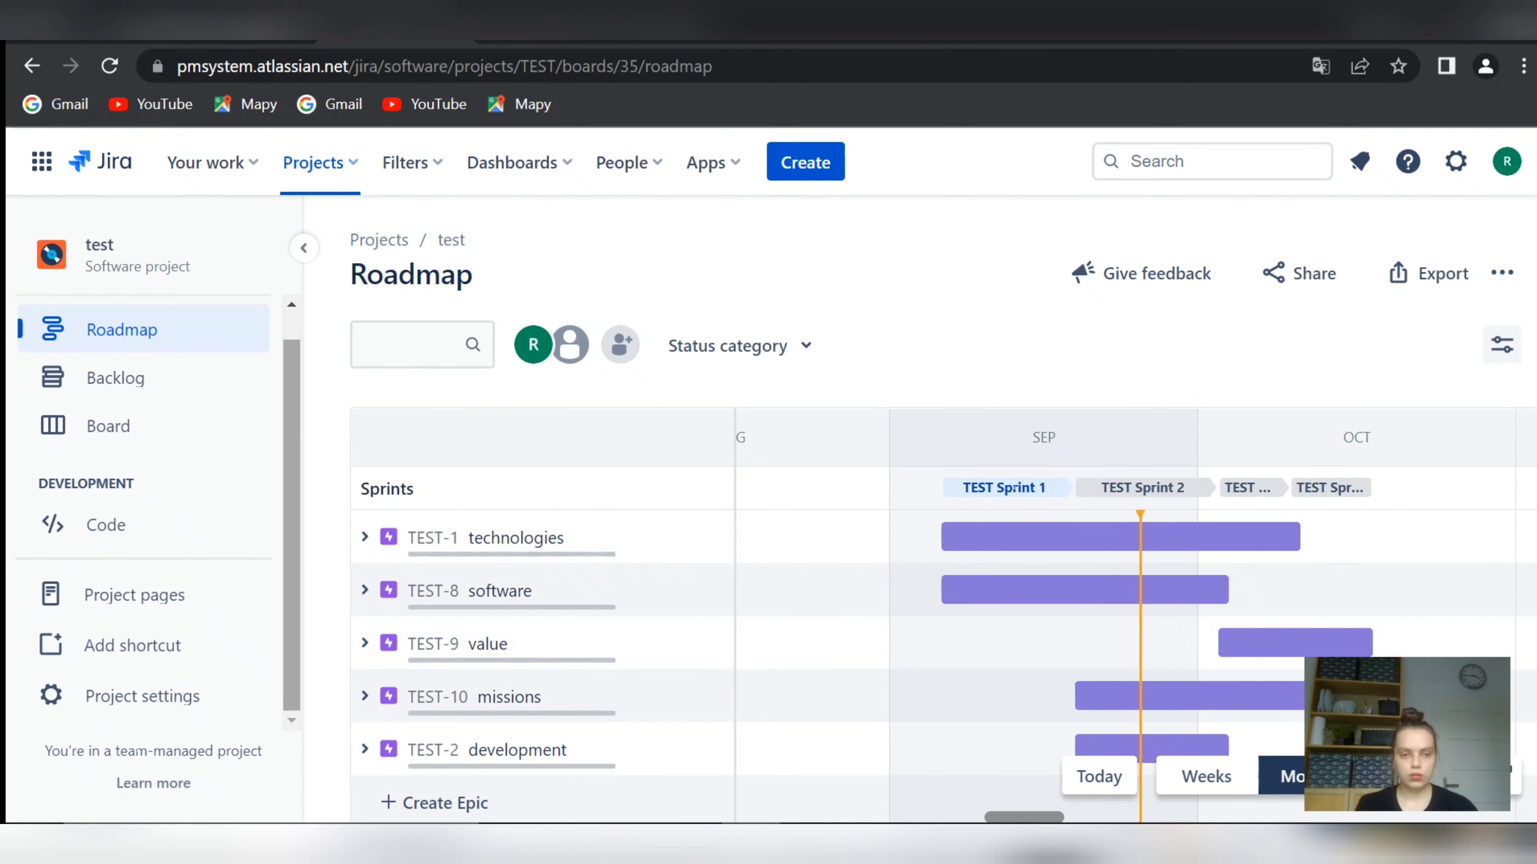
pyautogui.click(145, 696)
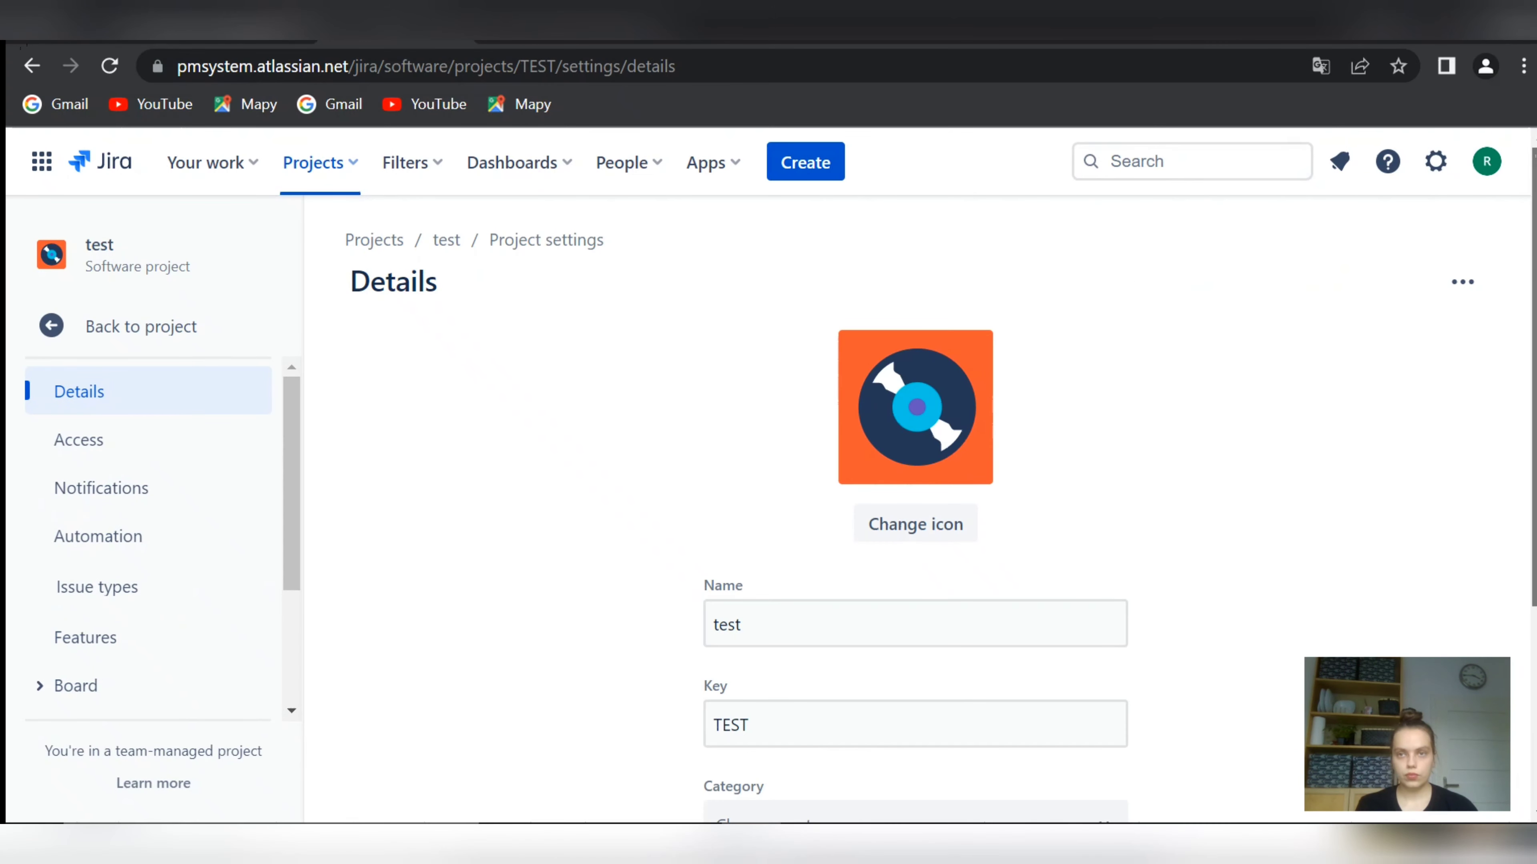
pyautogui.scroll(-2, 908, 515)
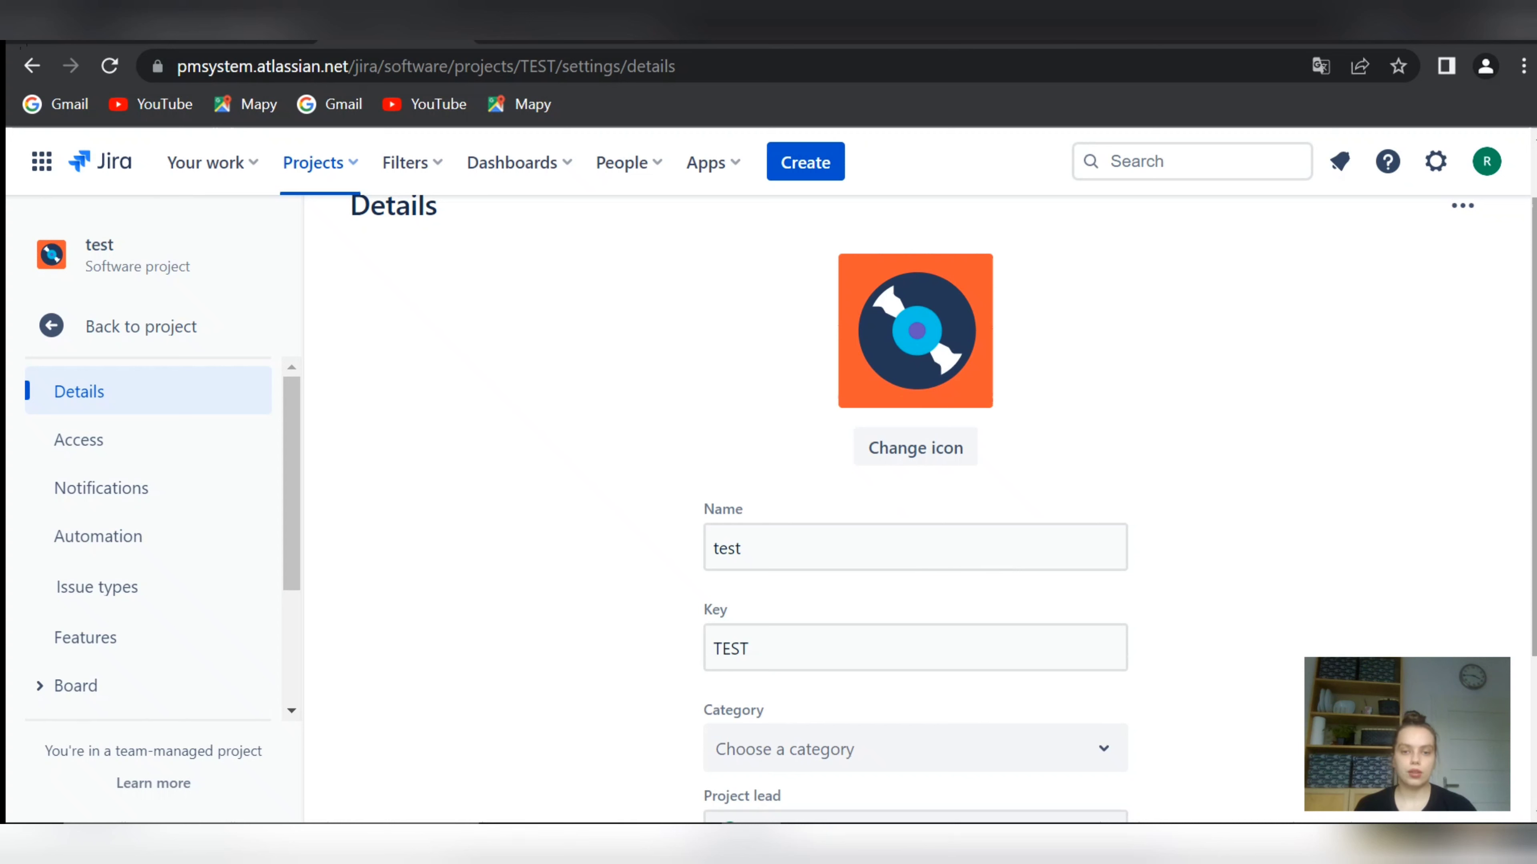
pyautogui.scroll(-3, 912, 529)
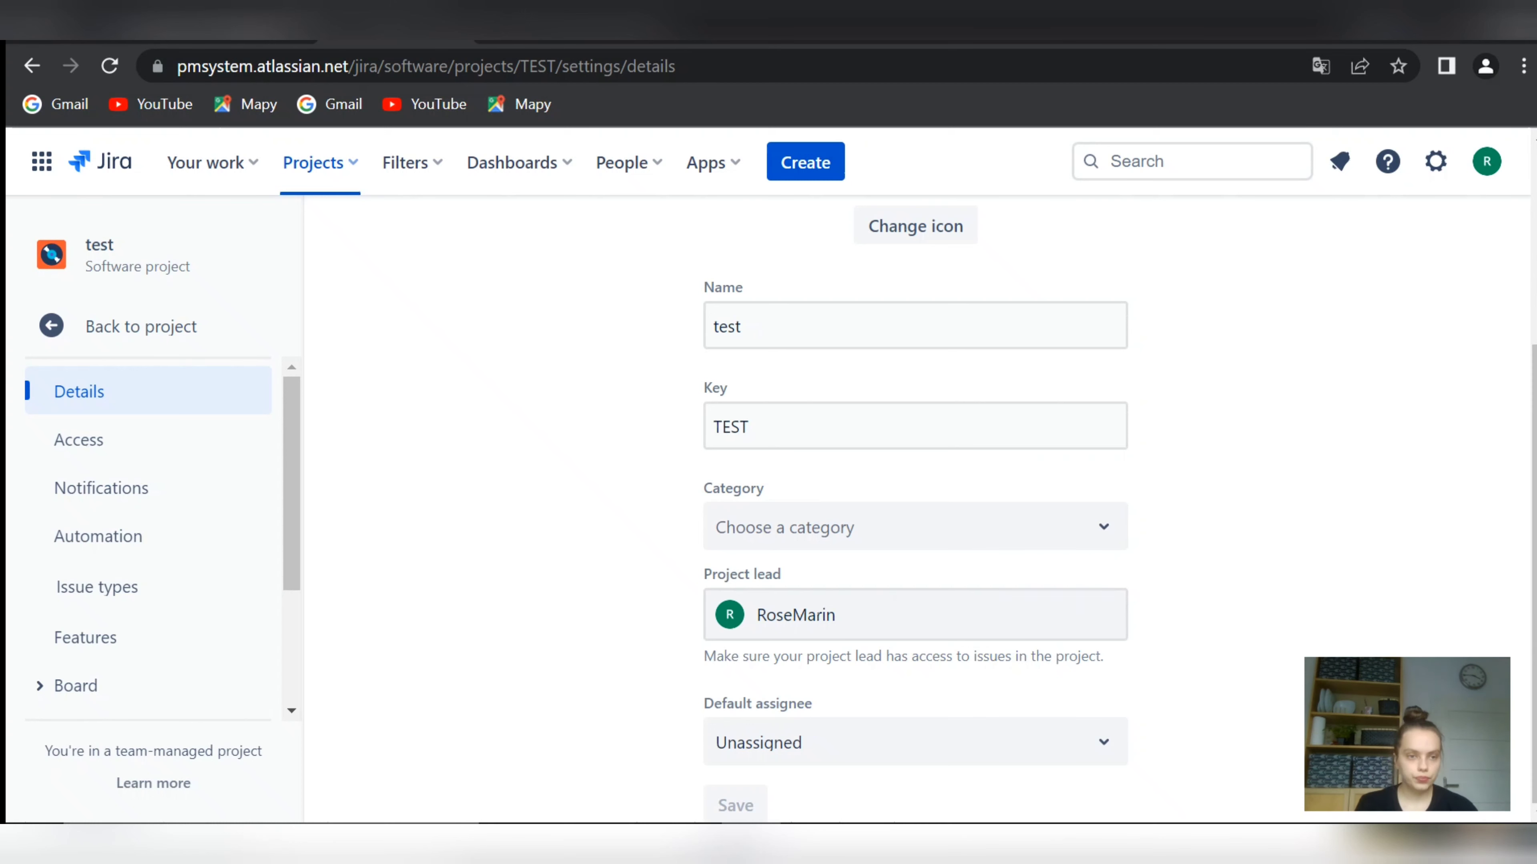
pyautogui.click(32, 66)
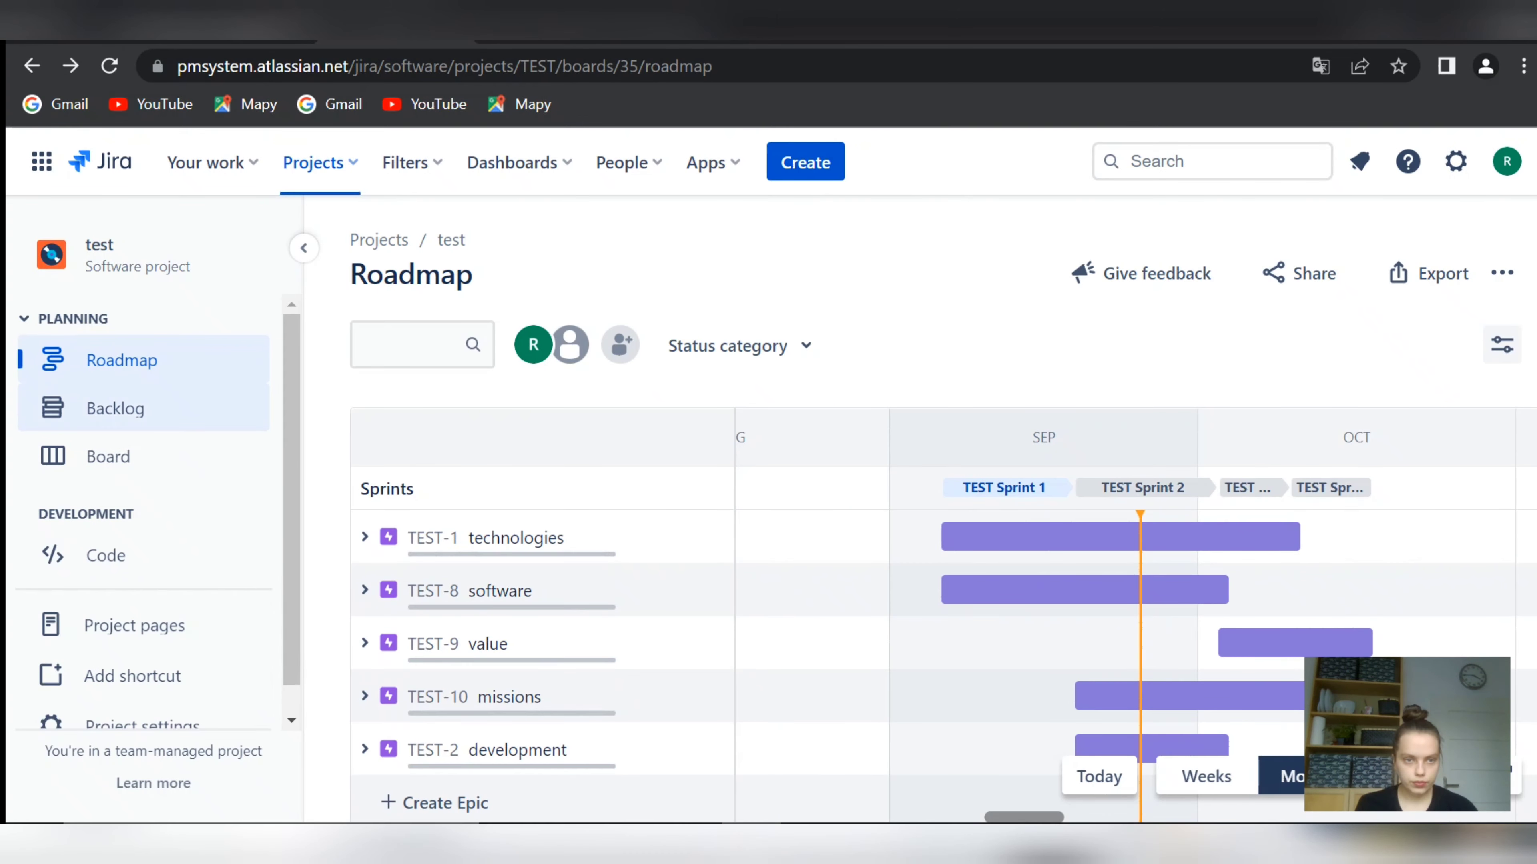
# Open the workflow editor for the test project from its sprint board
pyautogui.click(109, 456)
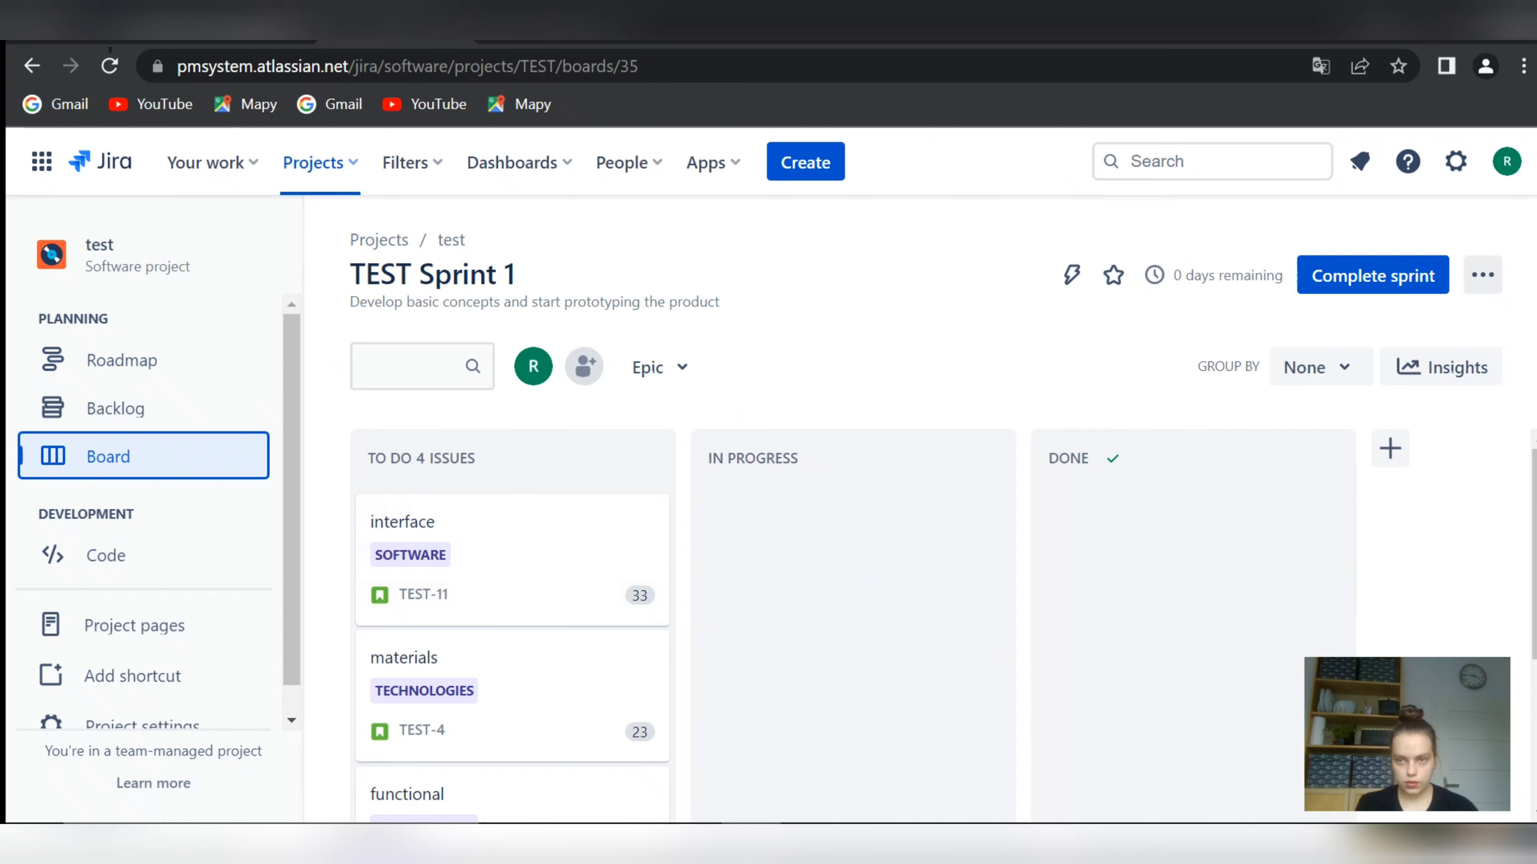
pyautogui.click(1482, 275)
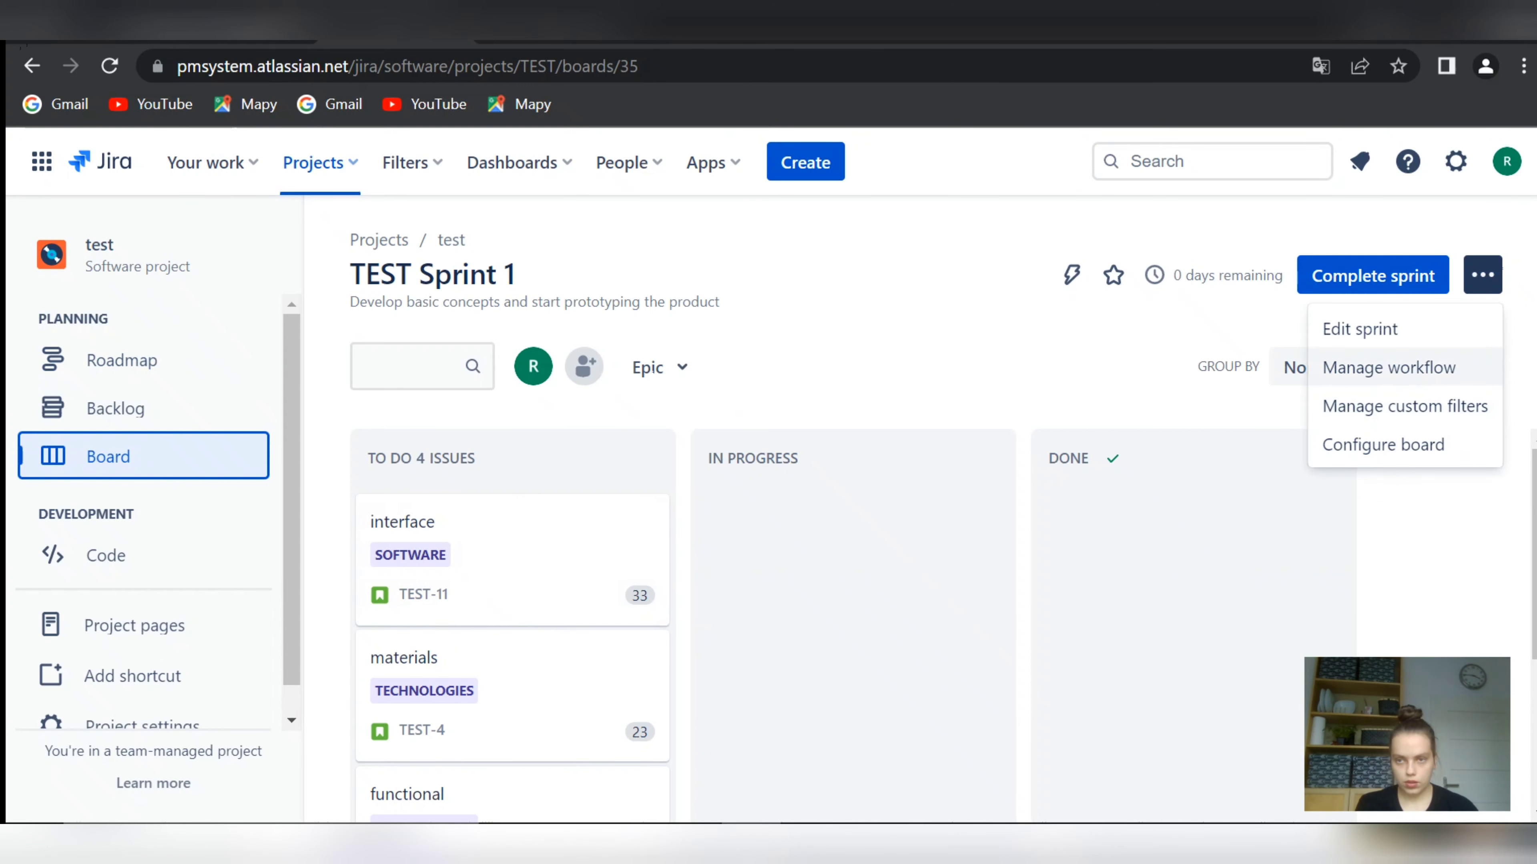
pyautogui.click(1389, 367)
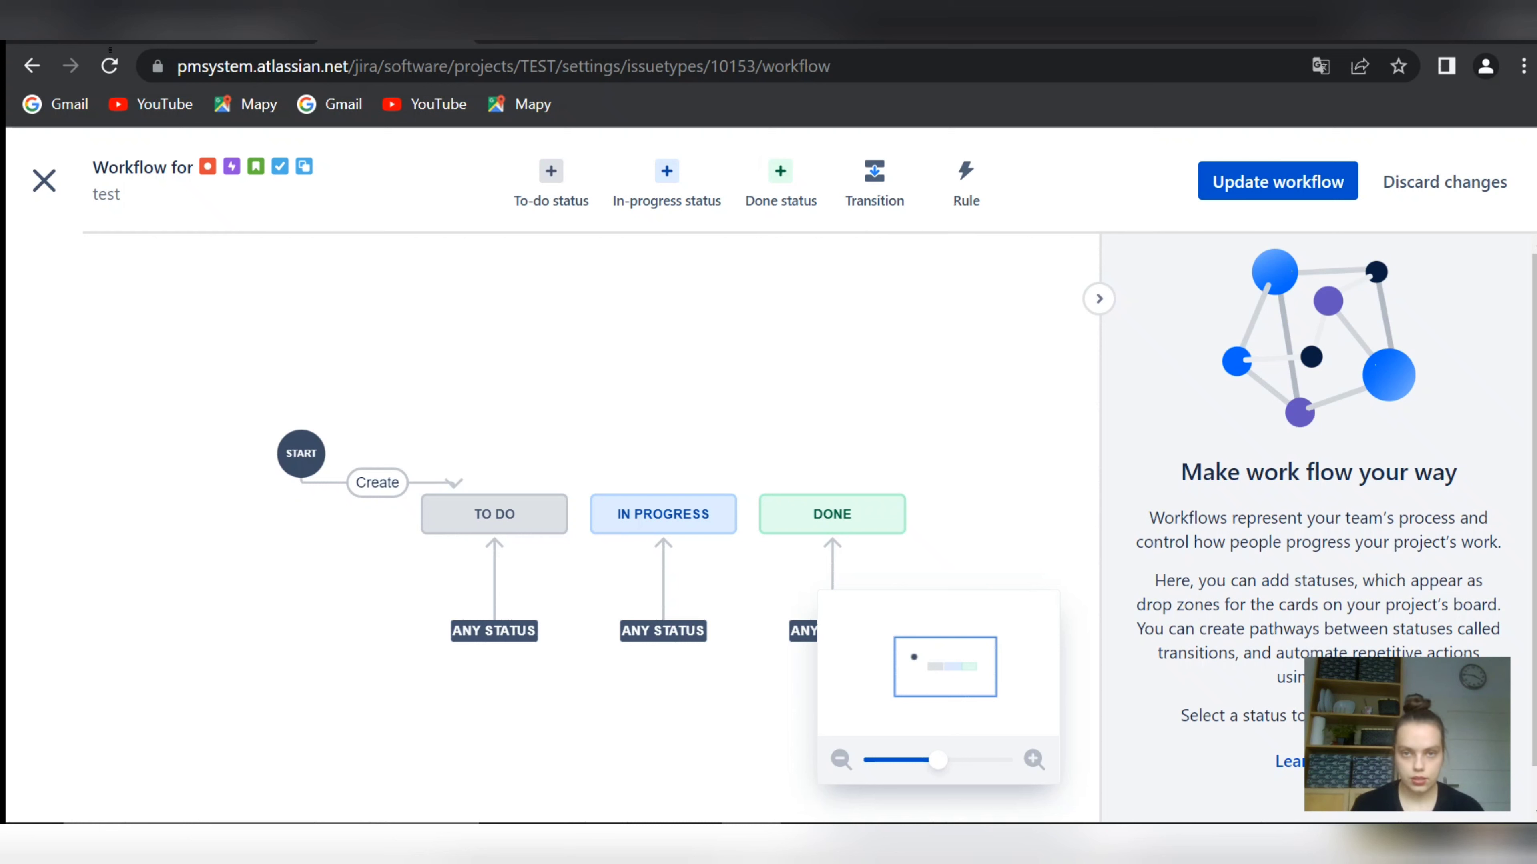
pyautogui.moveTo(1534, 423)
pyautogui.mouseDown()
pyautogui.moveTo(1535, 458)
pyautogui.moveTo(1534, 423)
pyautogui.mouseUp()
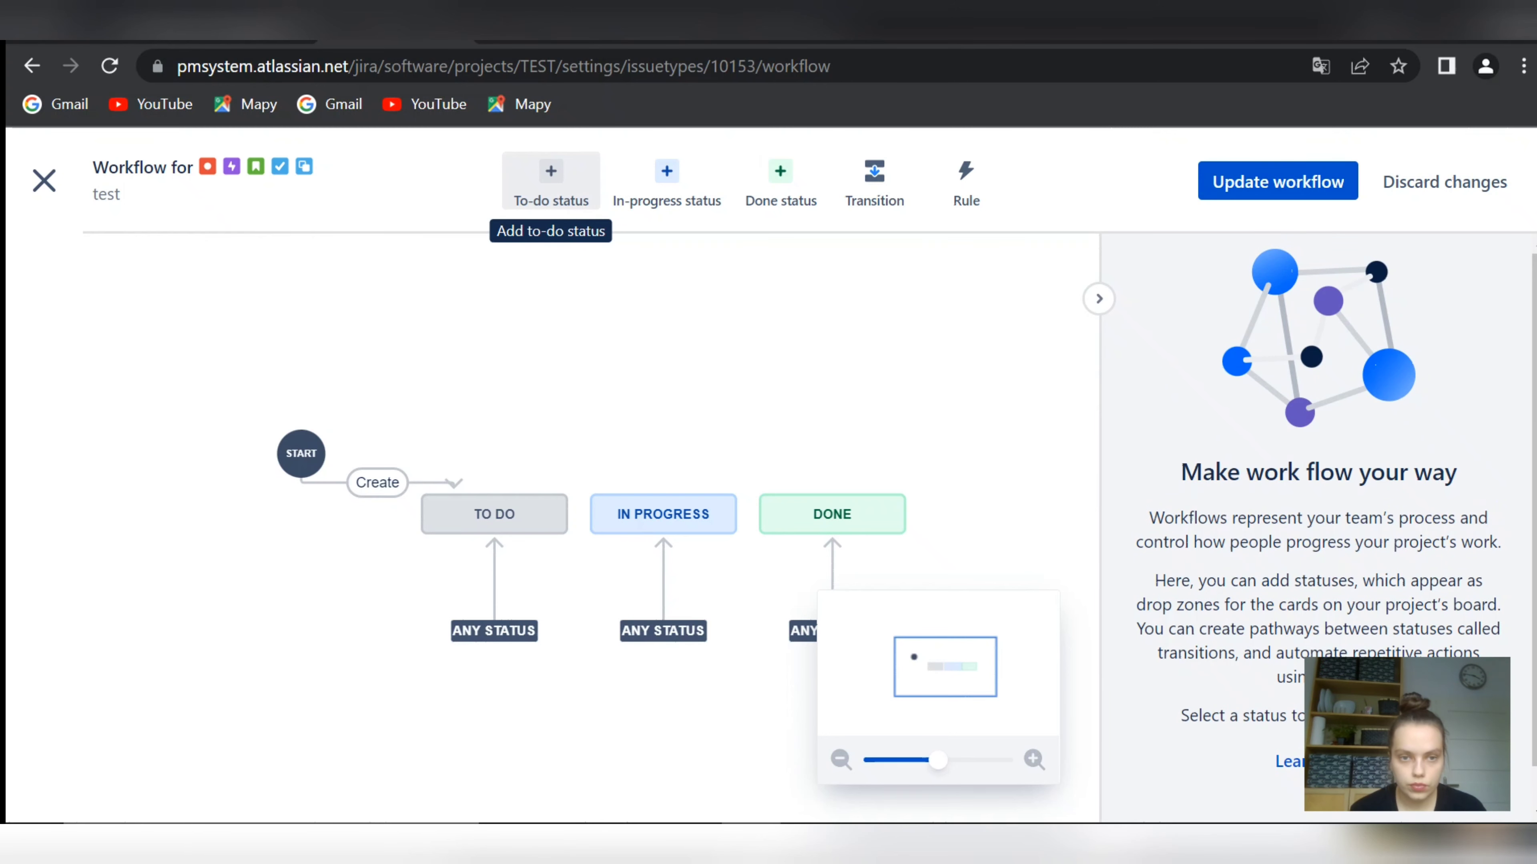
# Add a new to-do status named "preparation" to the workflow
pyautogui.click(551, 179)
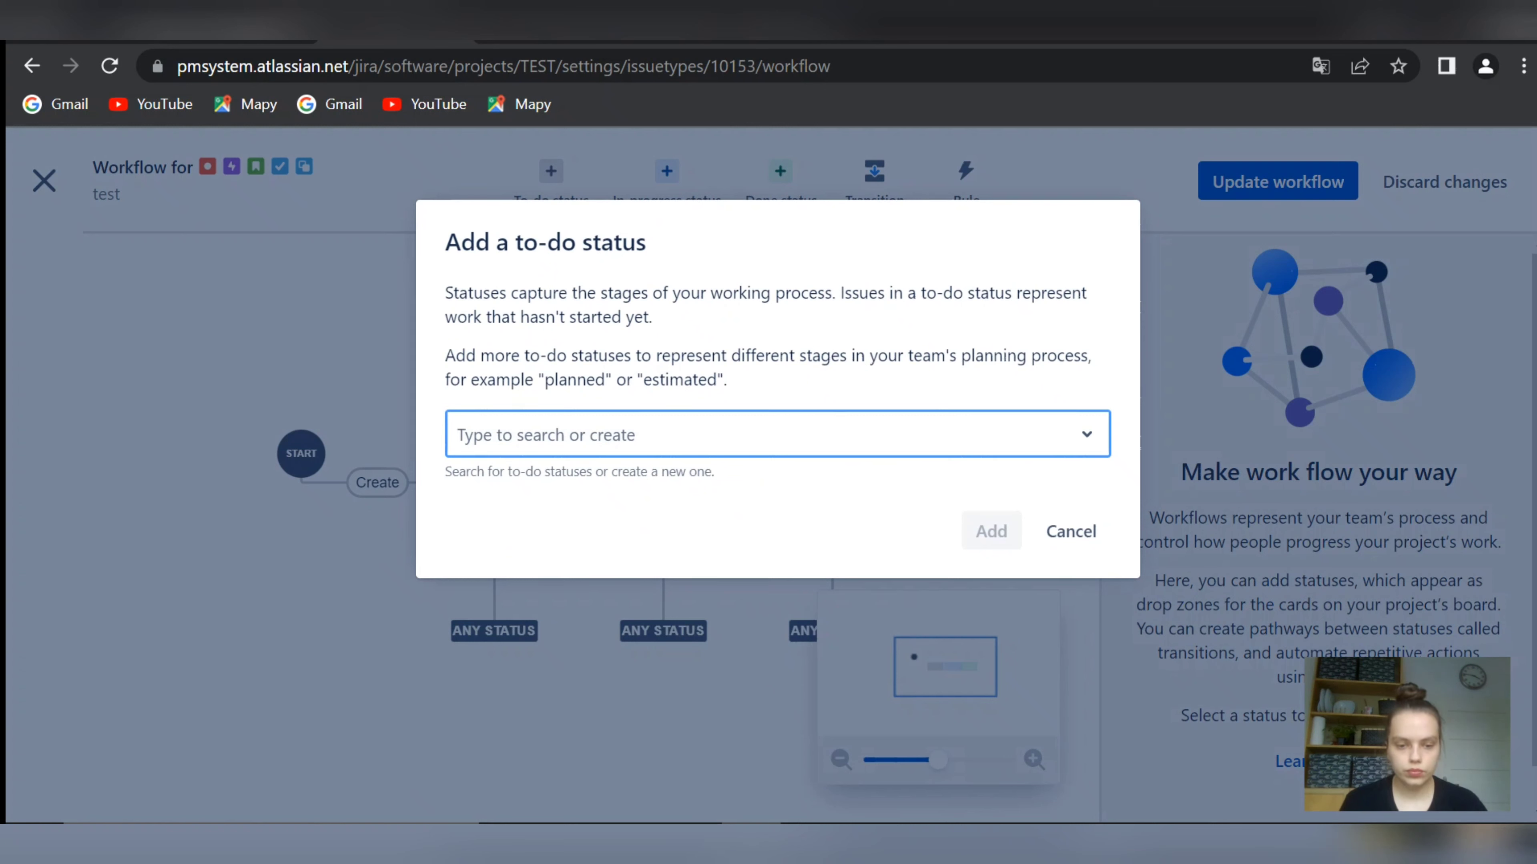
pyautogui.write('a')
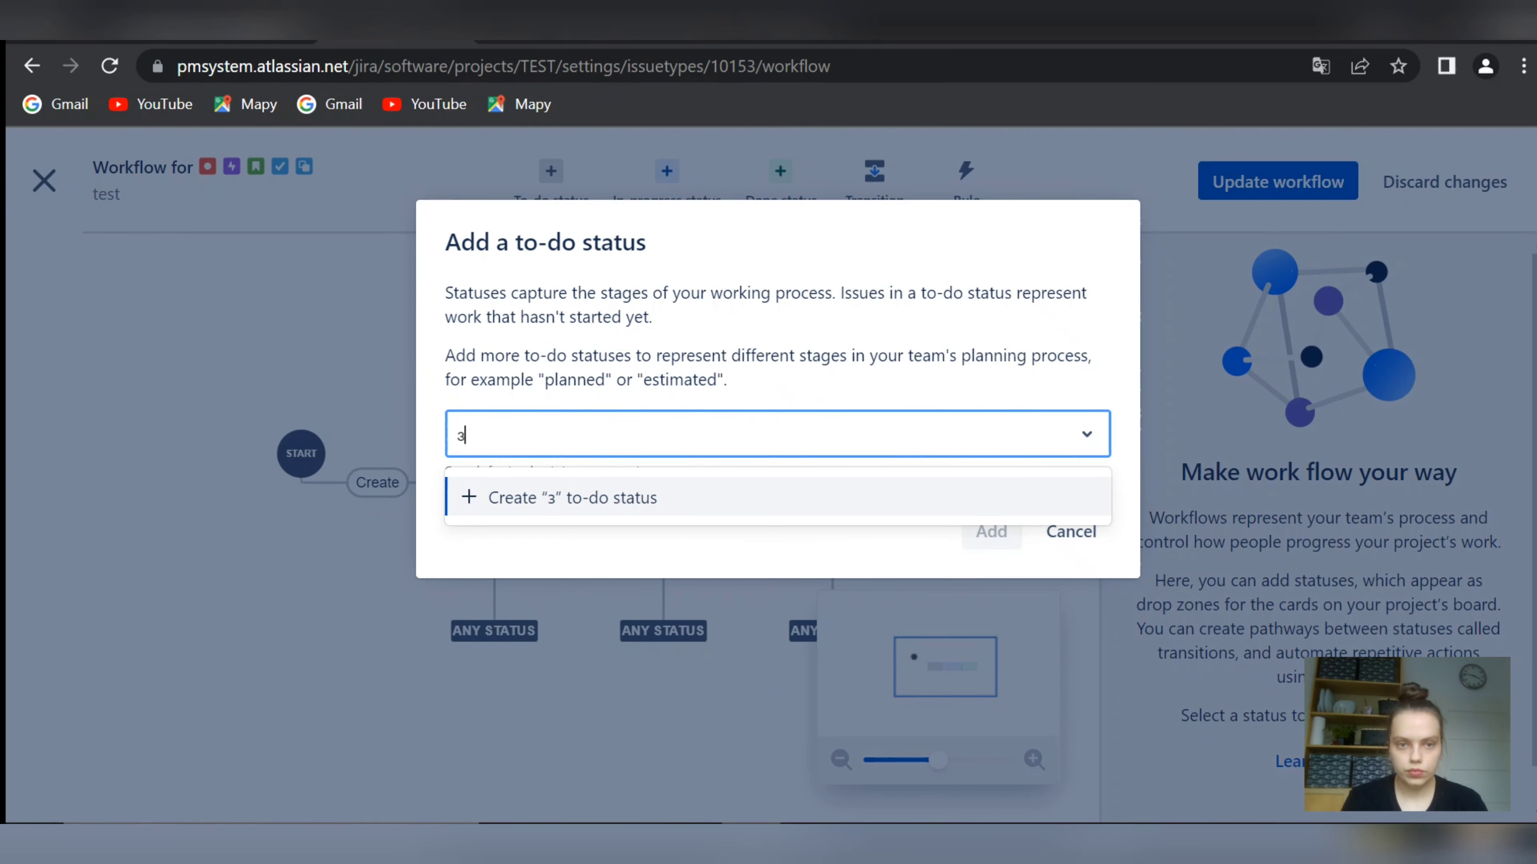
pyautogui.press('BackSpace')
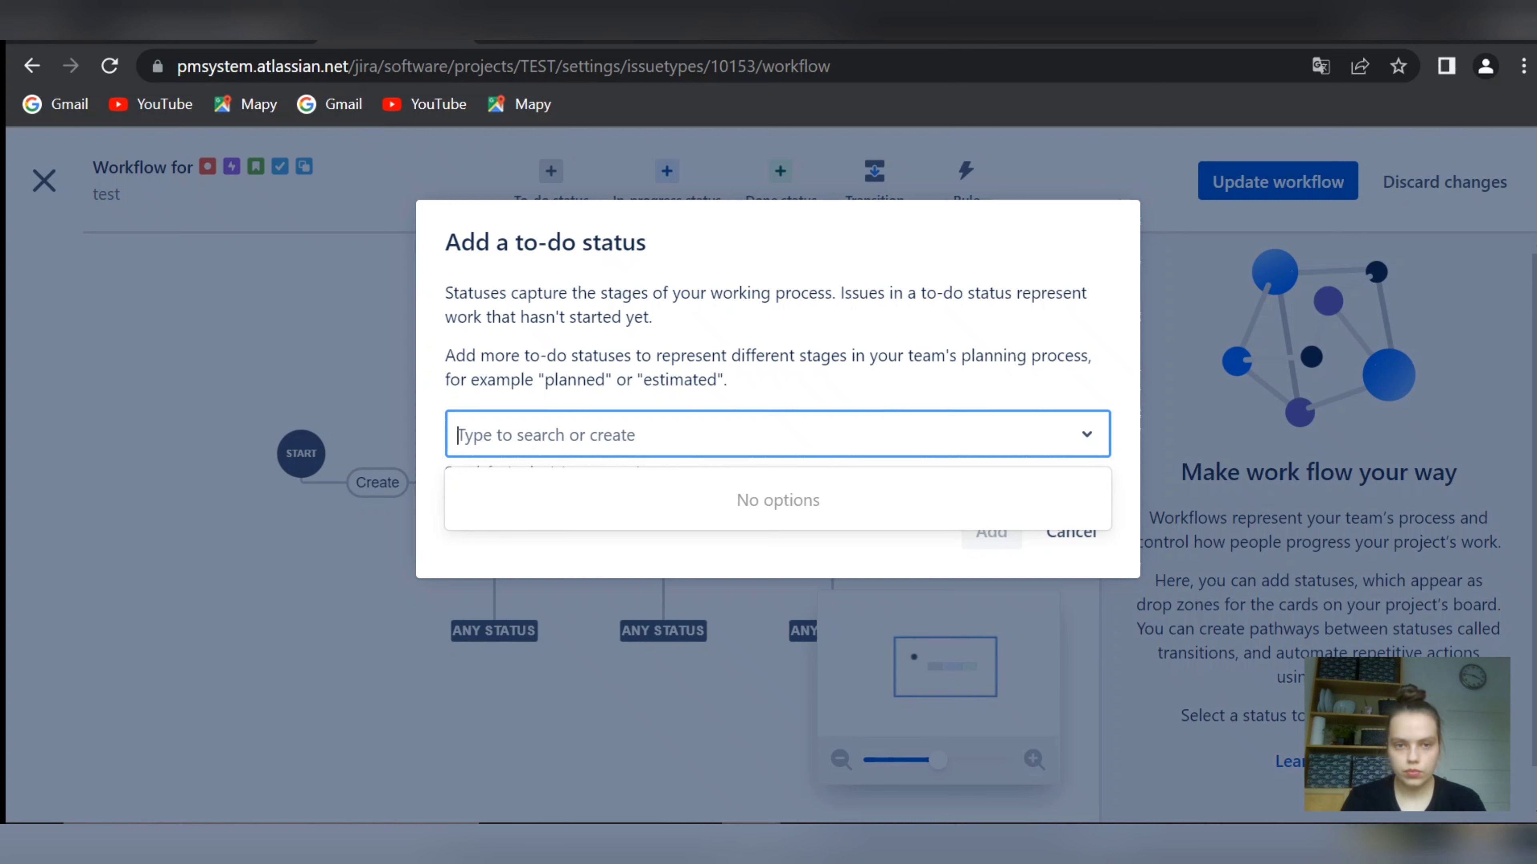
pyautogui.write('pre')
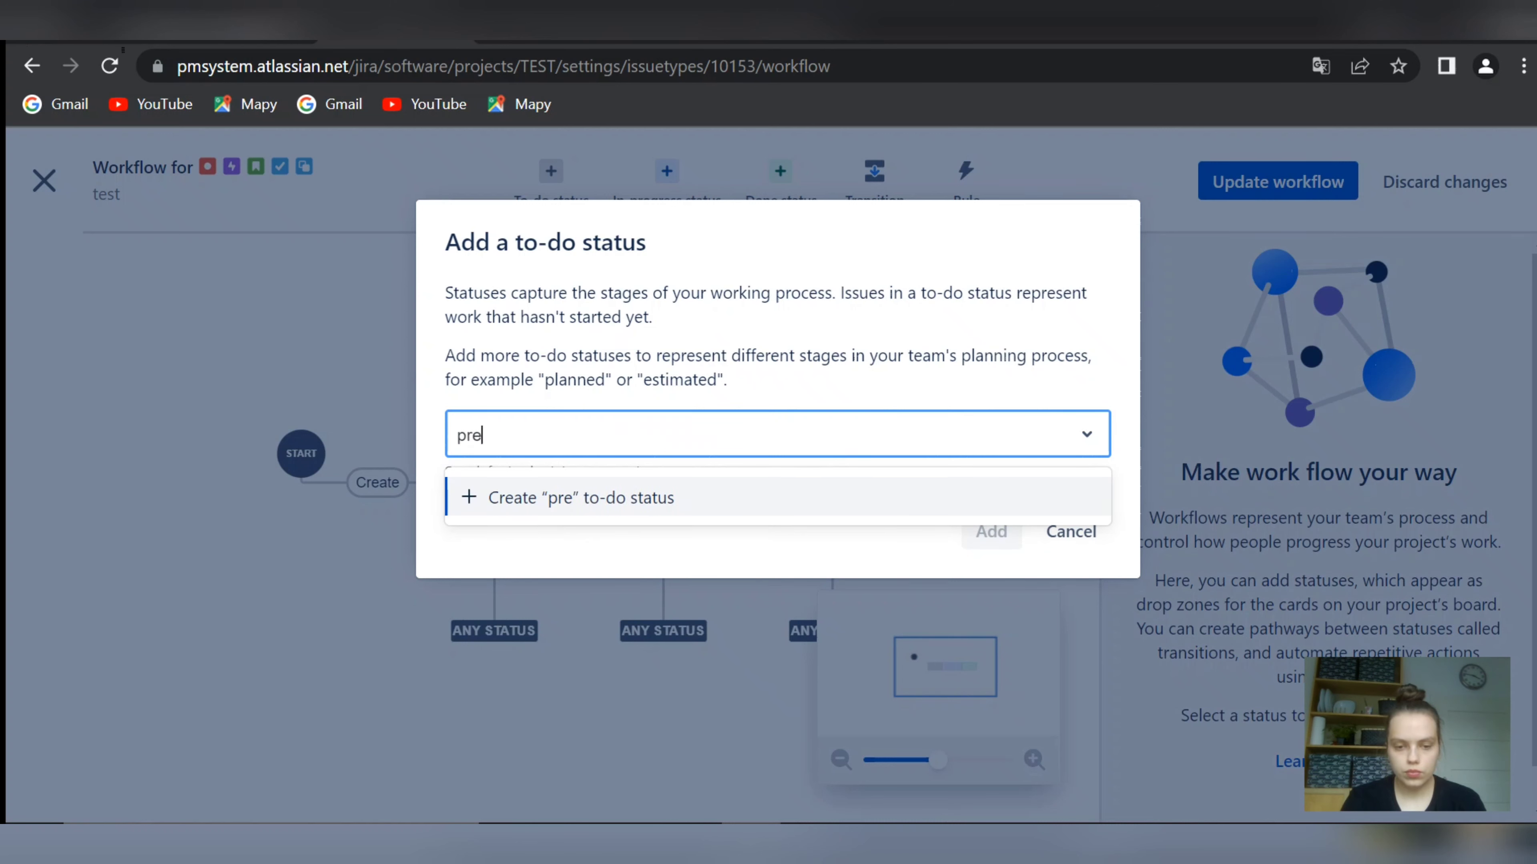
pyautogui.write('par')
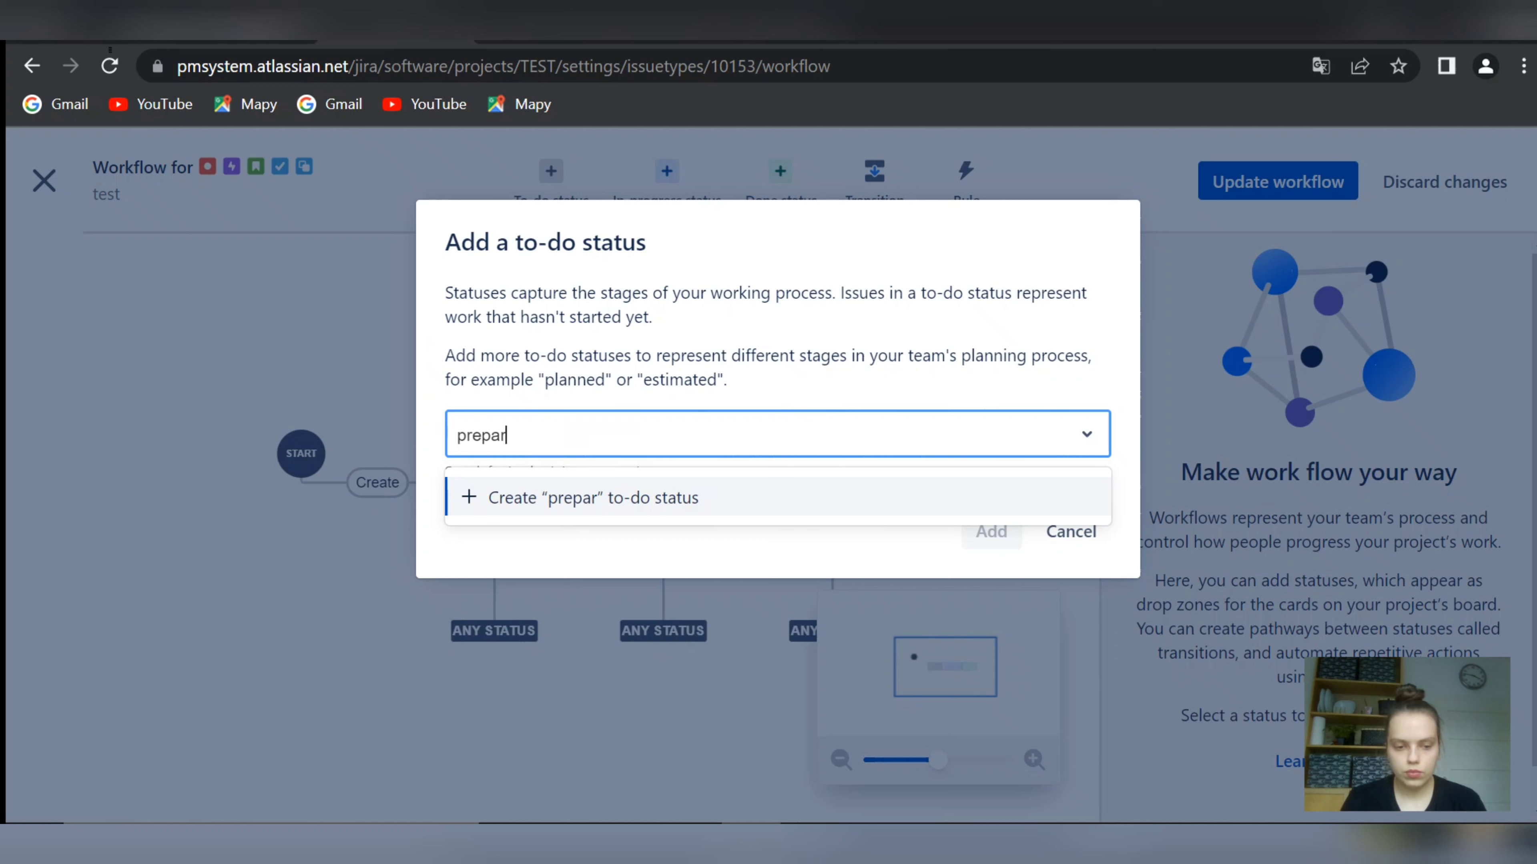
pyautogui.write('ation')
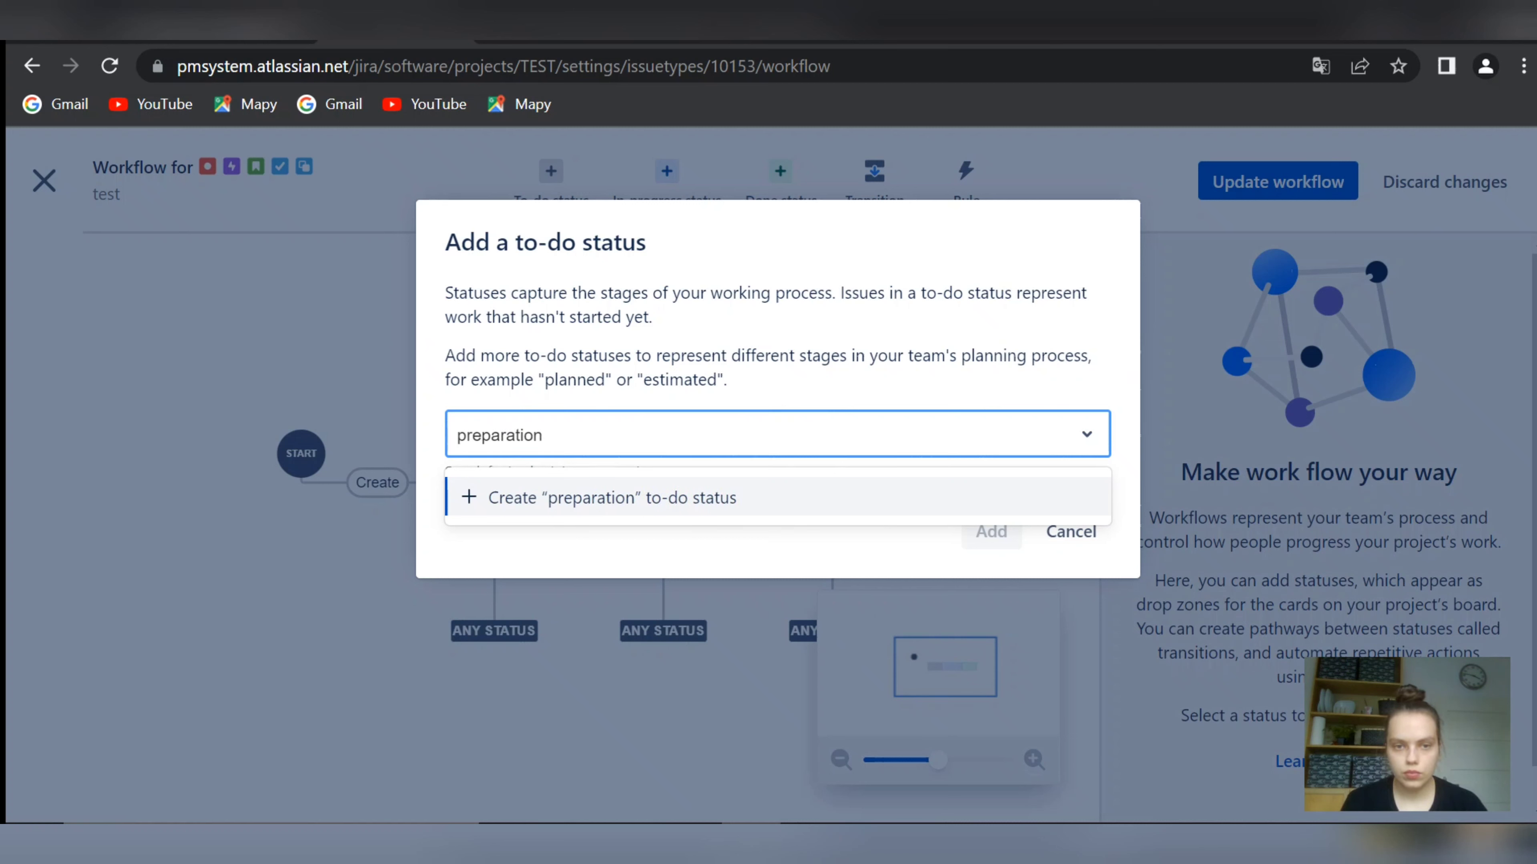
pyautogui.press('Return')
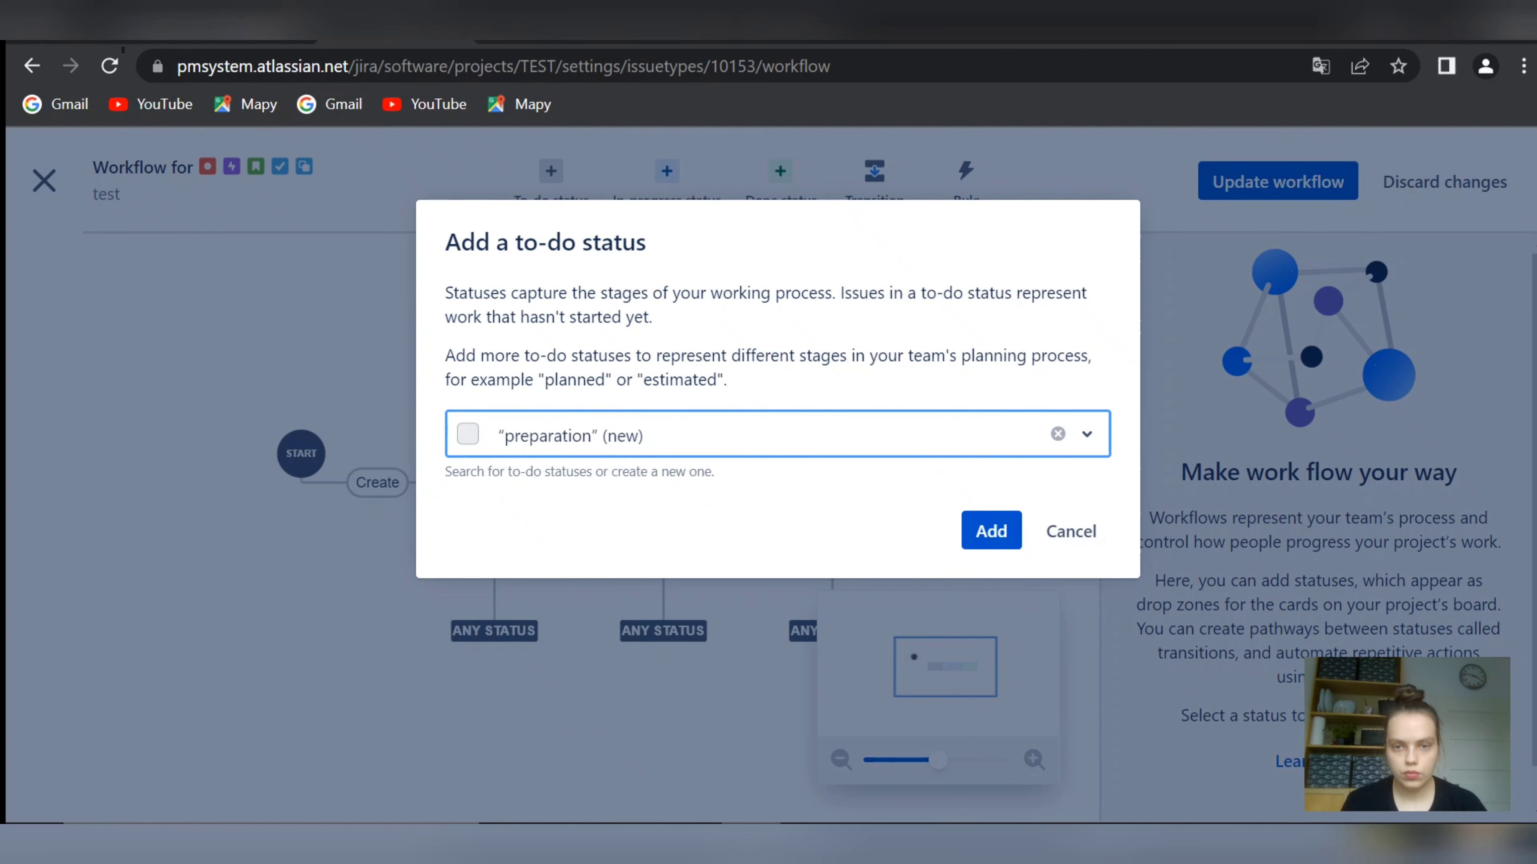
pyautogui.click(990, 530)
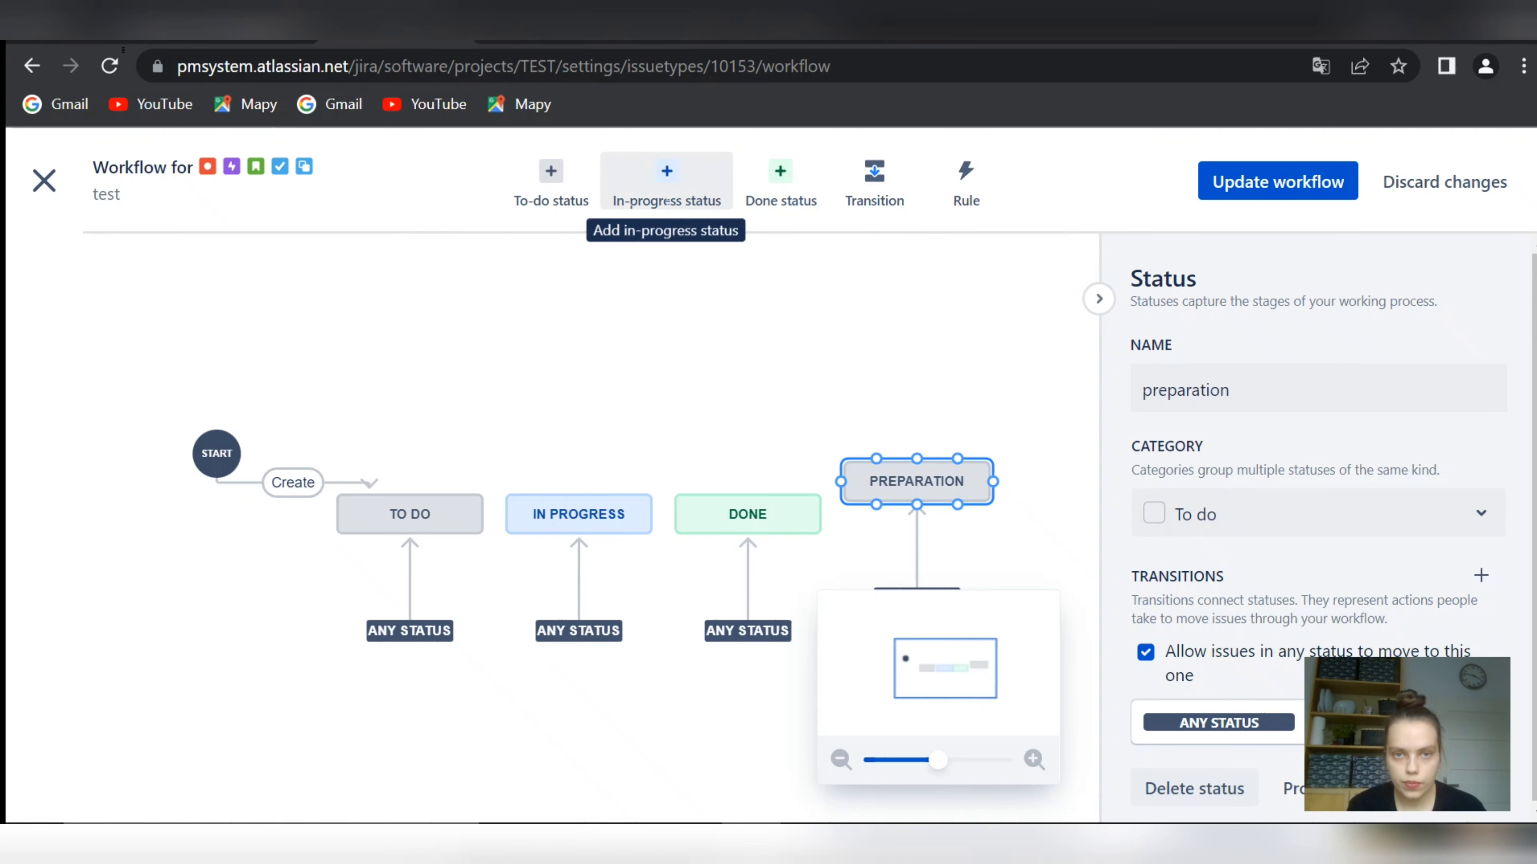
# Add a new in-progress status named "integration" to the workflow
pyautogui.click(666, 193)
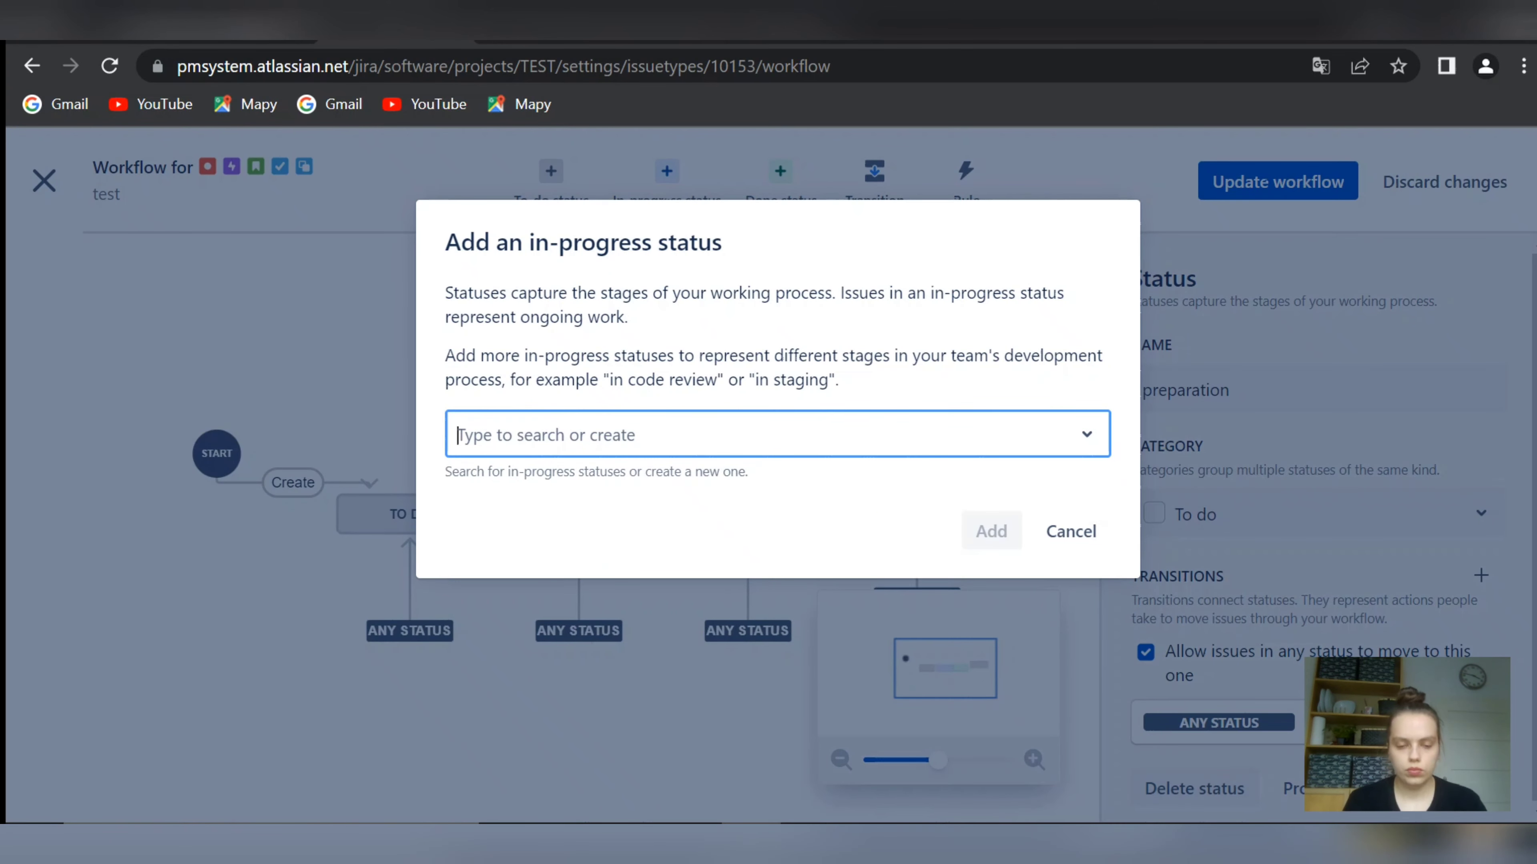
pyautogui.write('int')
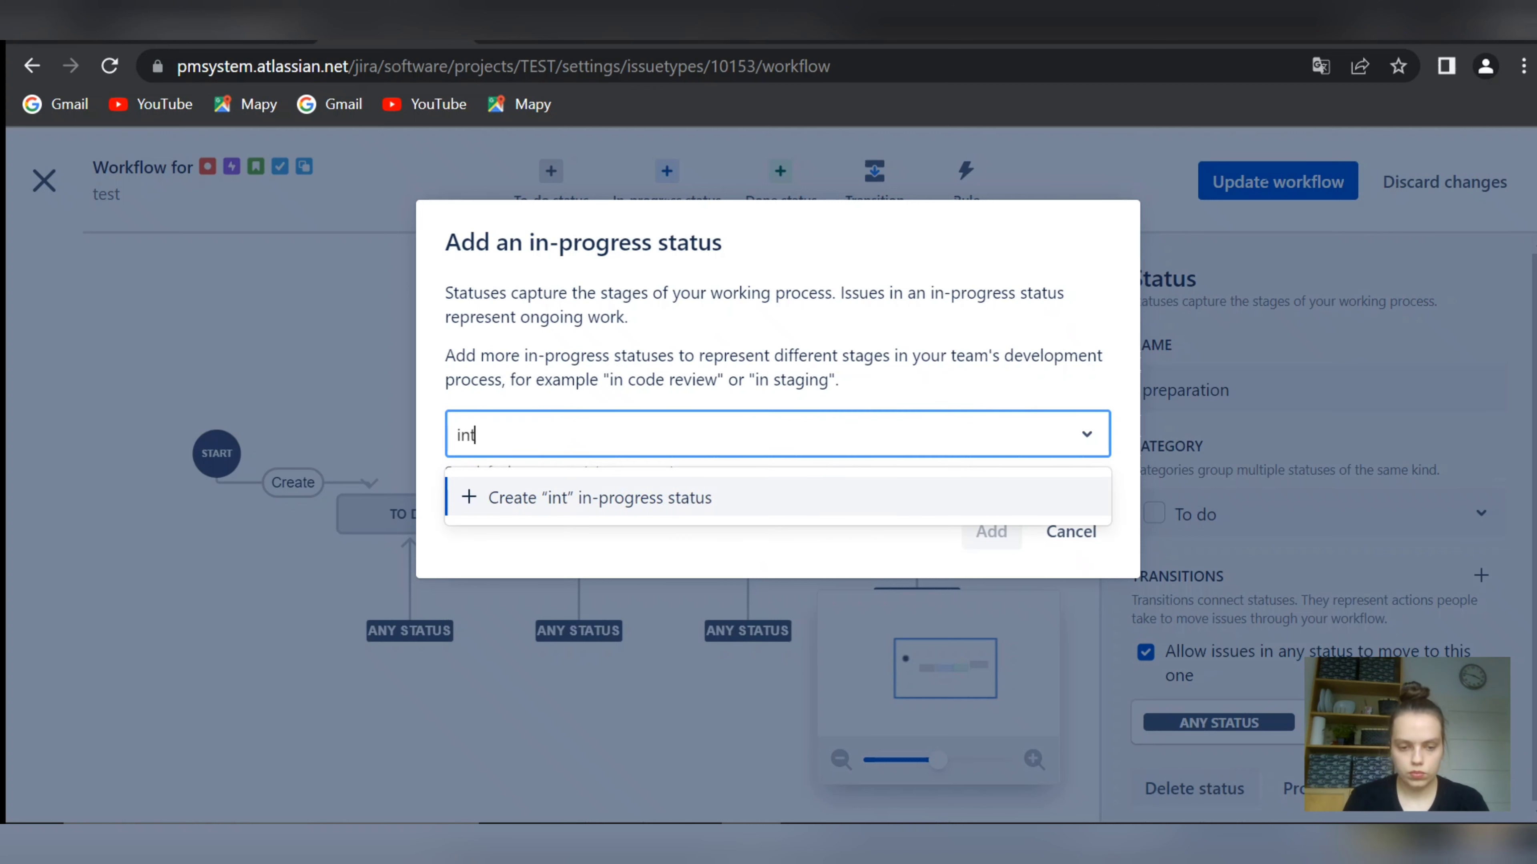
pyautogui.write('egra')
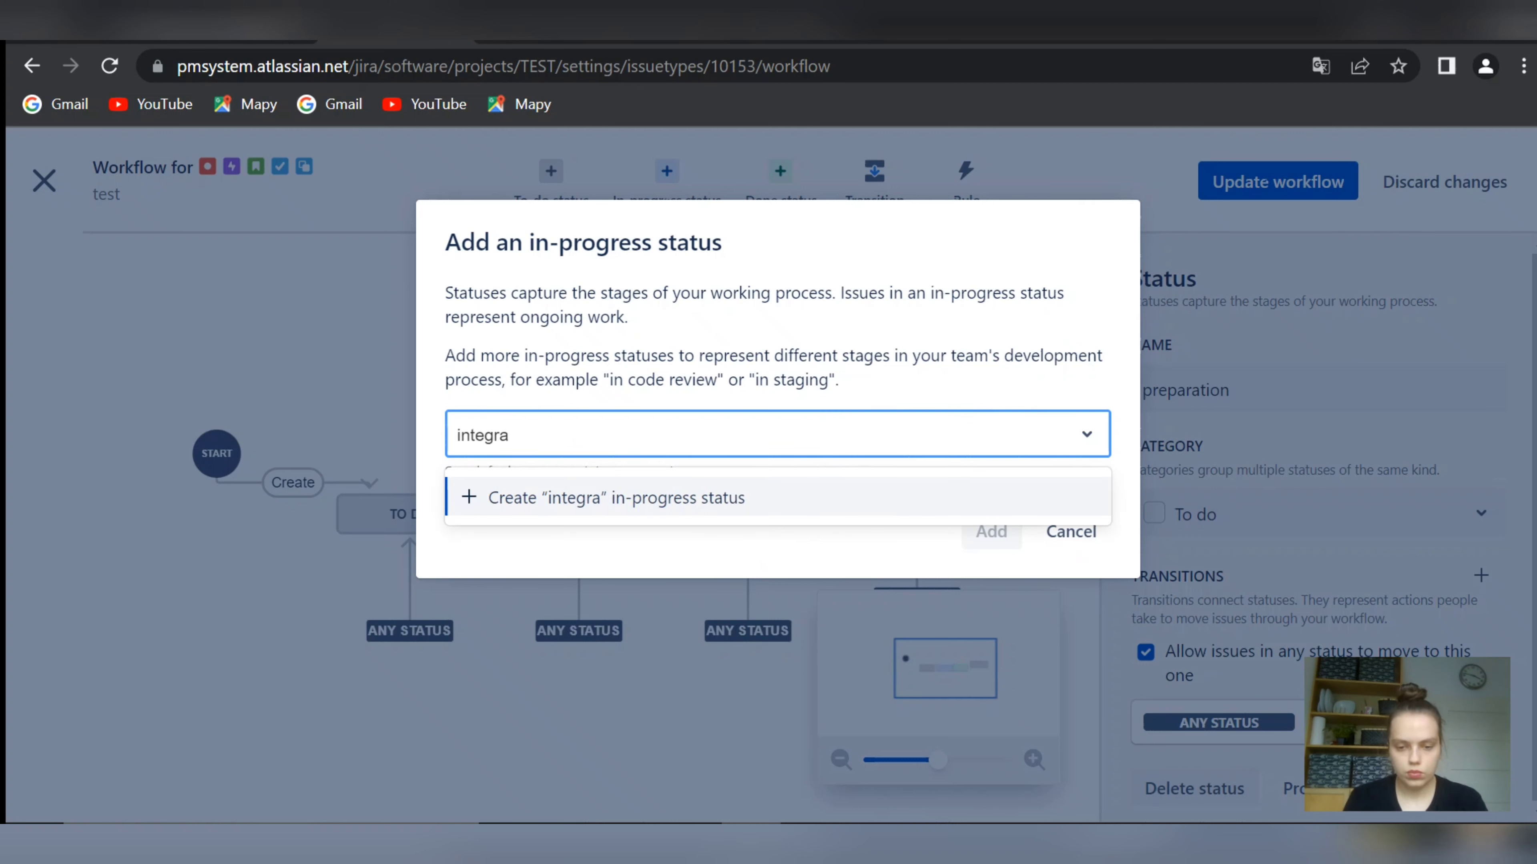
pyautogui.write('tio')
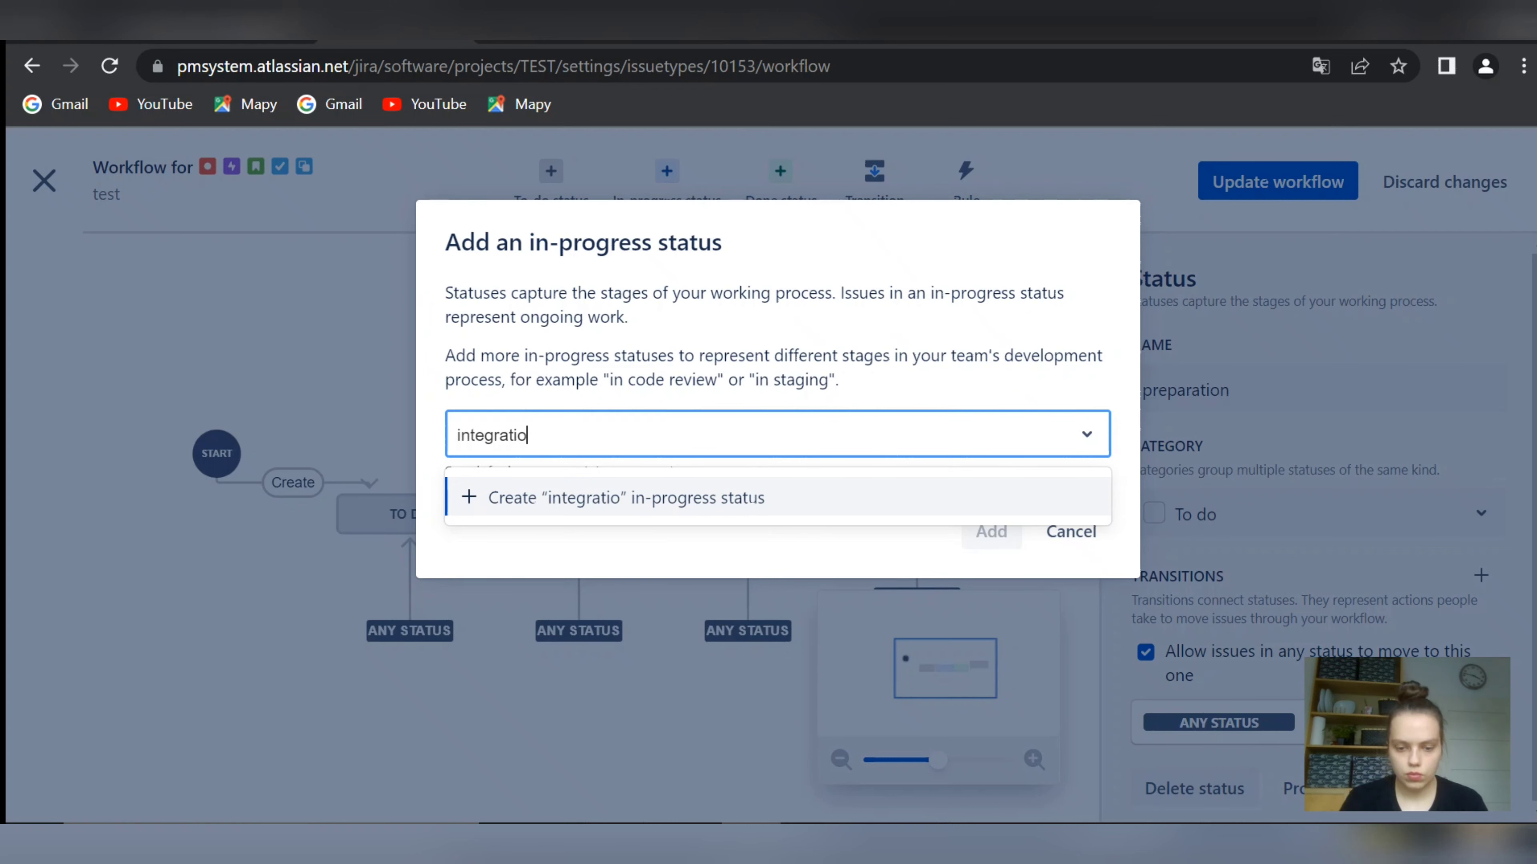
pyautogui.write('n')
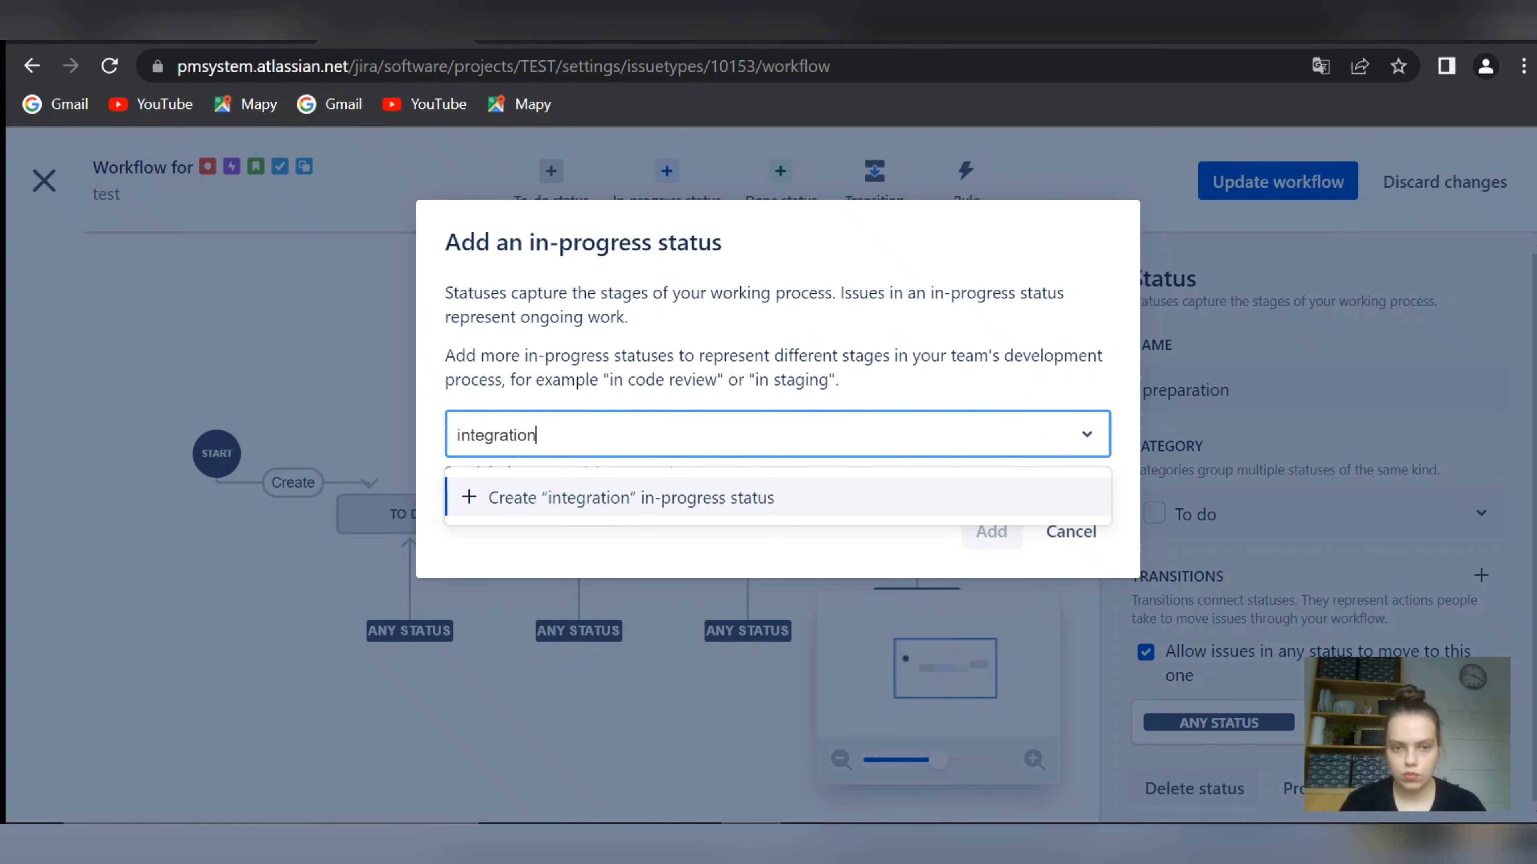
pyautogui.press('Return')
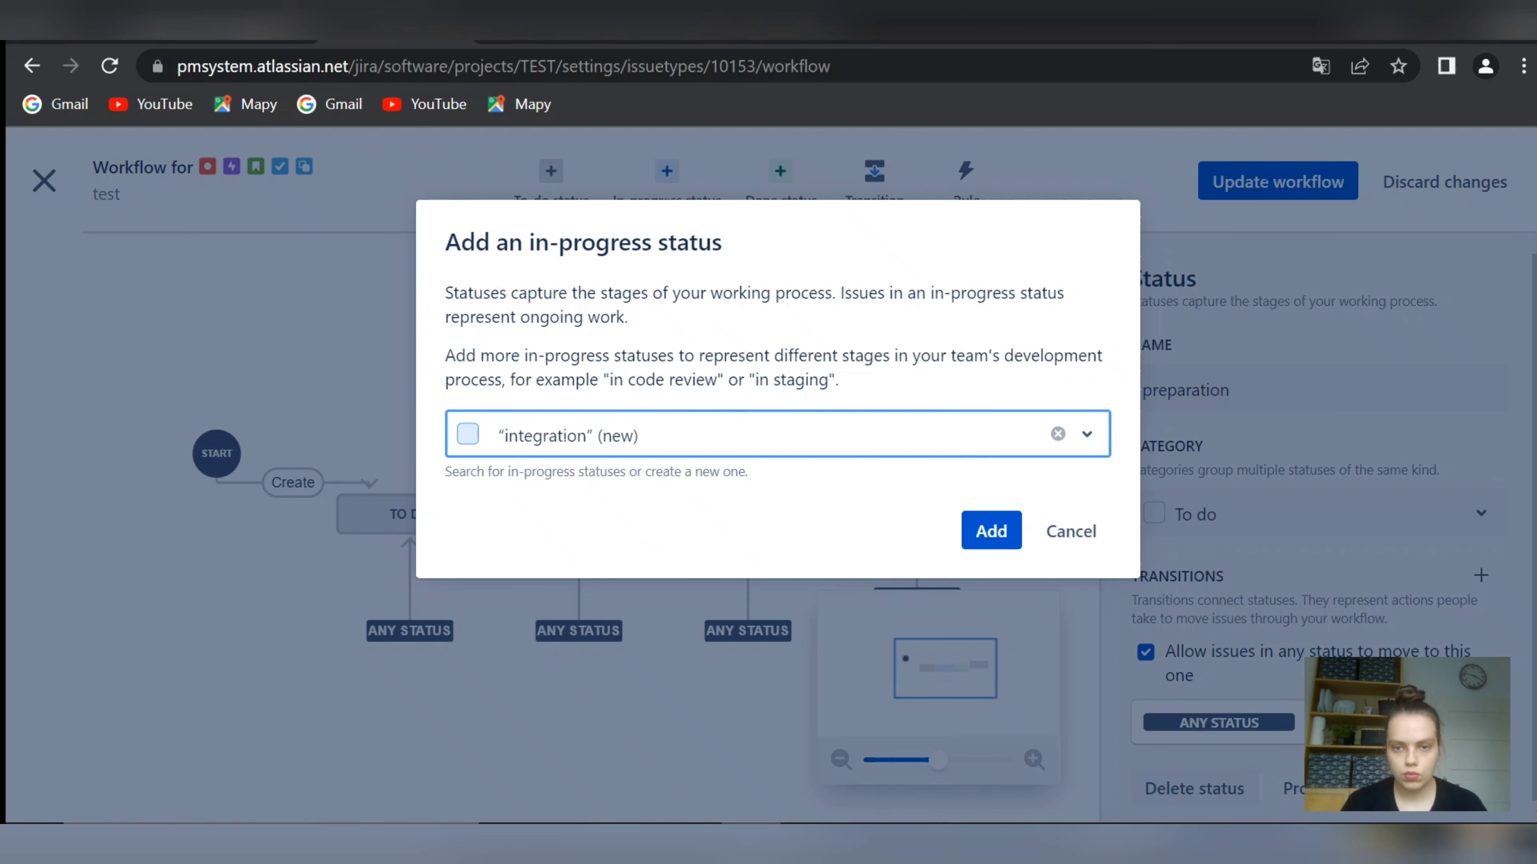
pyautogui.click(991, 531)
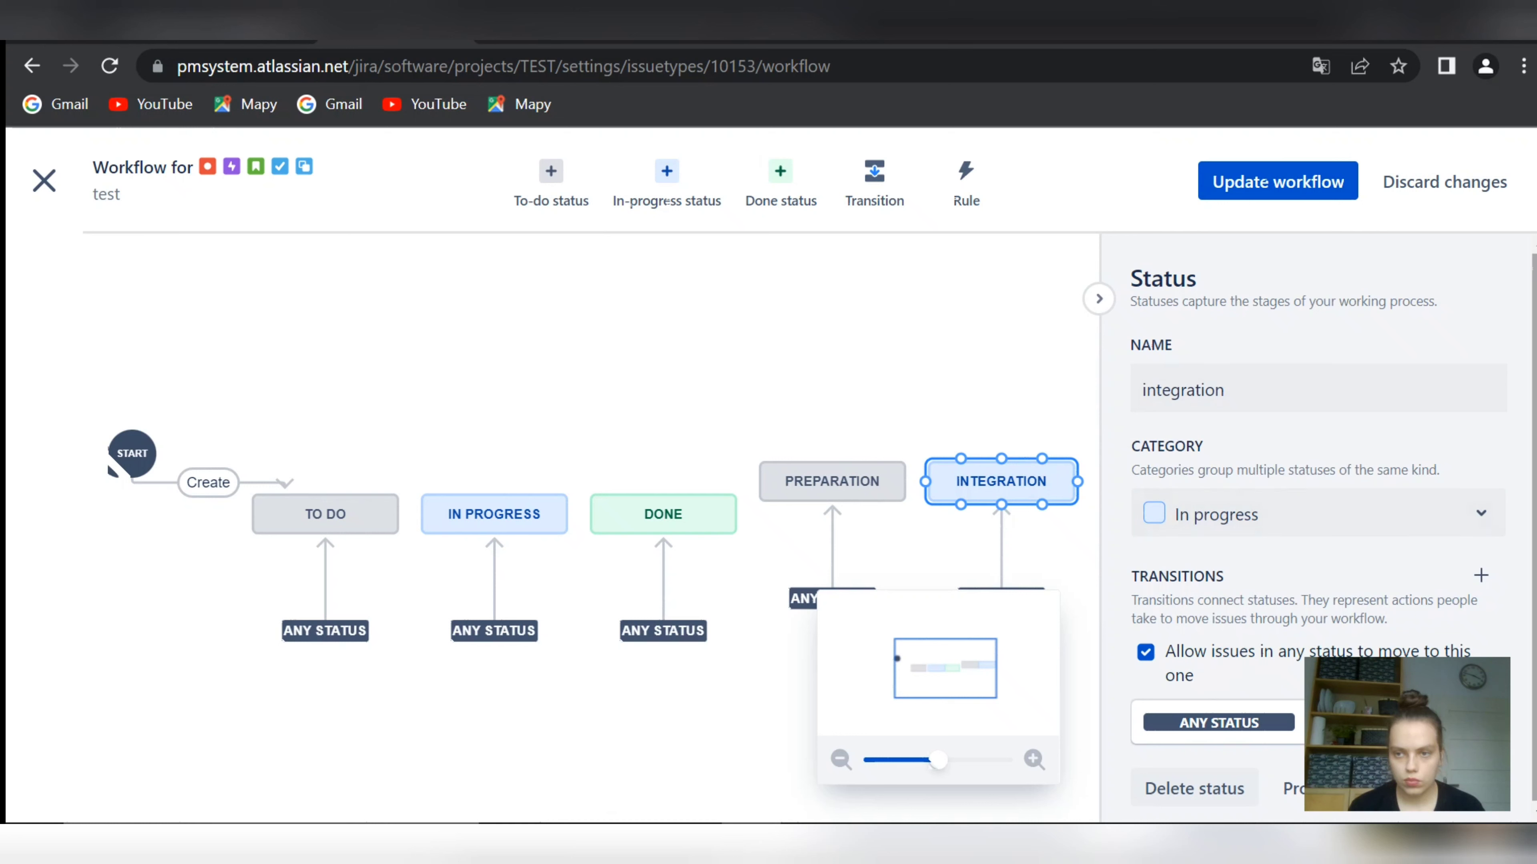
# Rearrange the workflow diagram into the order To Do, Preparation, In Progress, Integration, Done, with Preparation placed lower than its neighbours
pyautogui.moveTo(1534, 527); pyautogui.dragTo(1534, 529)
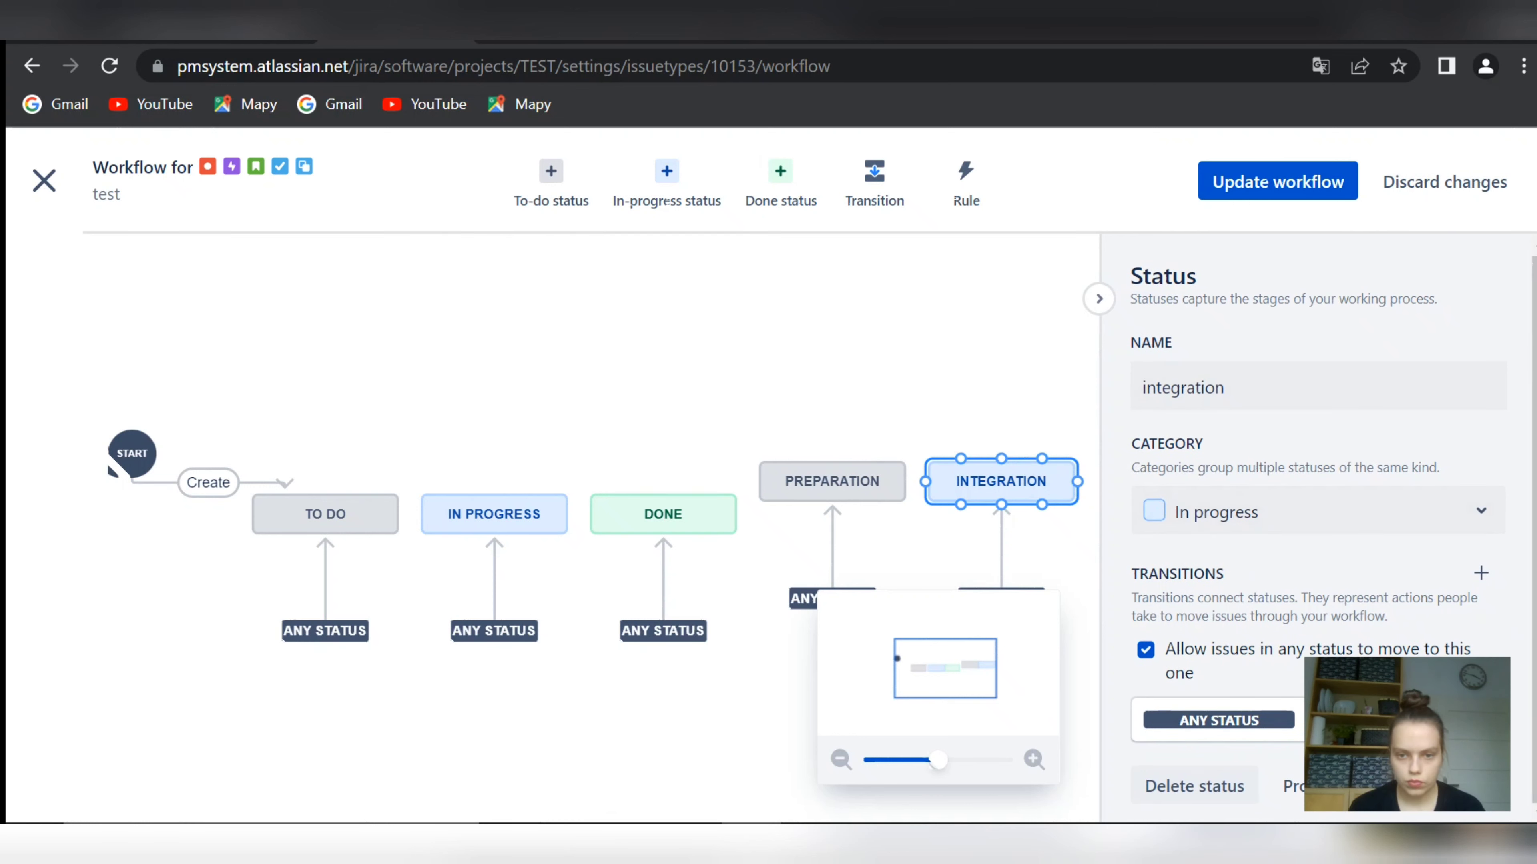
pyautogui.moveTo(938, 760); pyautogui.dragTo(884, 759)
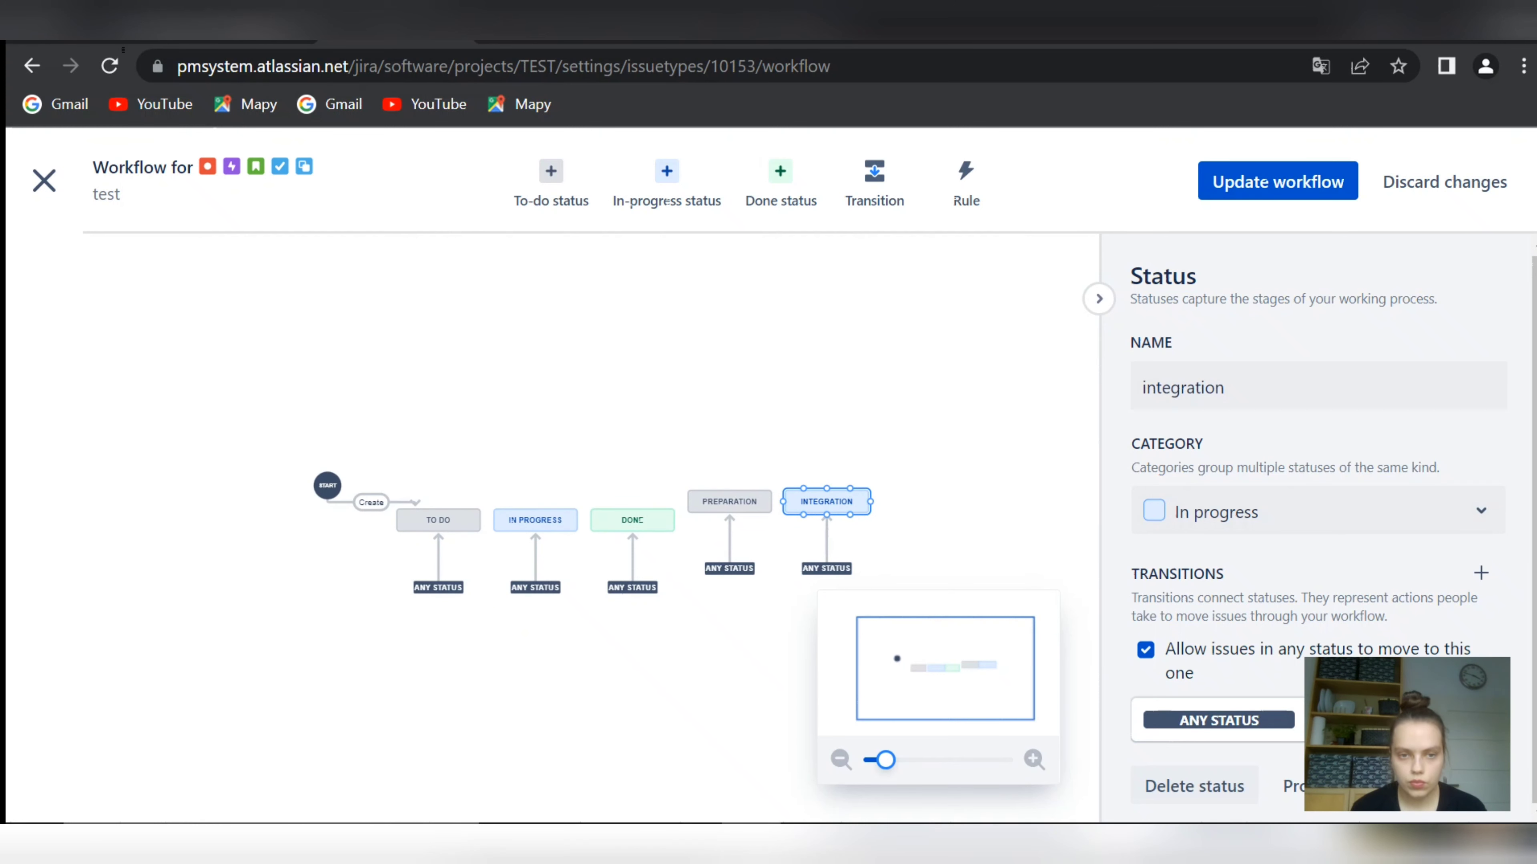
pyautogui.moveTo(534, 520); pyautogui.dragTo(639, 655)
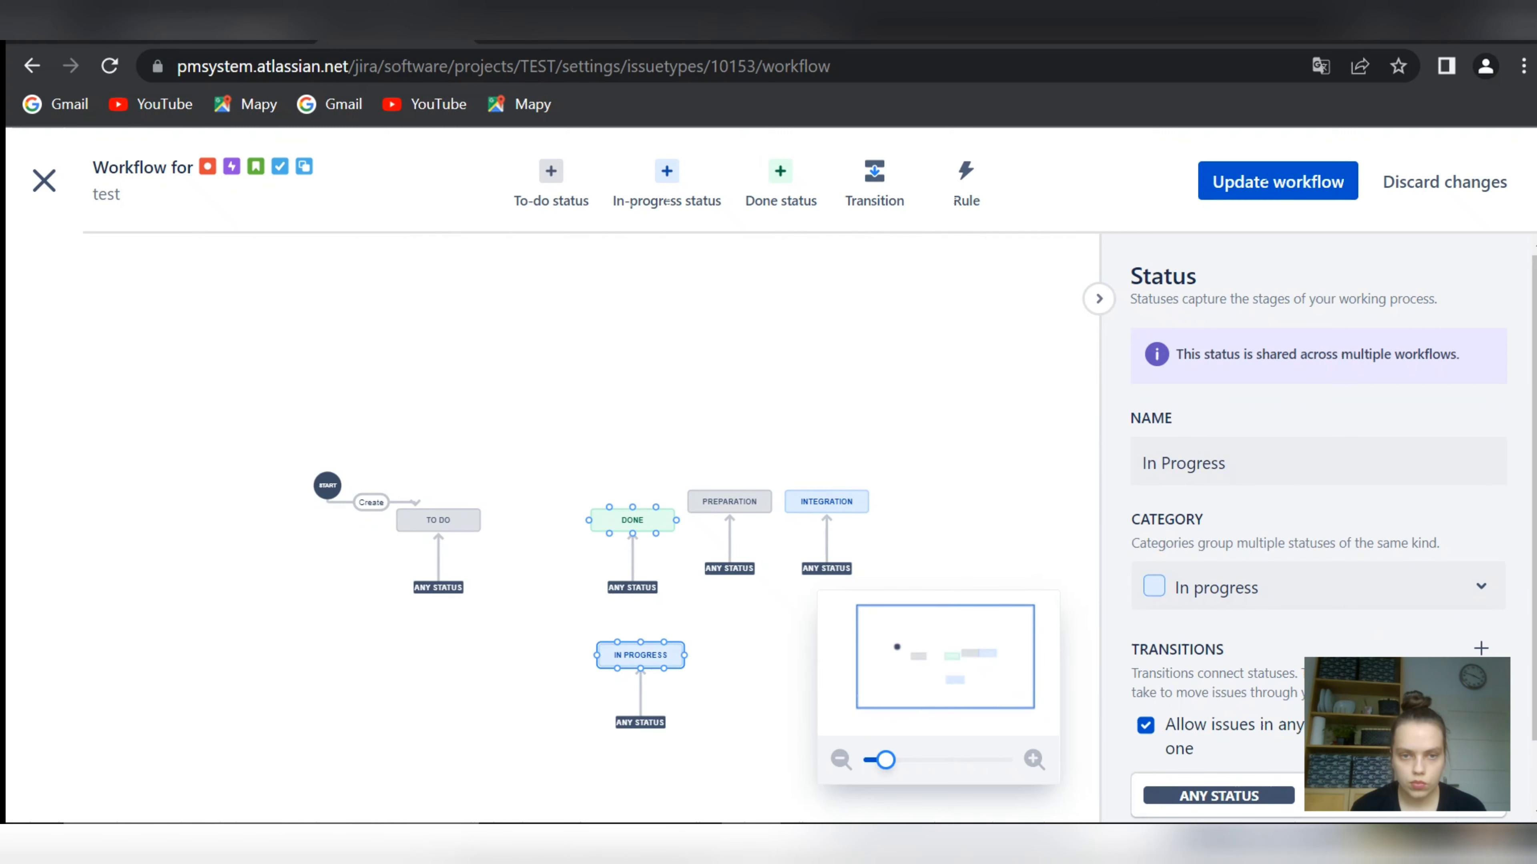
pyautogui.moveTo(632, 520); pyautogui.dragTo(973, 512)
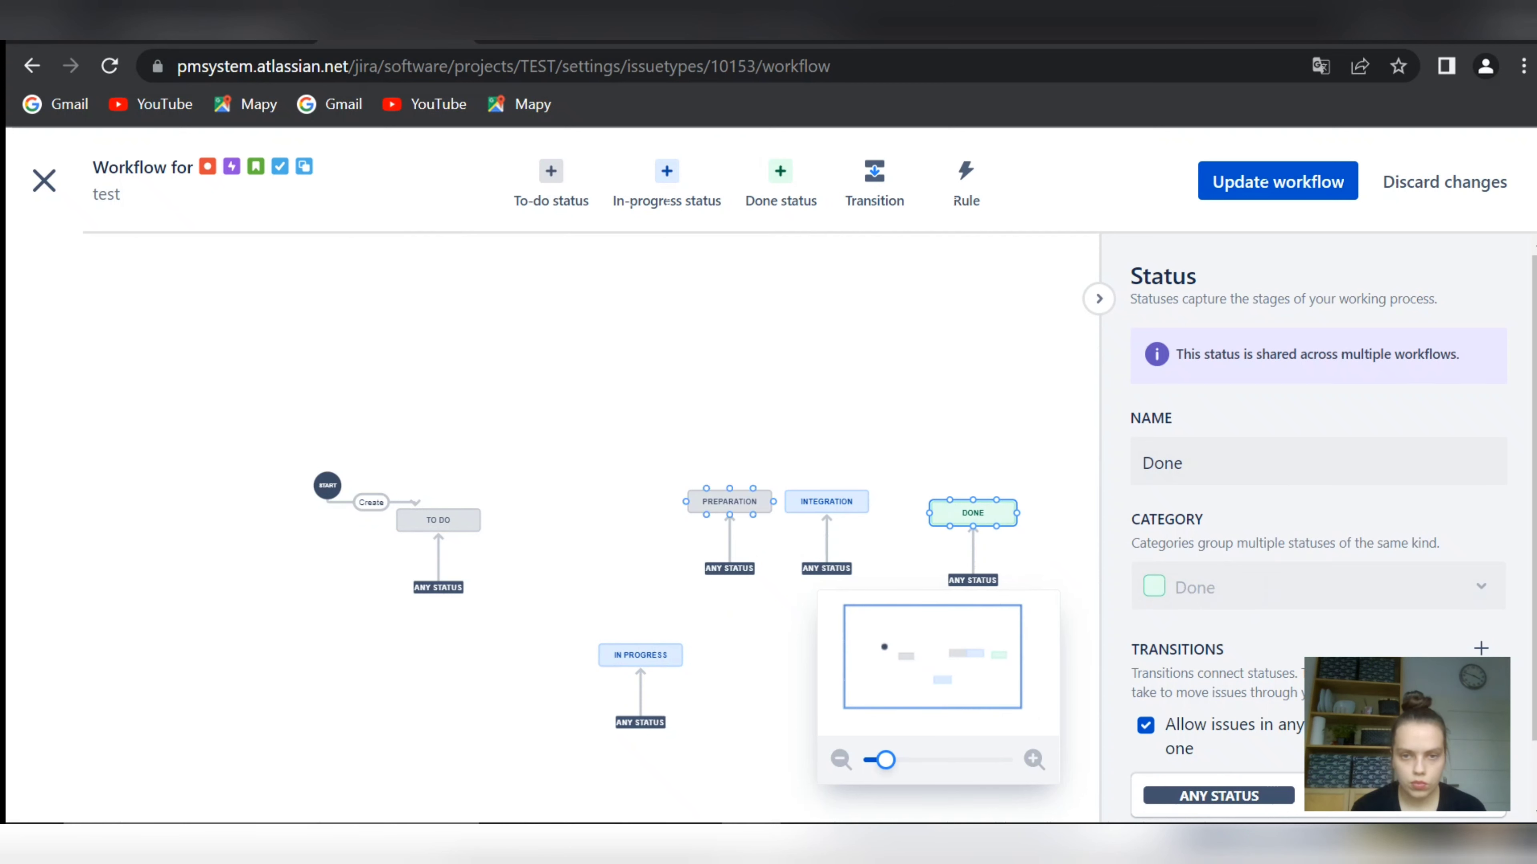
pyautogui.moveTo(729, 501); pyautogui.dragTo(529, 621)
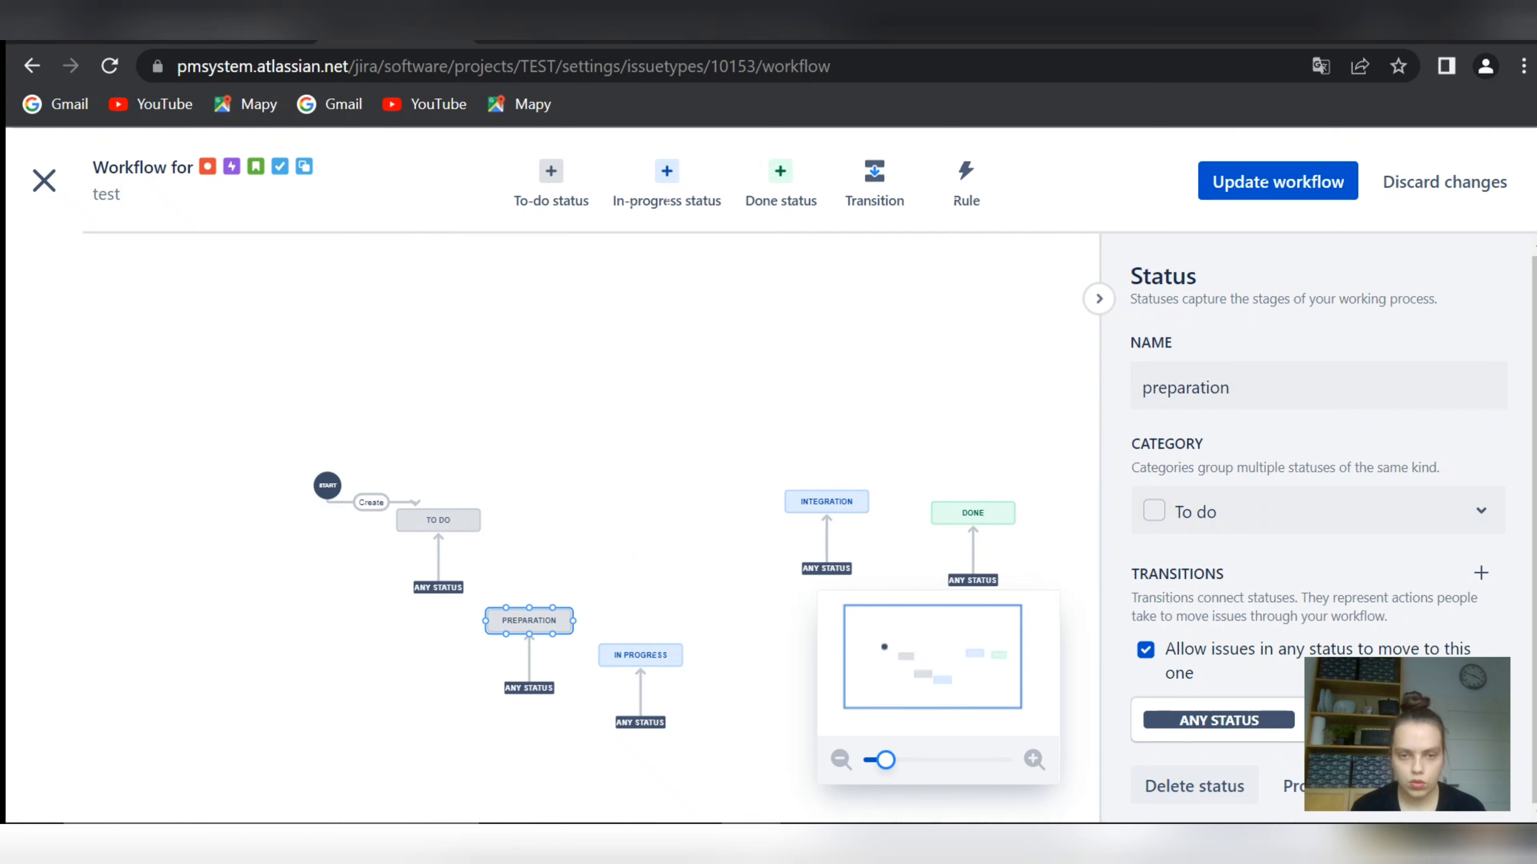
pyautogui.moveTo(640, 655); pyautogui.dragTo(681, 523)
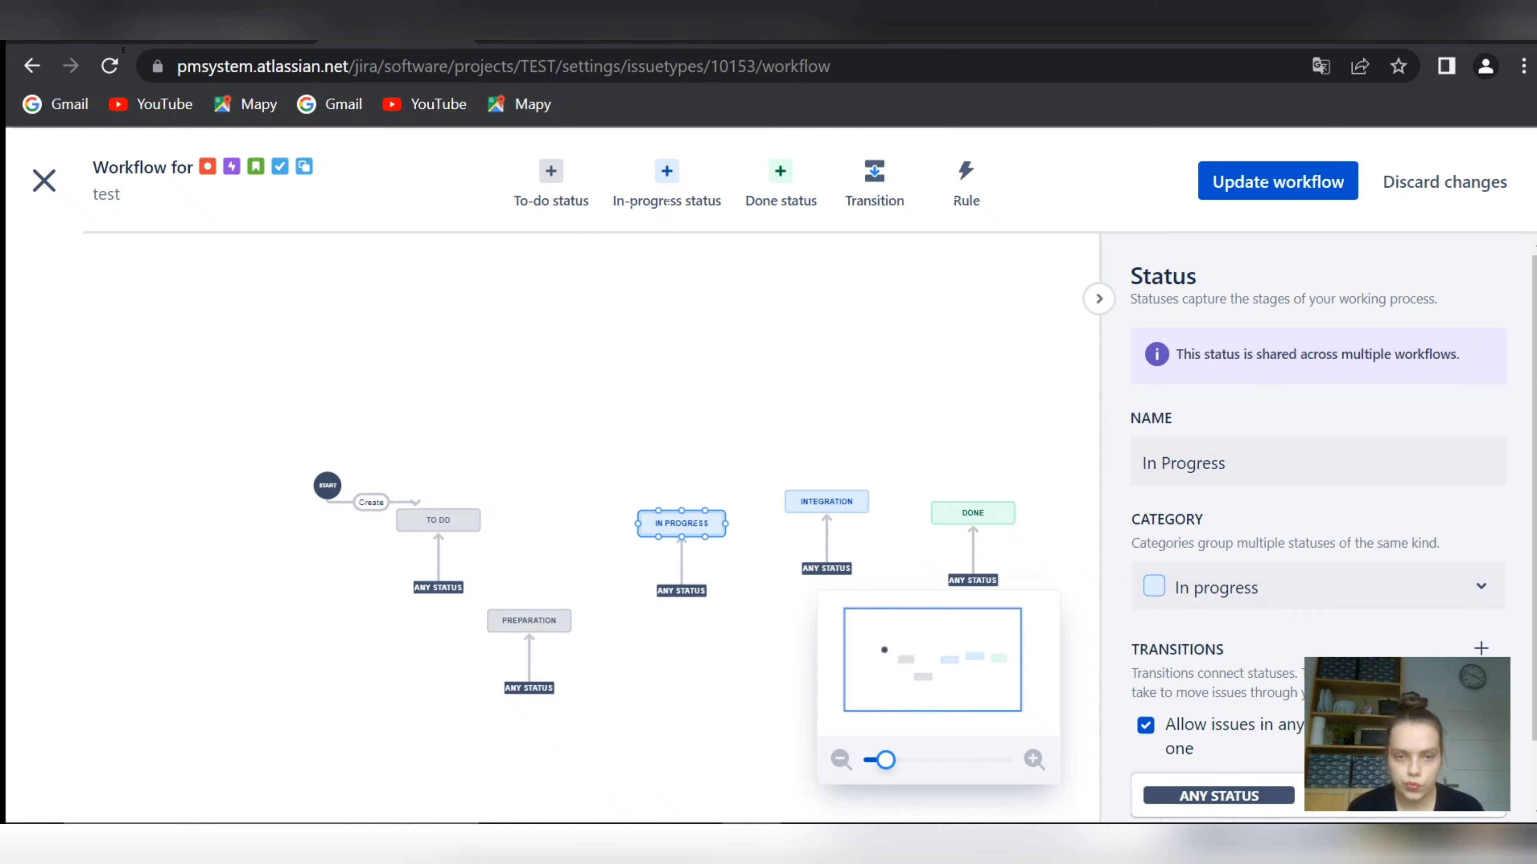
pyautogui.moveTo(529, 620); pyautogui.dragTo(557, 596)
pyautogui.click(557, 596)
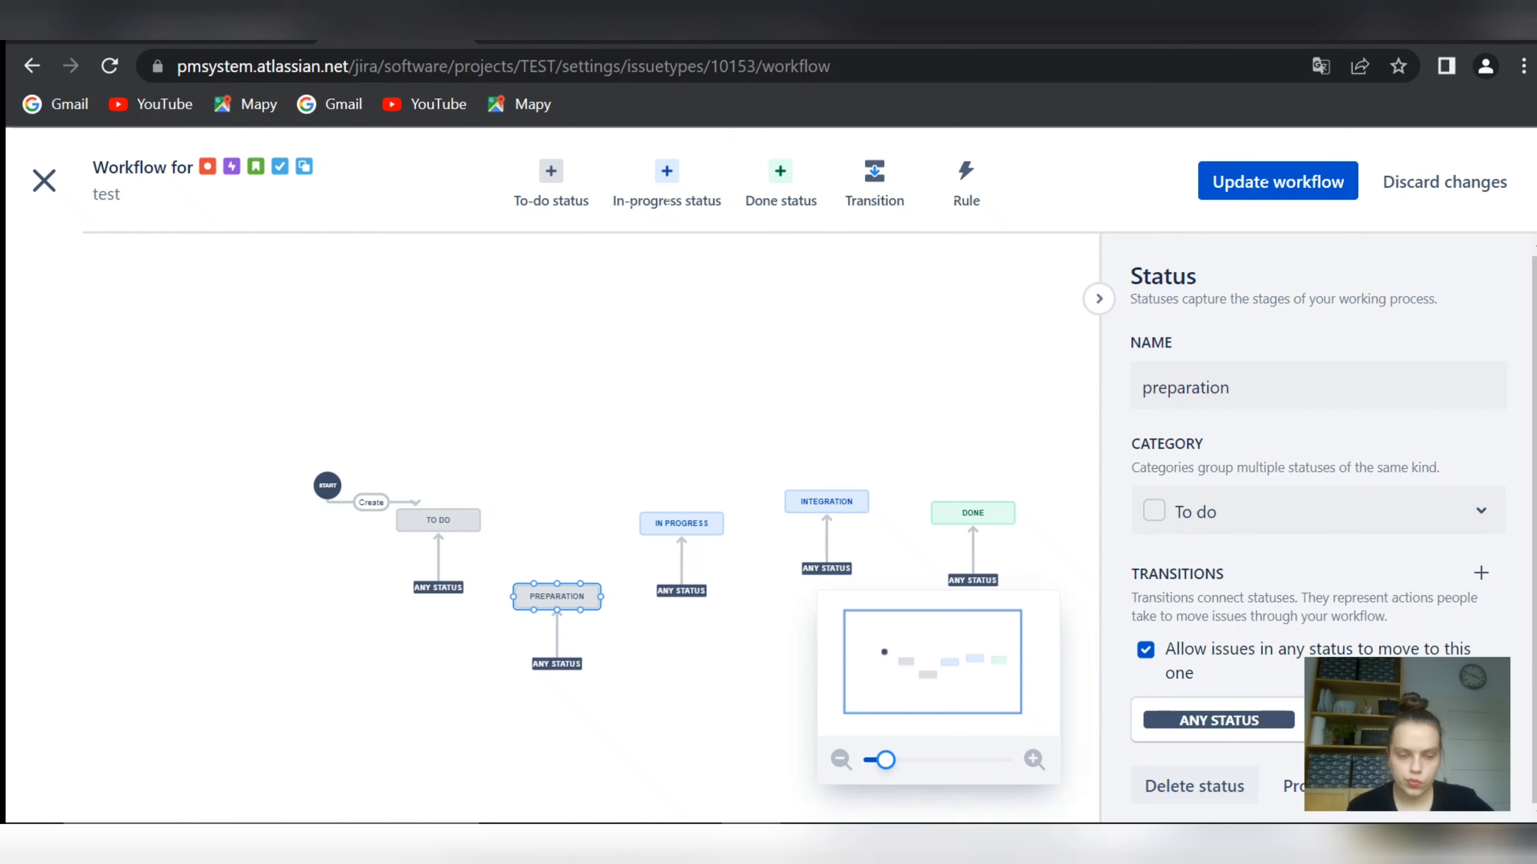
pyautogui.moveTo(557, 596)
pyautogui.mouseDown()
pyautogui.moveTo(572, 626)
pyautogui.moveTo(548, 603)
pyautogui.mouseUp()
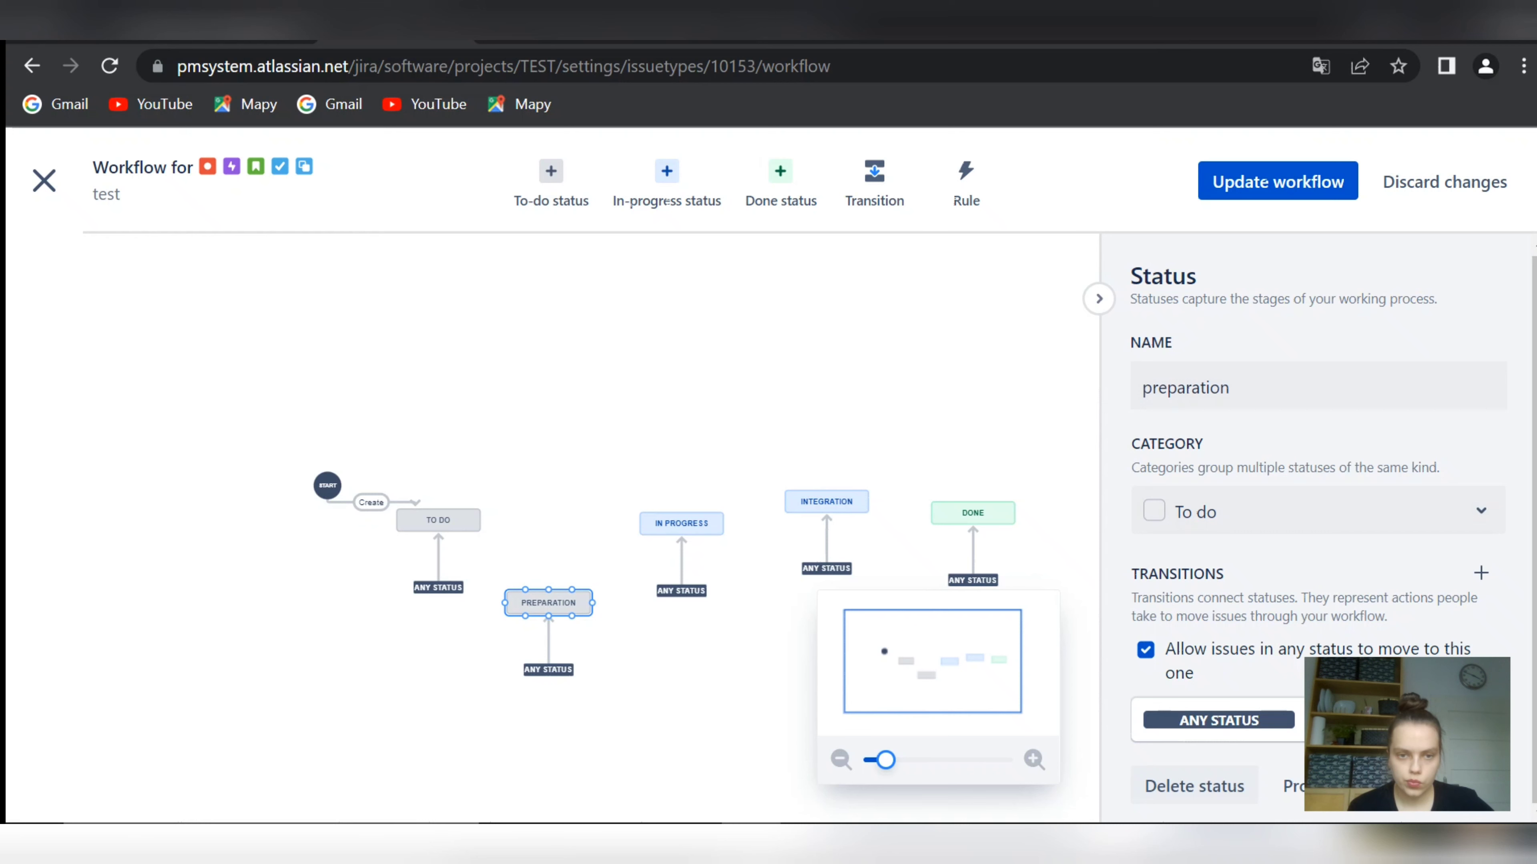
pyautogui.press('Escape')
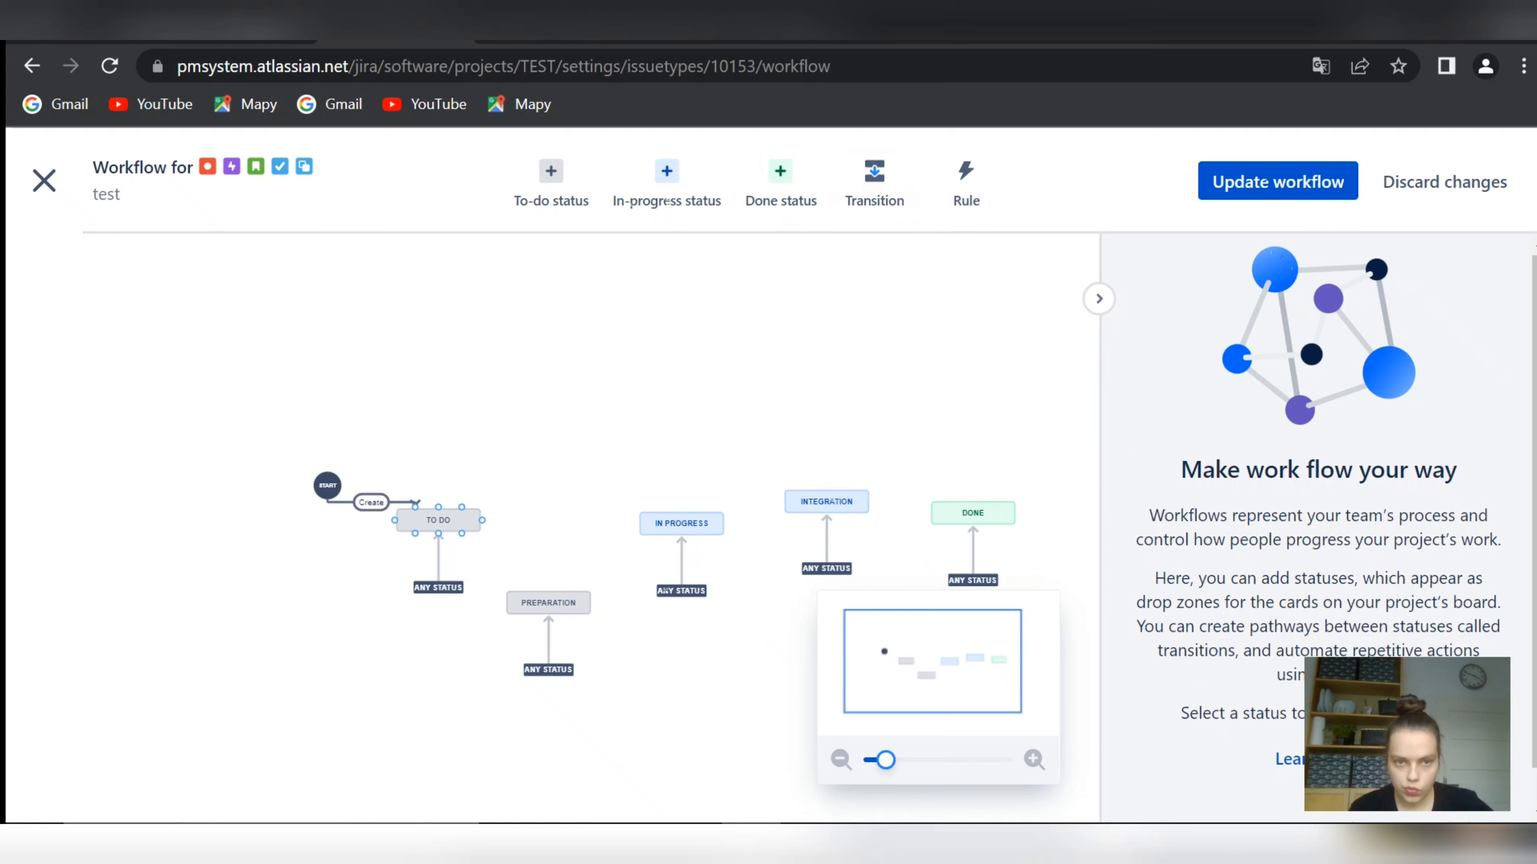
# Create a transition named "ready" from To Do to Preparation and route it from the right side of the To Do status
pyautogui.click(439, 521)
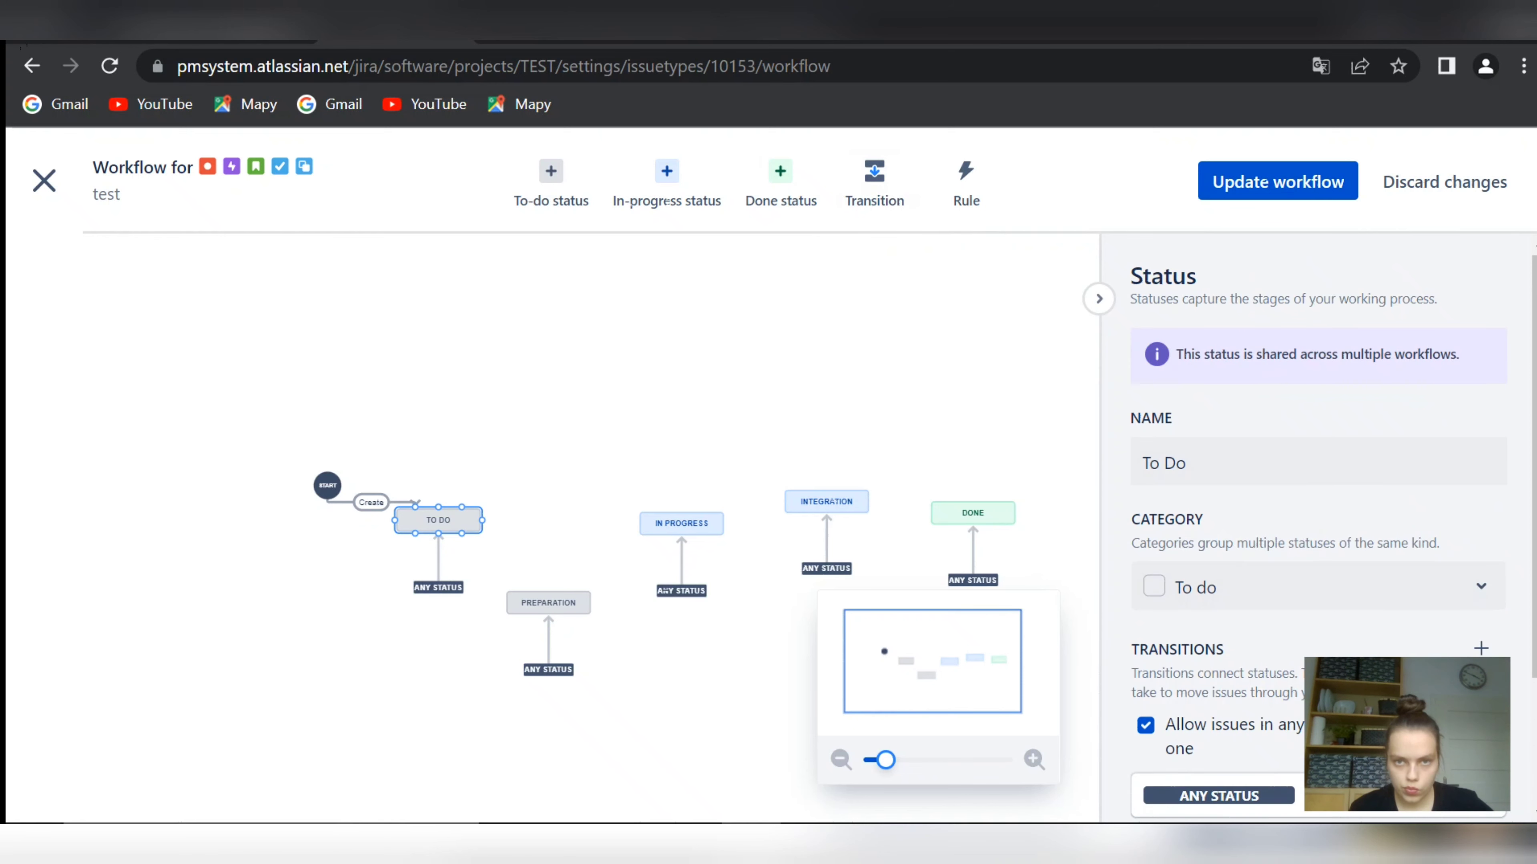
pyautogui.click(874, 182)
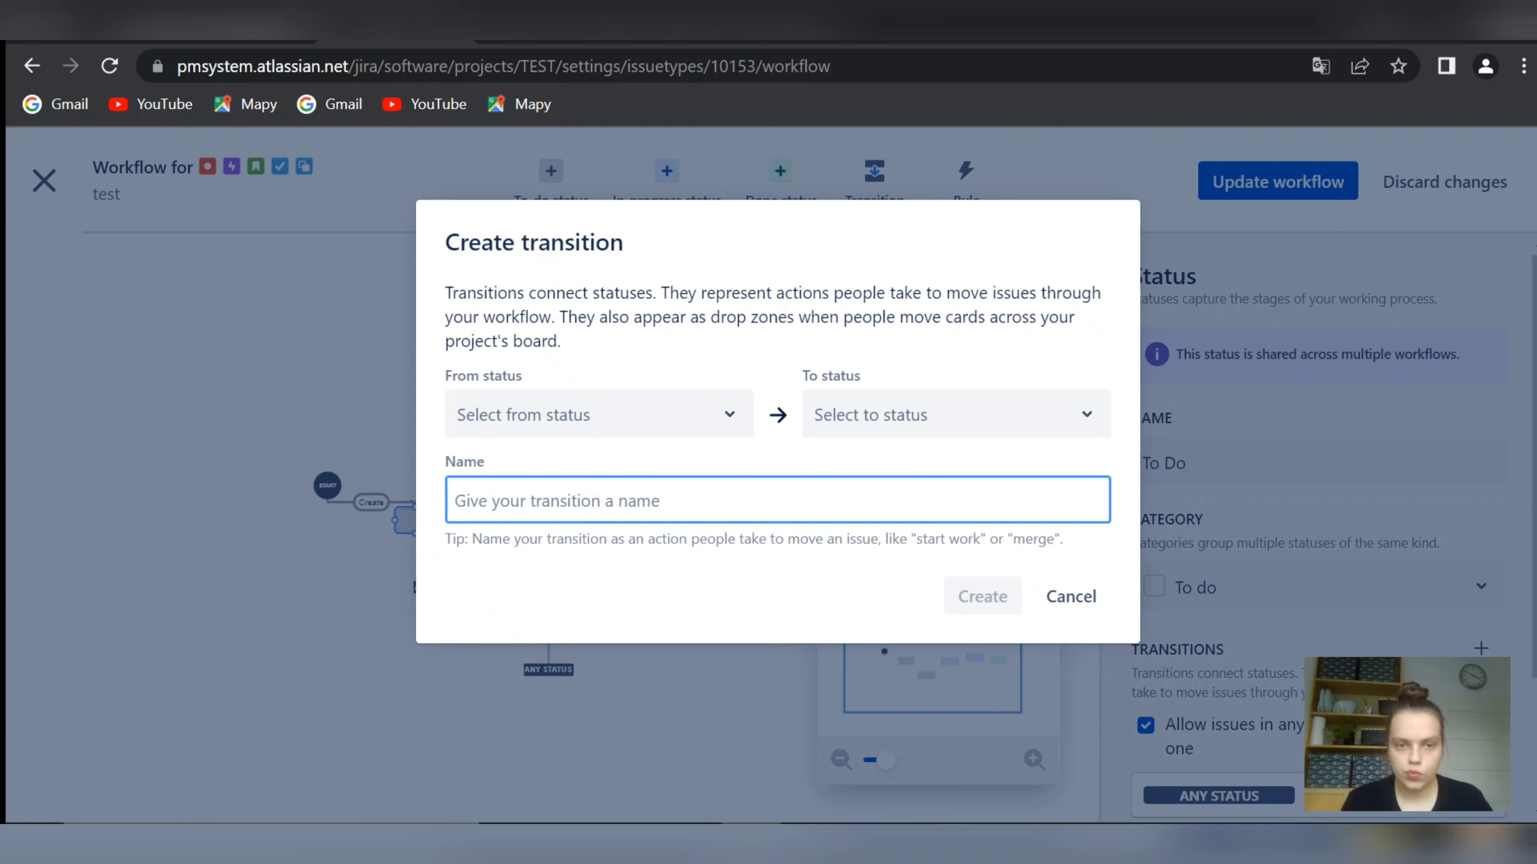
pyautogui.write('rea')
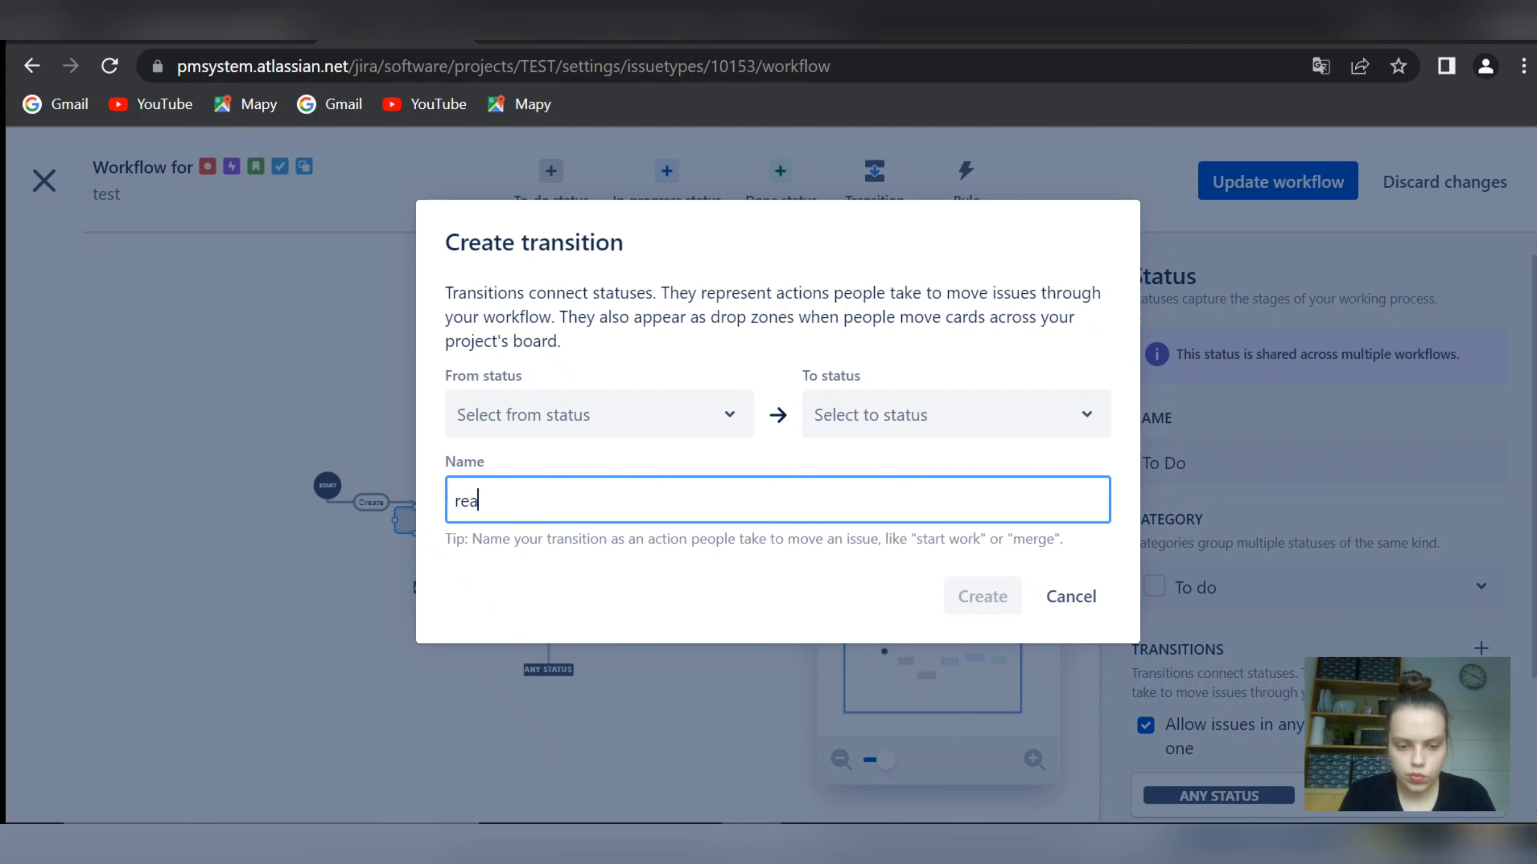
pyautogui.write('dy')
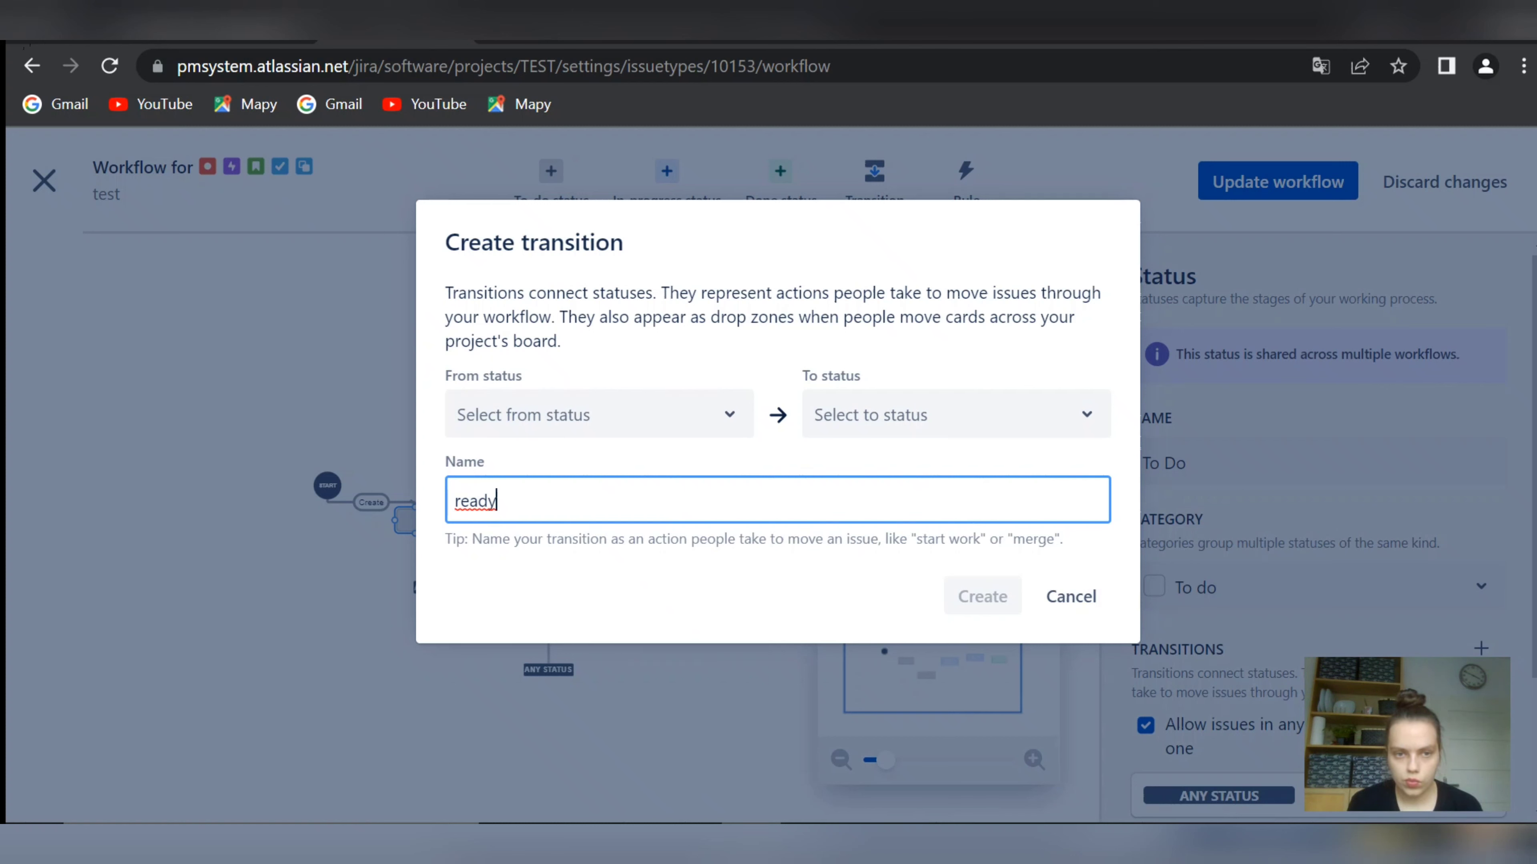
pyautogui.click(599, 414)
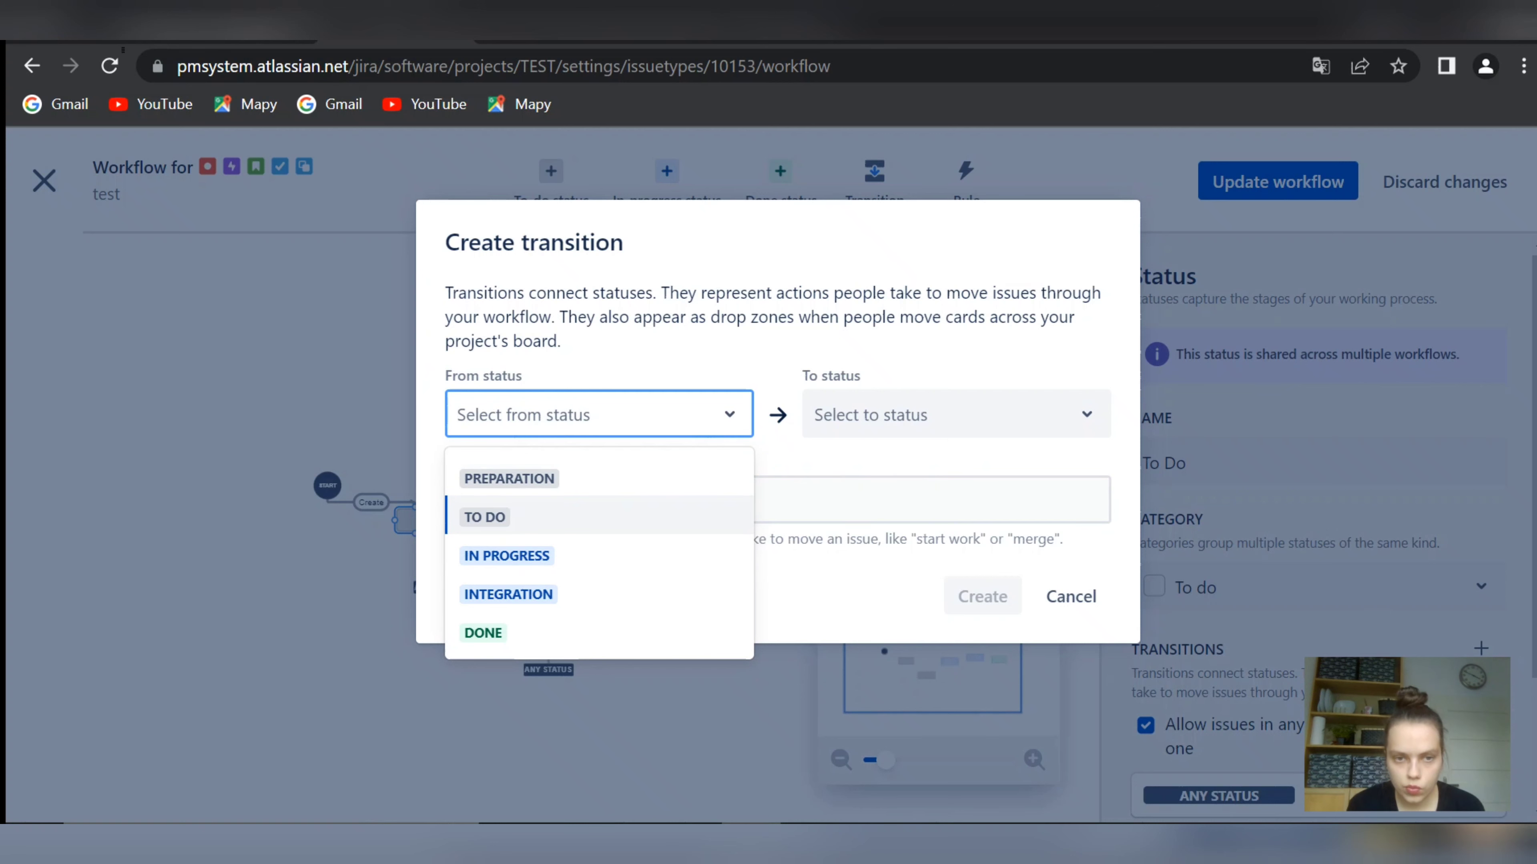
pyautogui.click(520, 515)
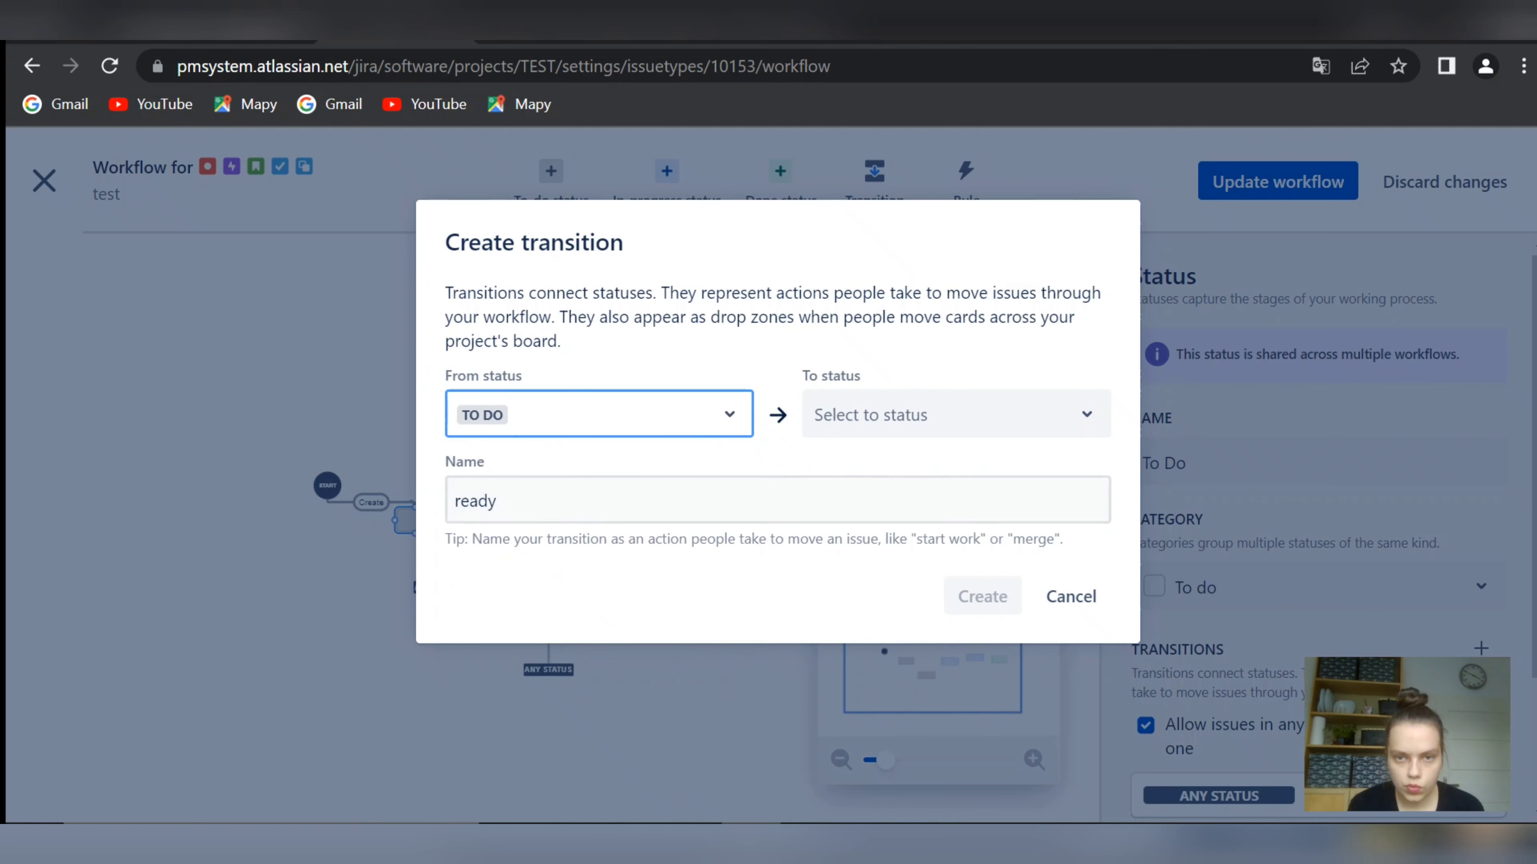
pyautogui.click(956, 414)
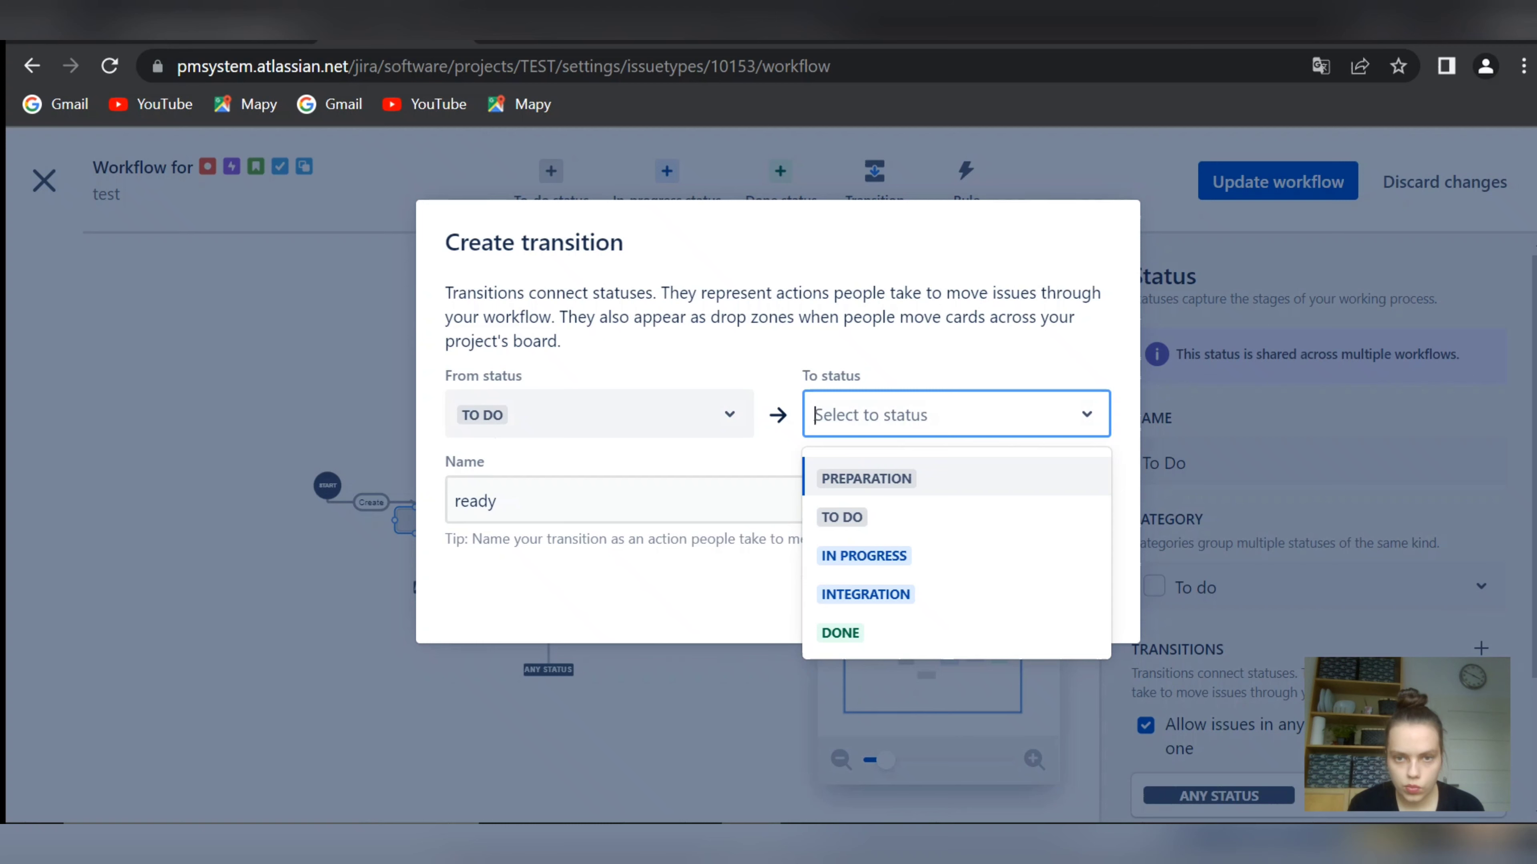
pyautogui.click(866, 478)
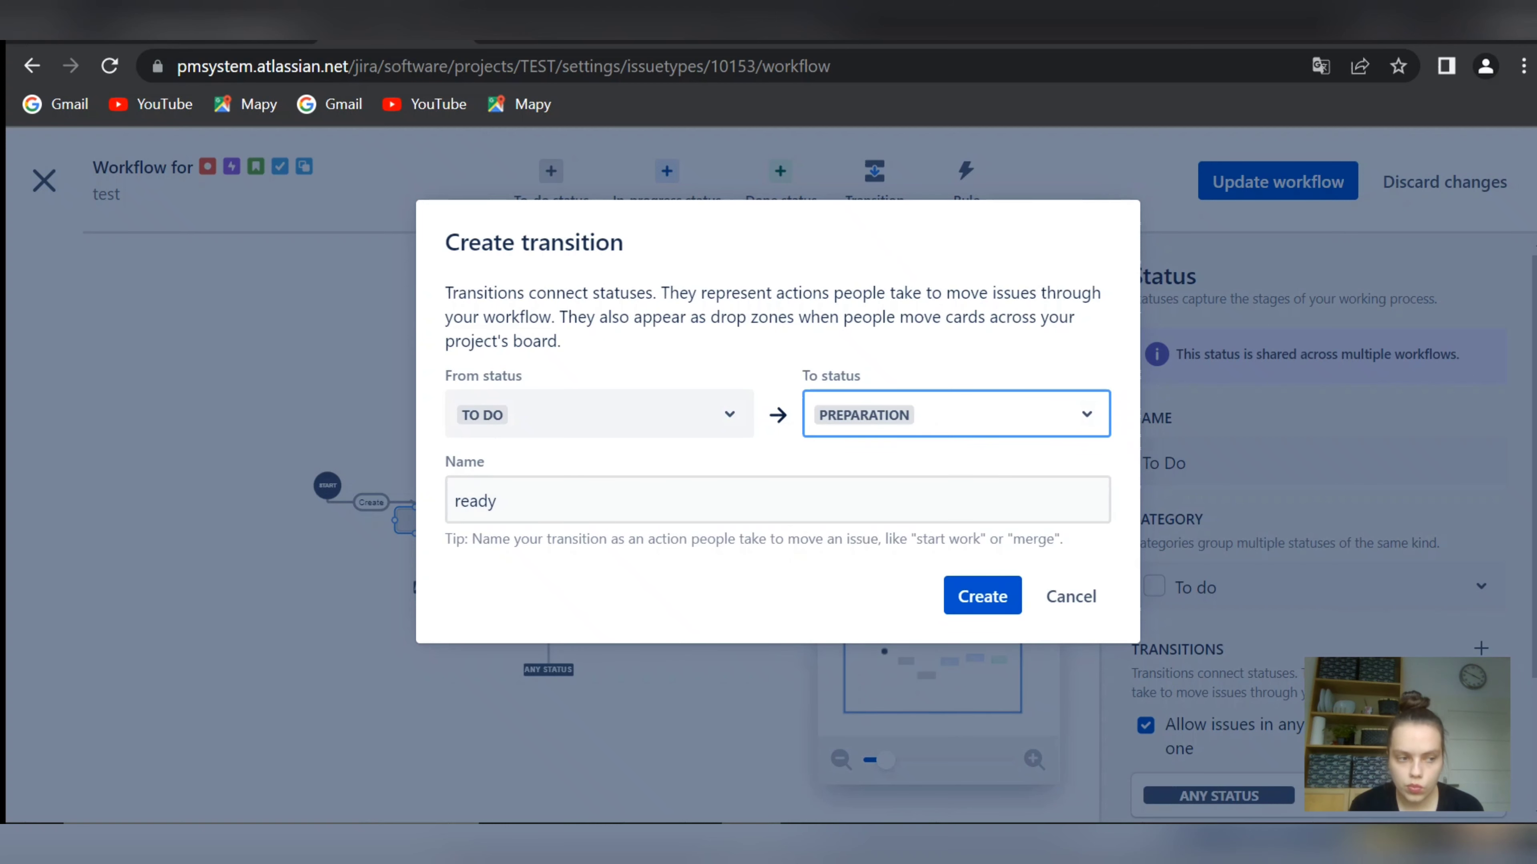
pyautogui.click(982, 597)
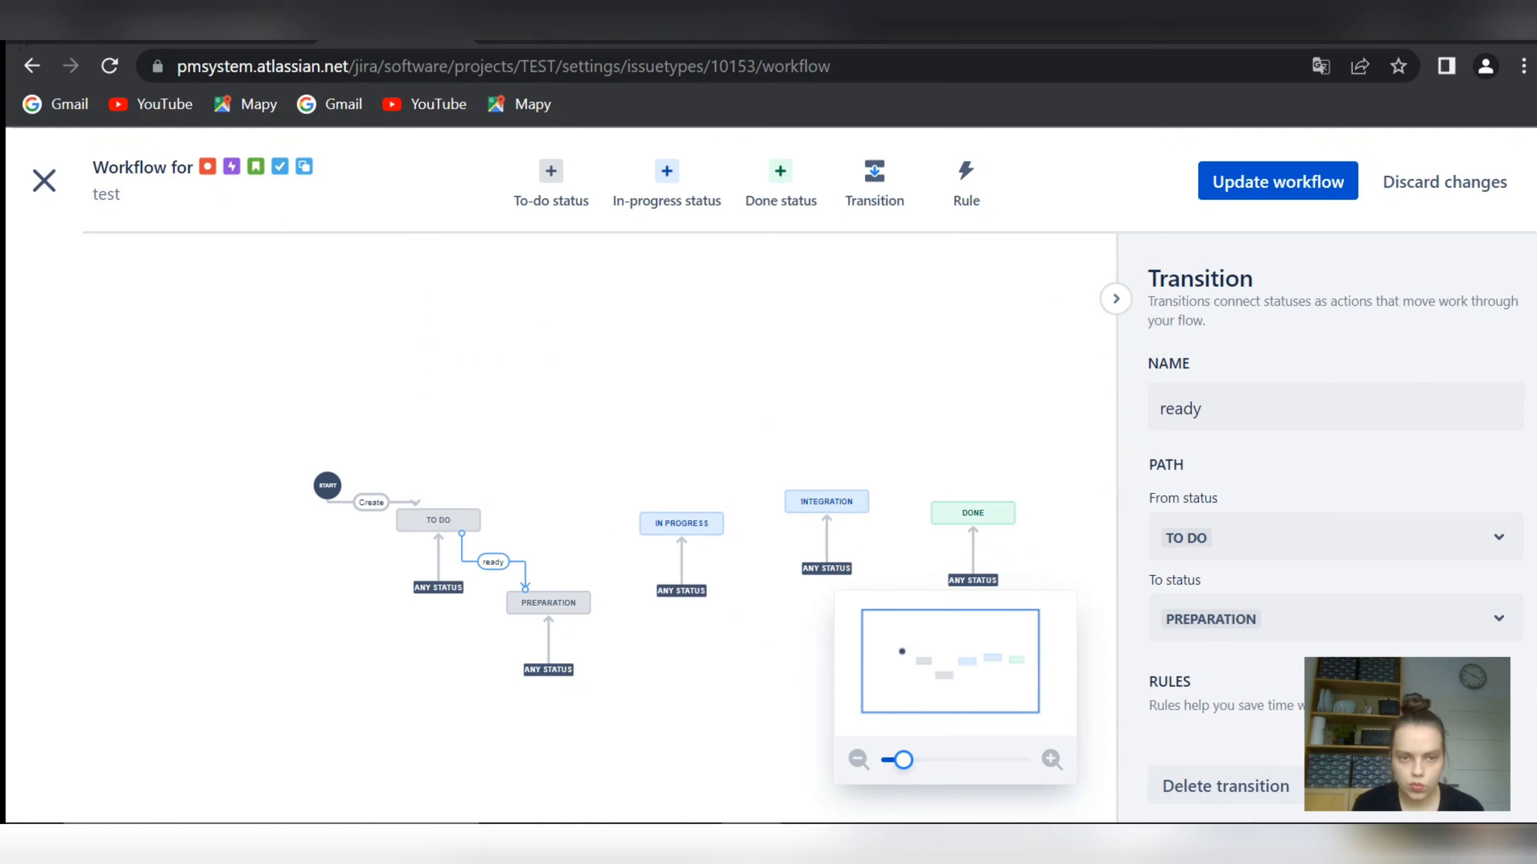
pyautogui.moveTo(462, 534); pyautogui.dragTo(481, 520)
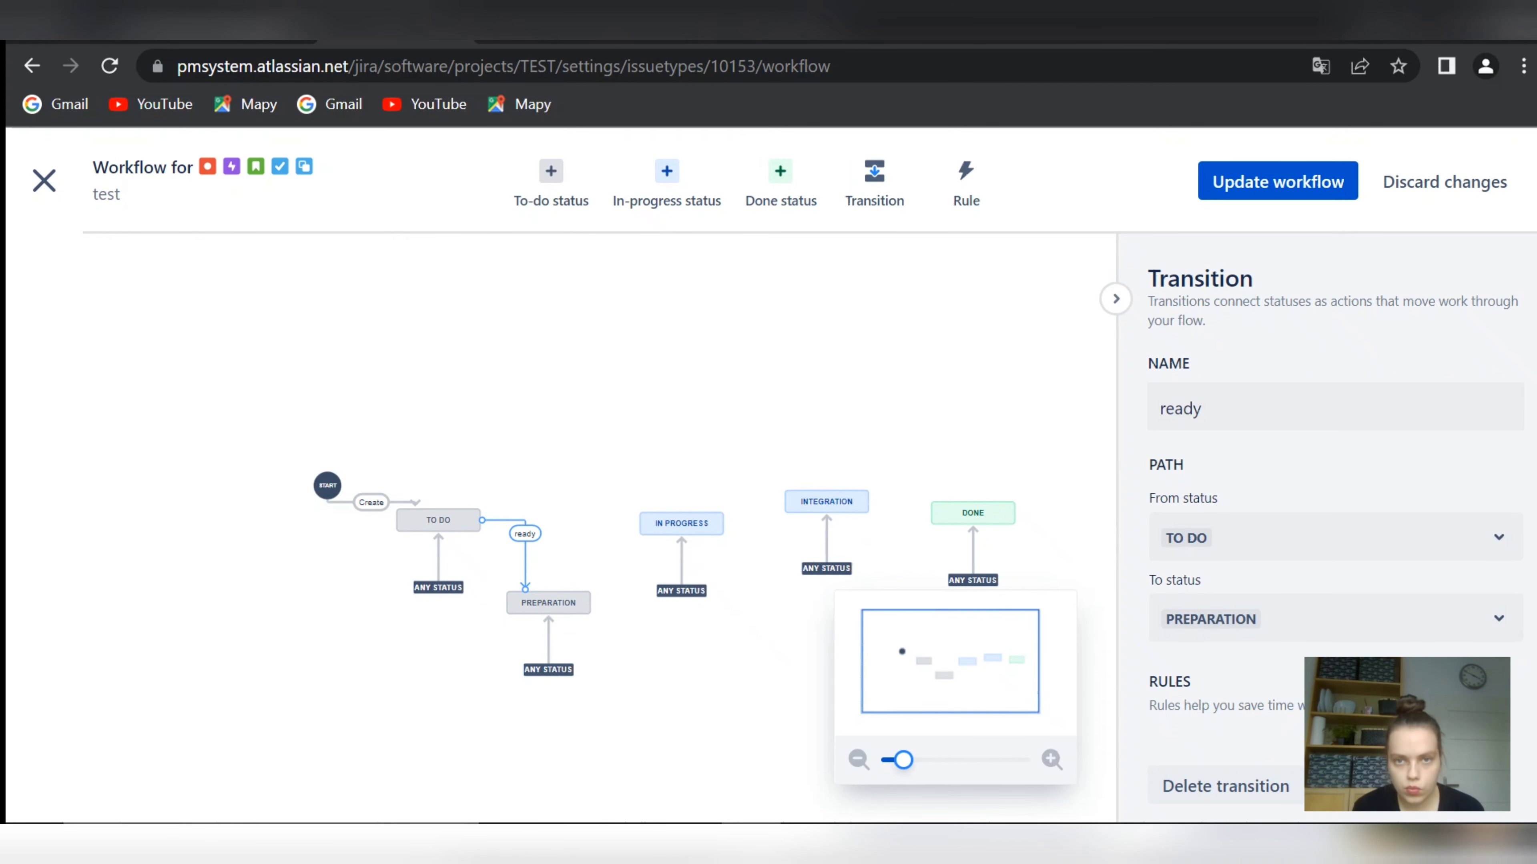
# Create a transition named "begin" from Preparation to In Progress and route its end to the left side of In Progress
pyautogui.click(874, 181)
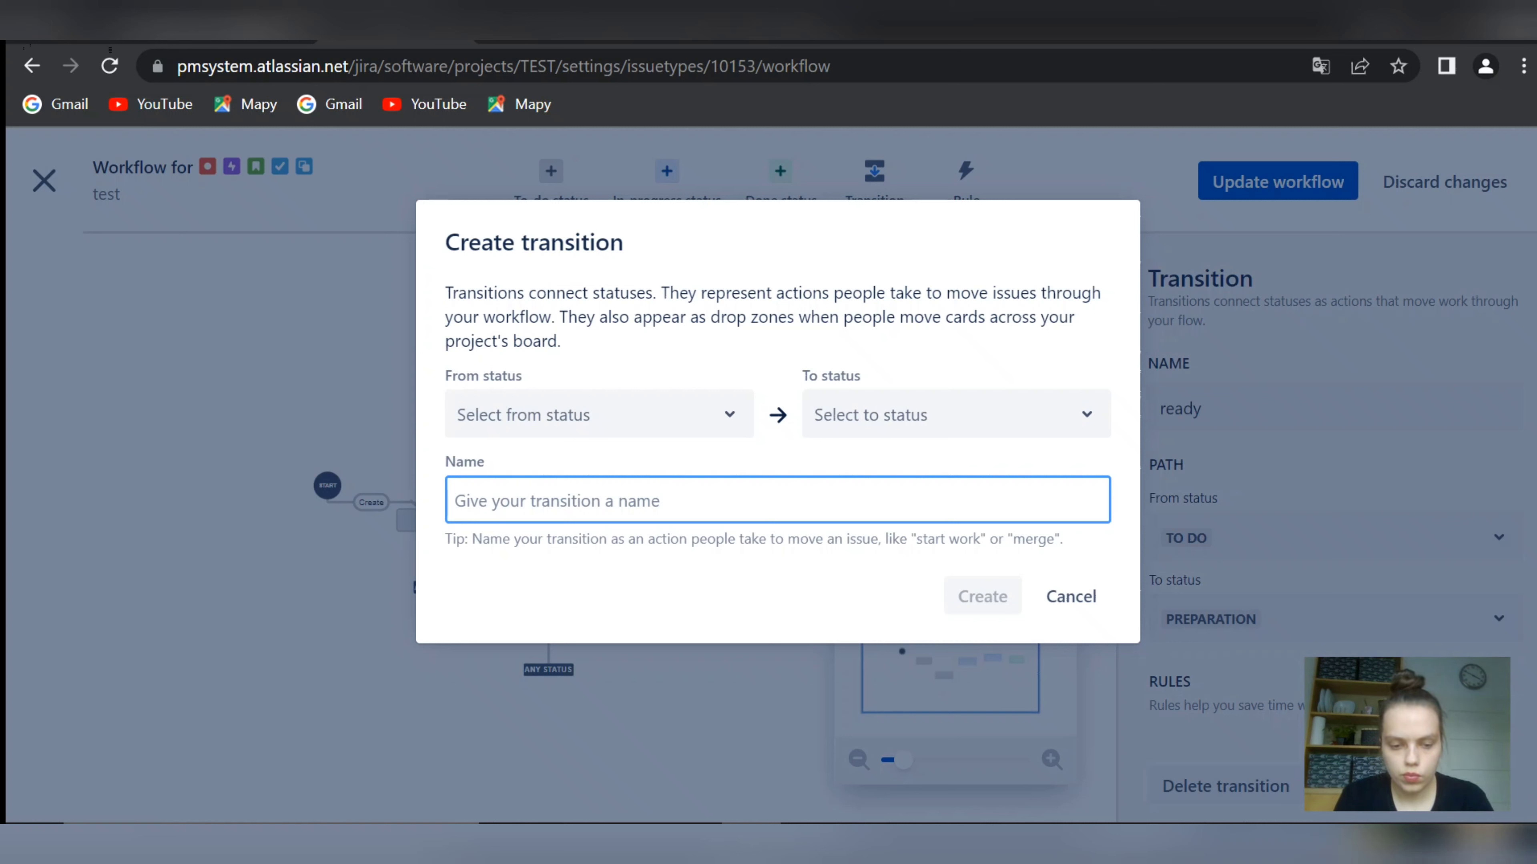
pyautogui.write('begin')
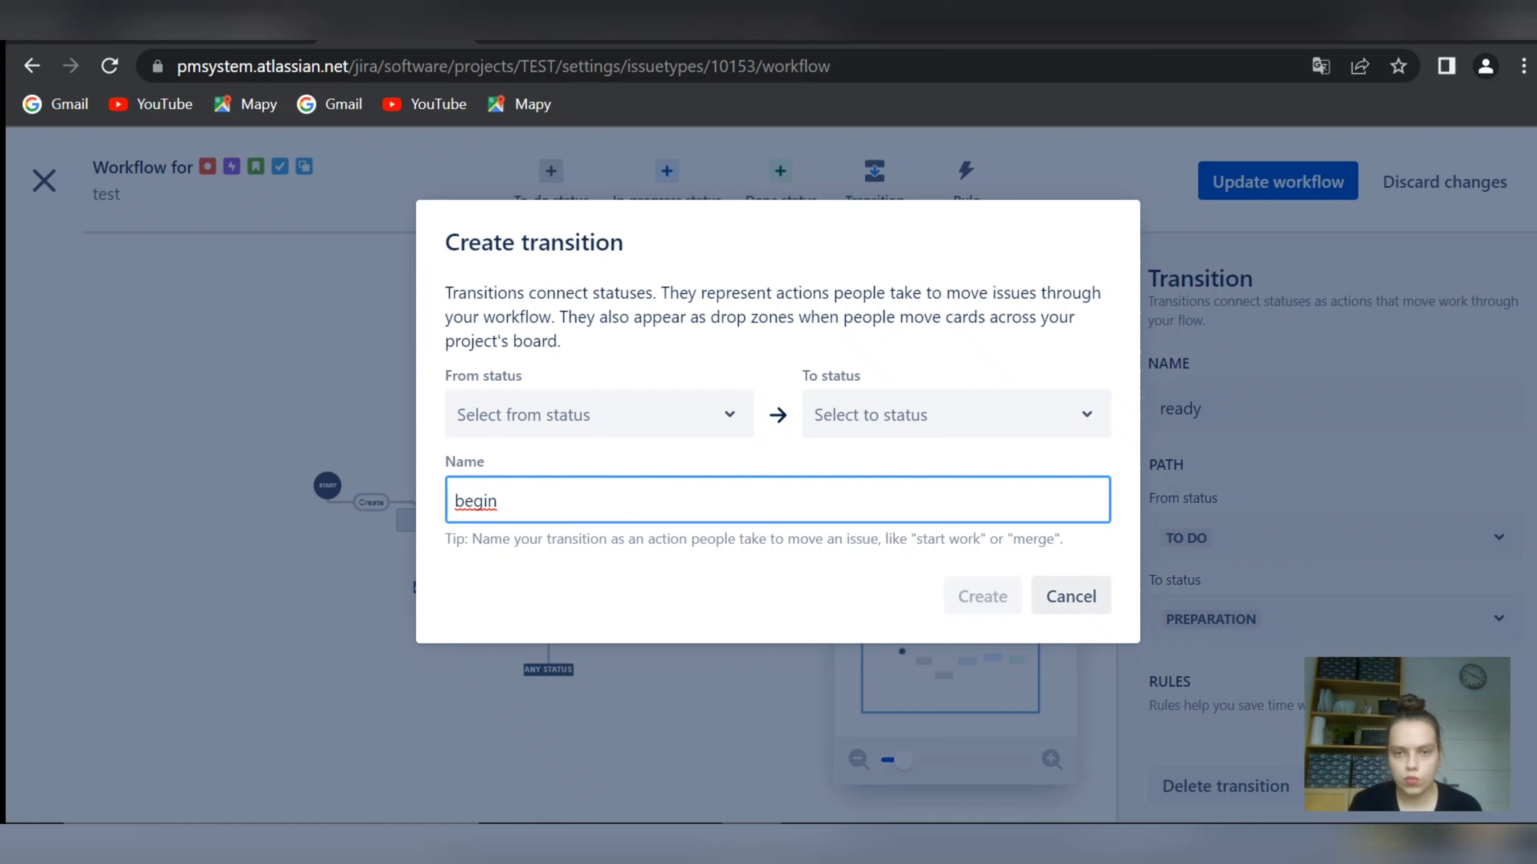
pyautogui.click(599, 415)
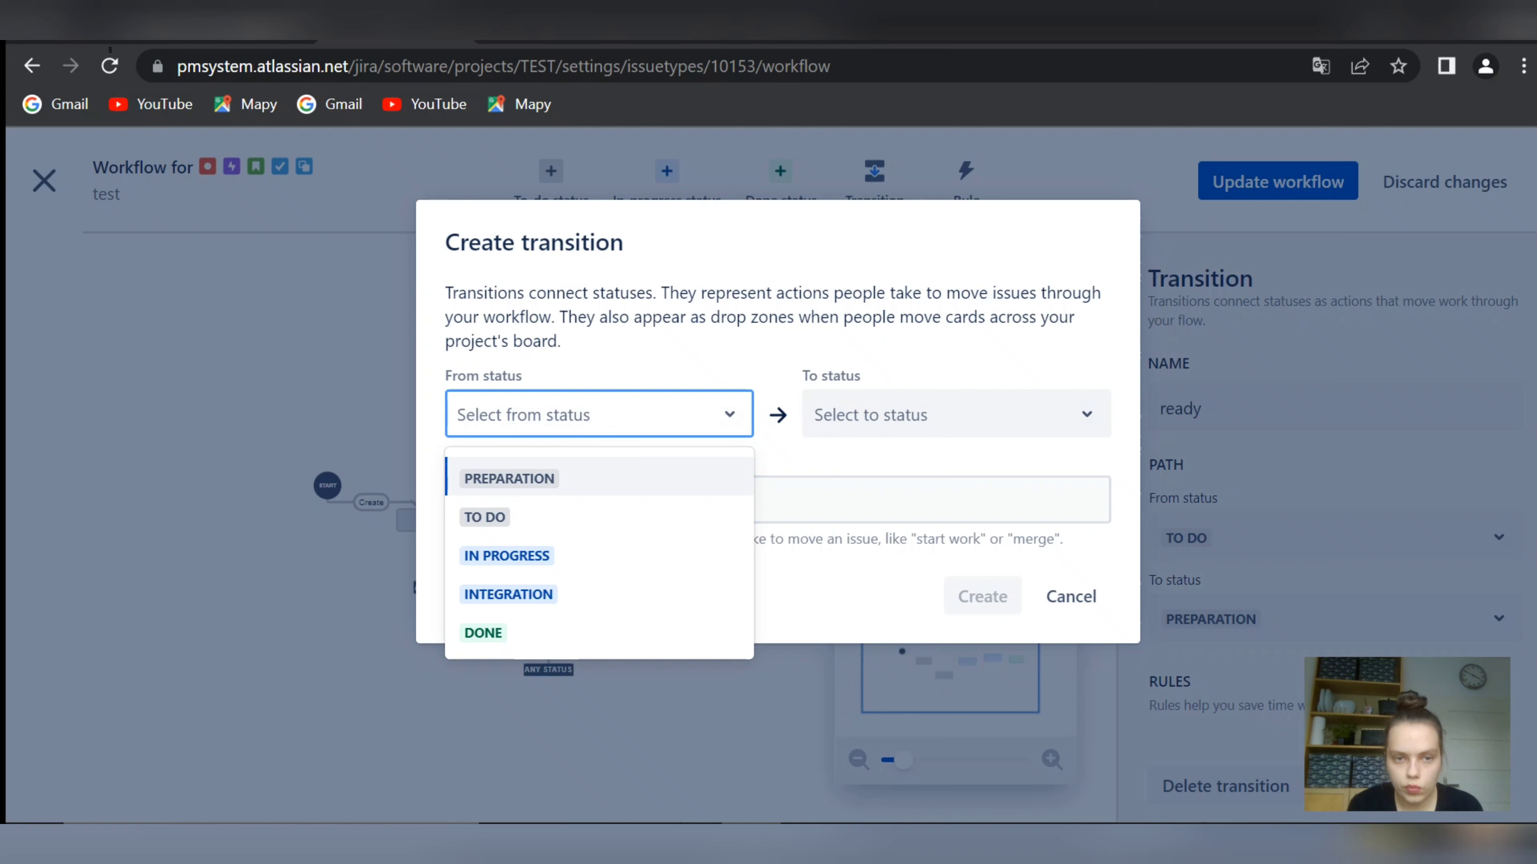
pyautogui.press('Return')
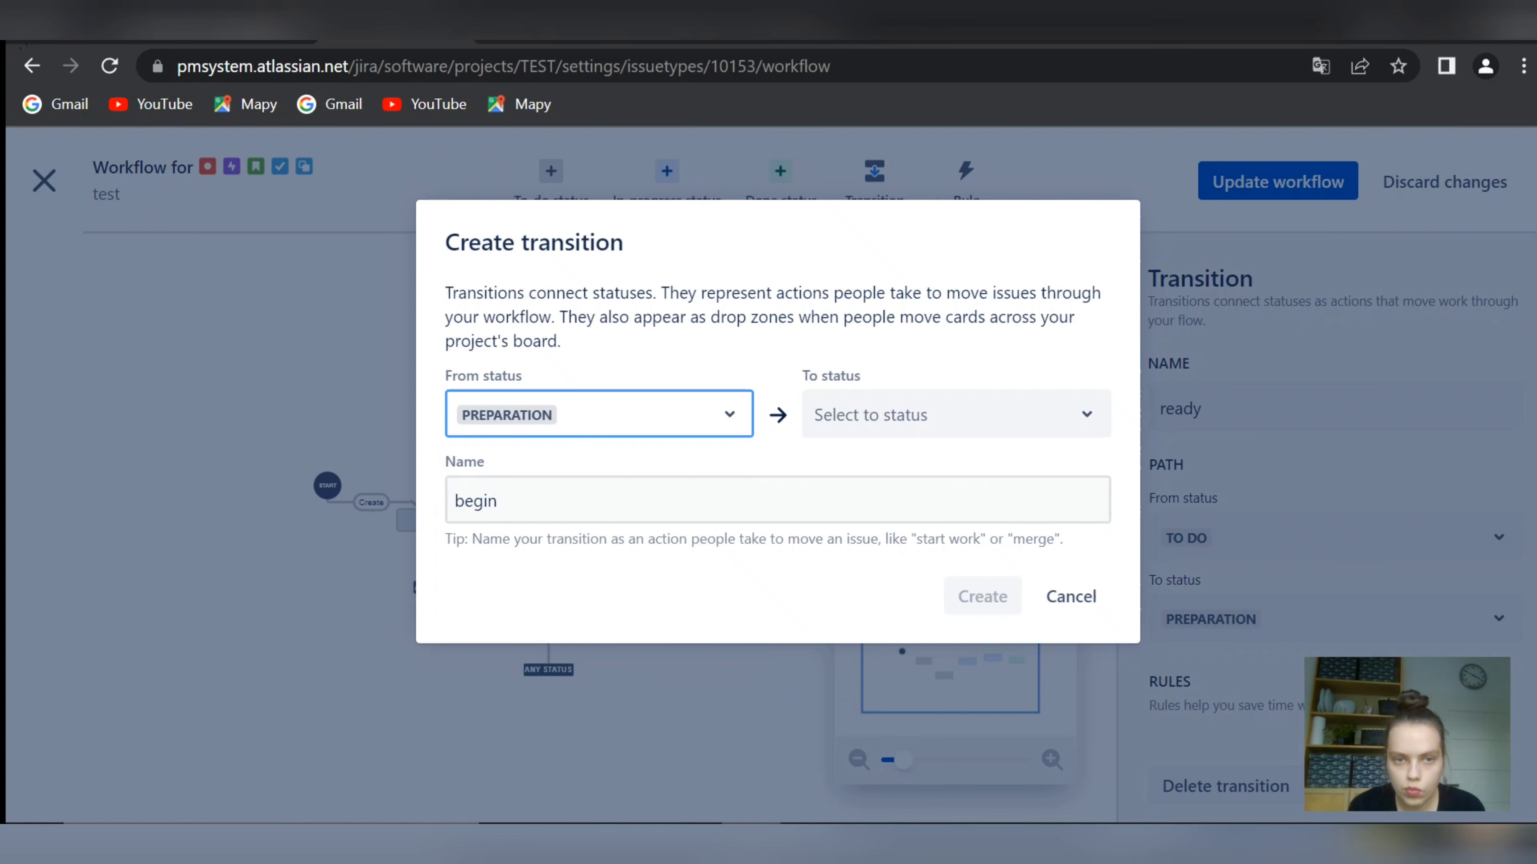
pyautogui.click(956, 414)
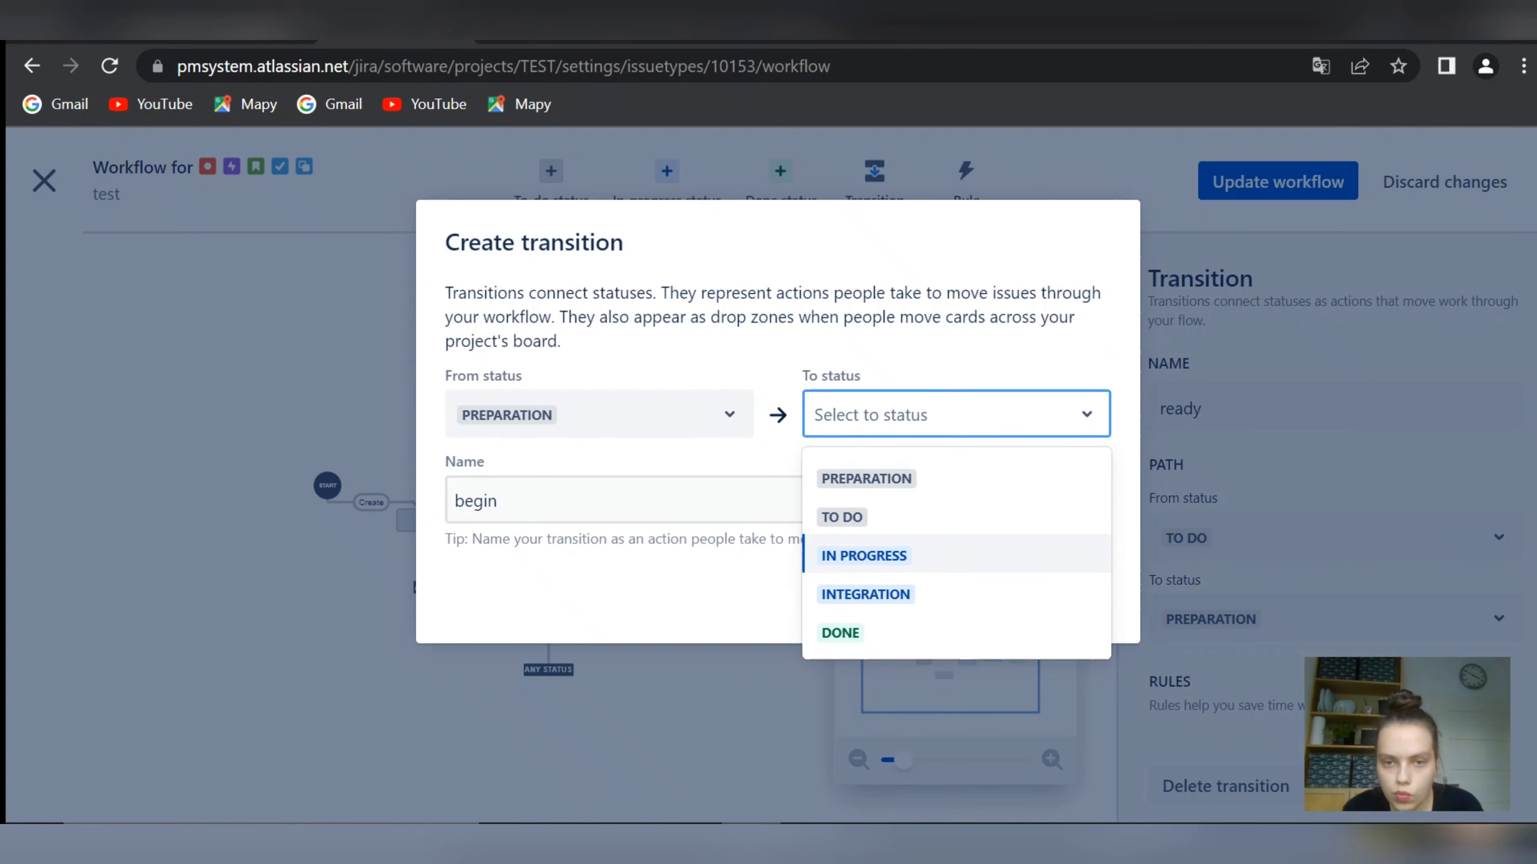
pyautogui.click(865, 556)
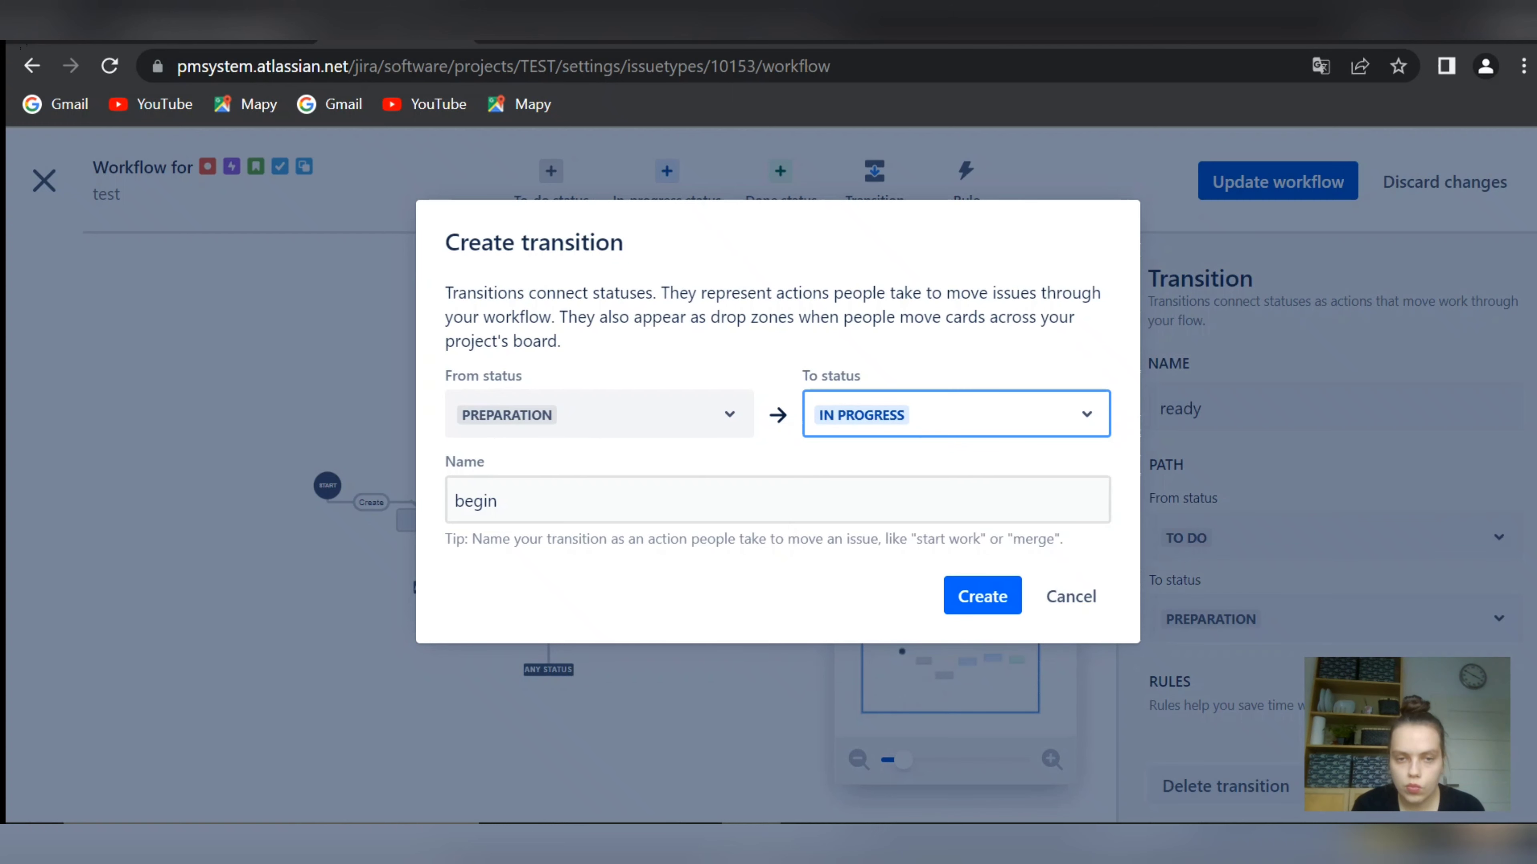
pyautogui.click(982, 595)
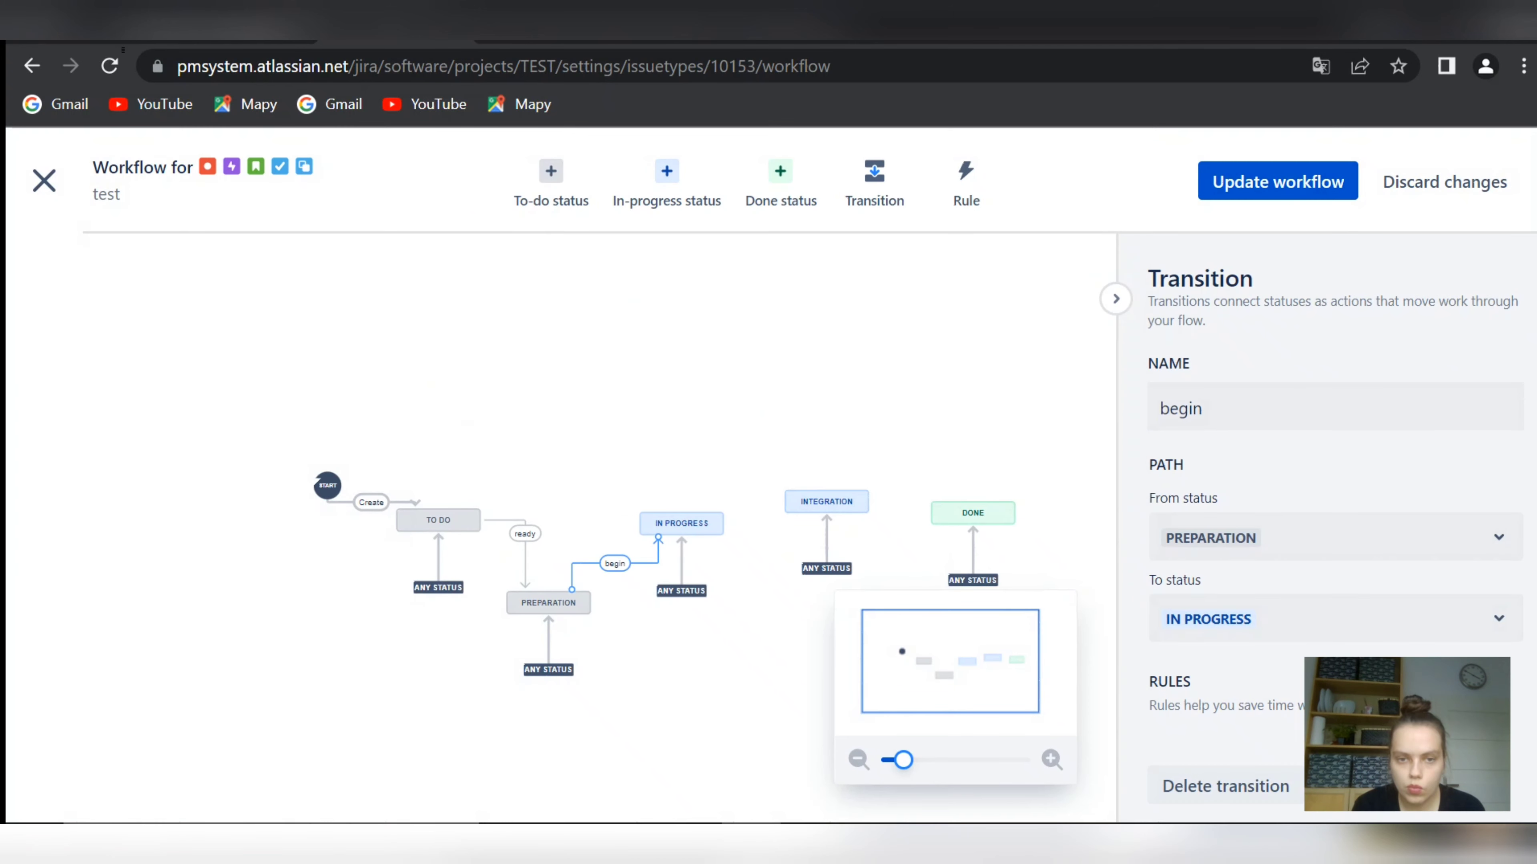
pyautogui.moveTo(658, 537); pyautogui.dragTo(637, 523)
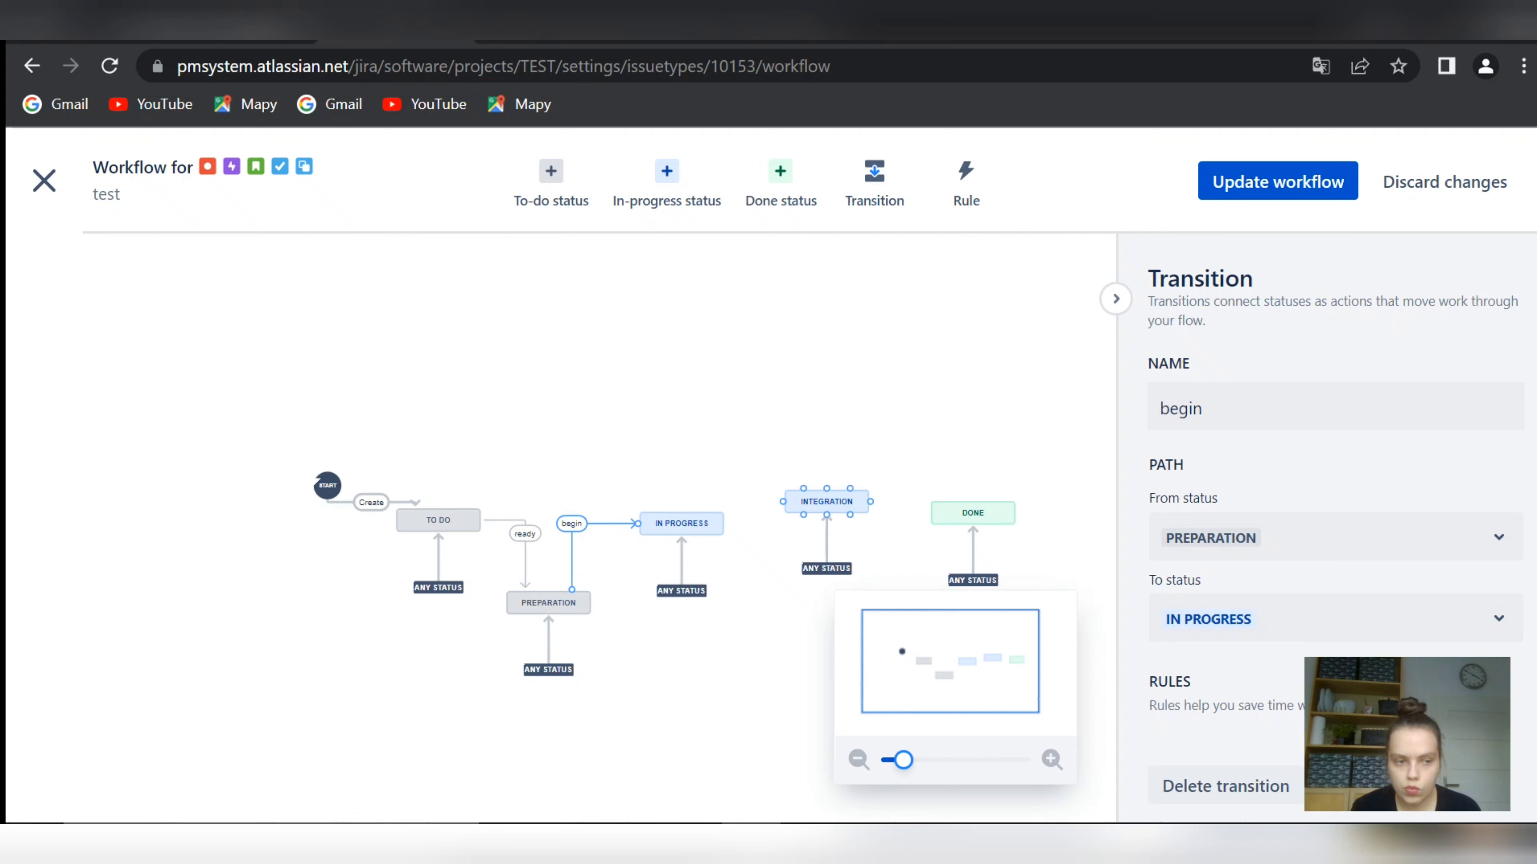
# Move Integration level with Preparation and create a "made" transition to it from In Progress, routed from In Progress's right side
pyautogui.moveTo(826, 501); pyautogui.dragTo(827, 603)
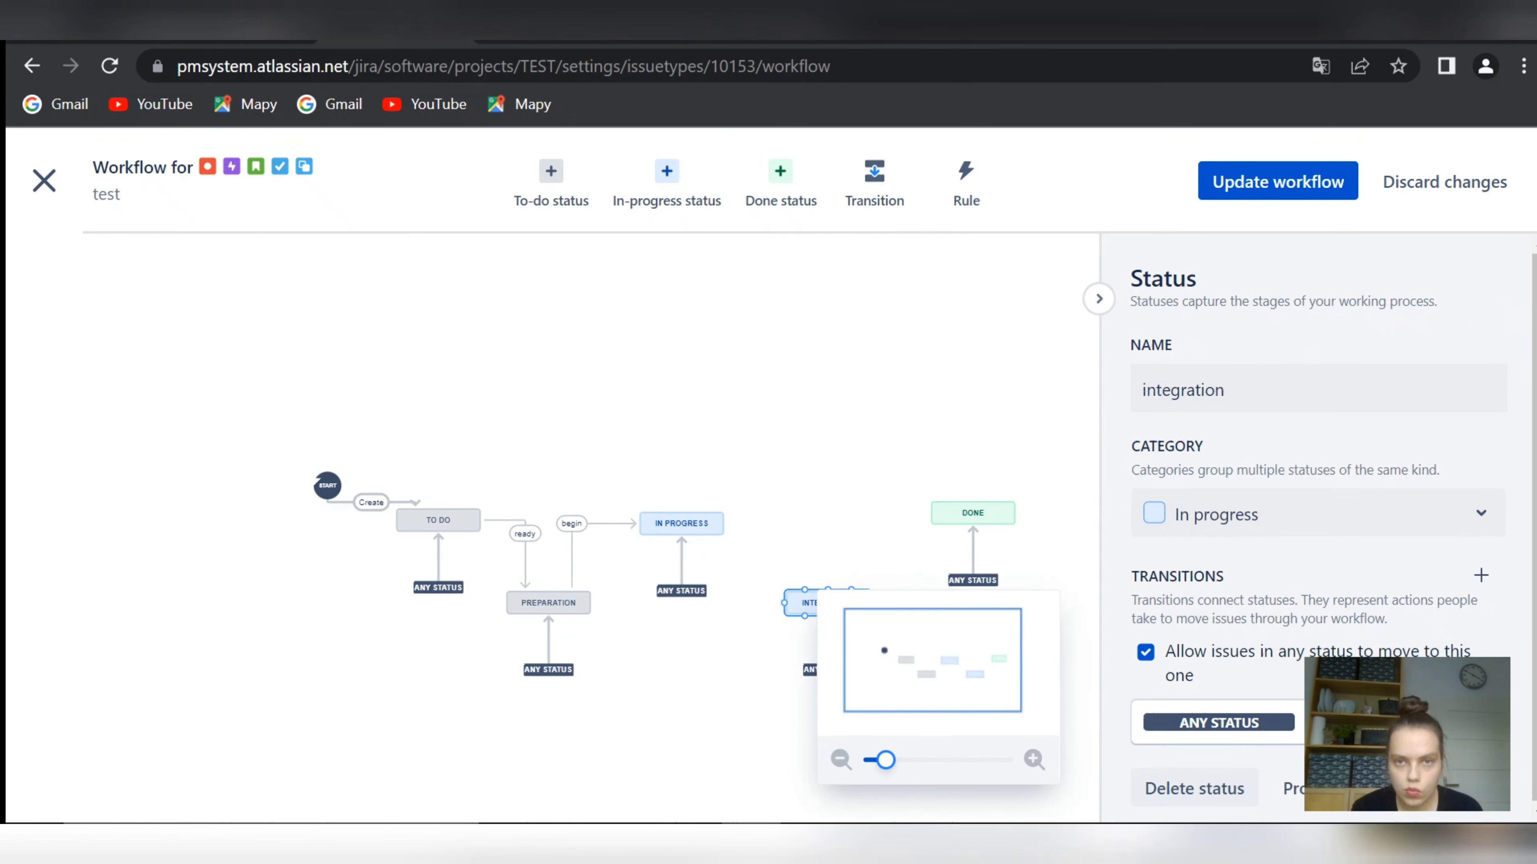
pyautogui.click(874, 178)
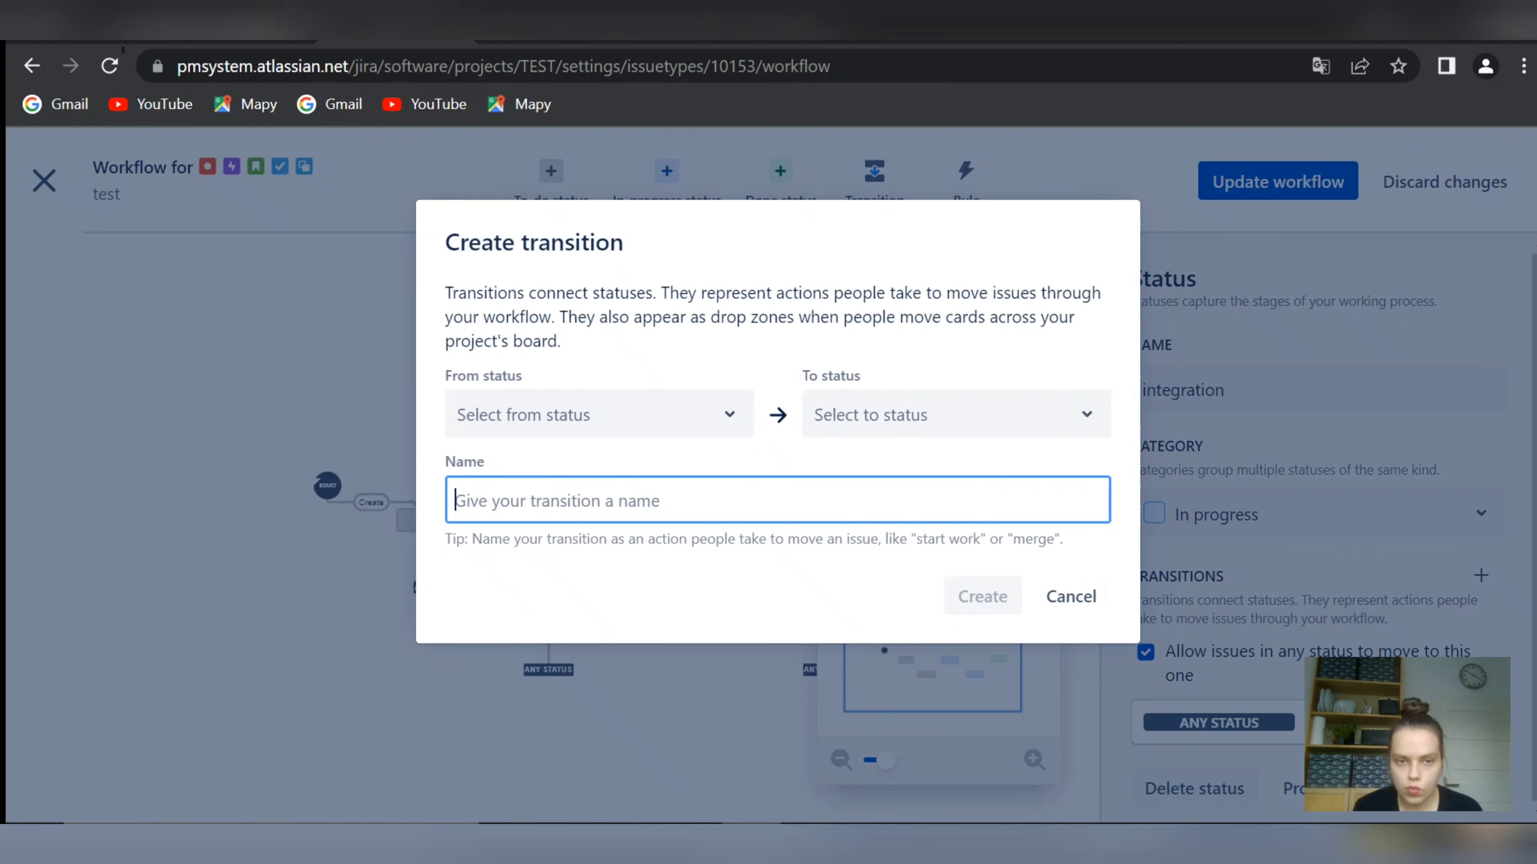
pyautogui.write('ma')
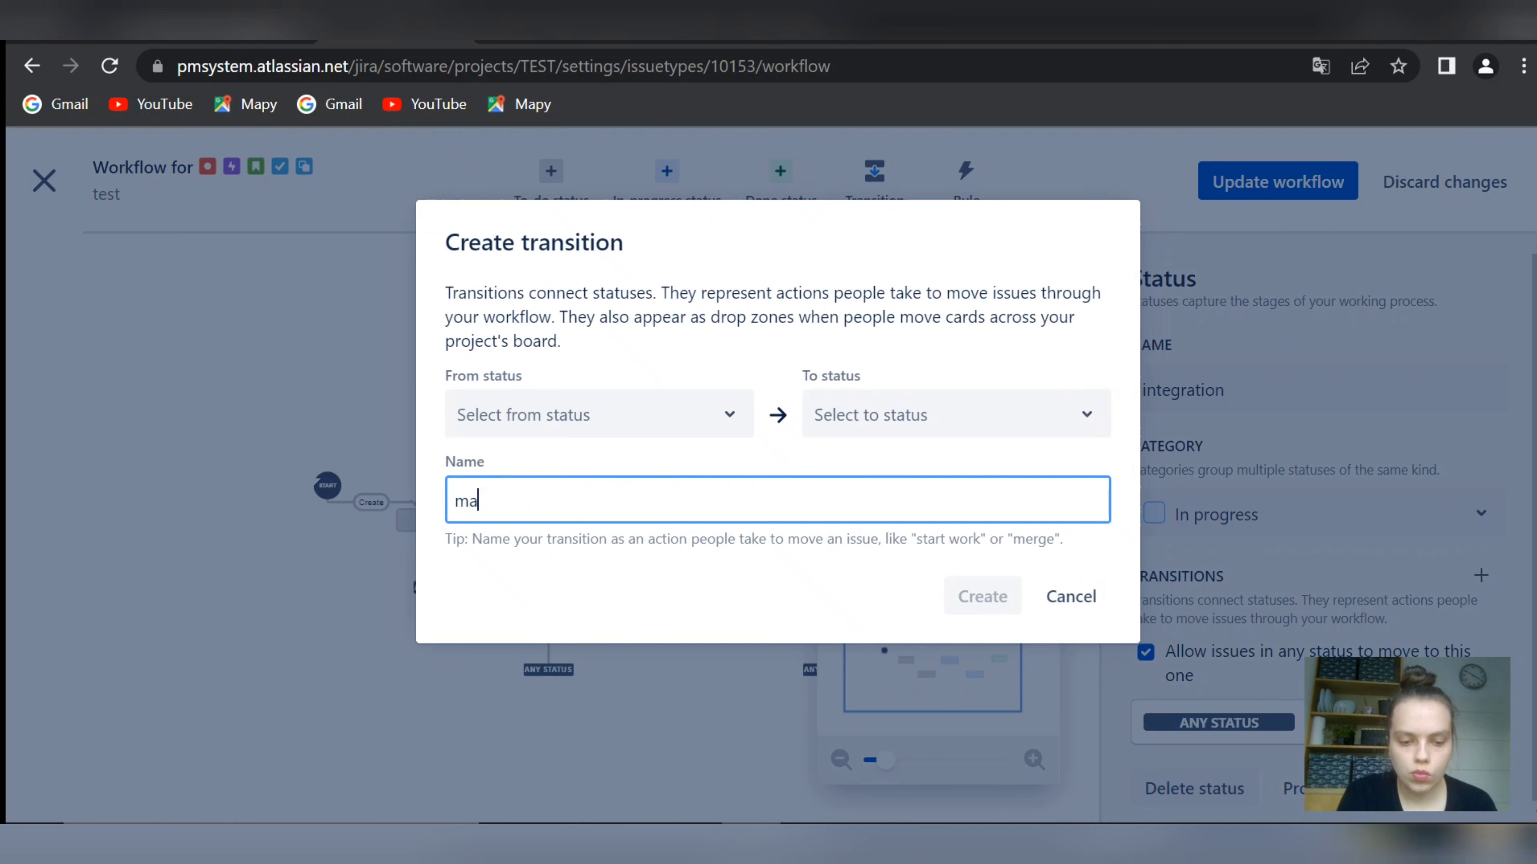
pyautogui.write('e')
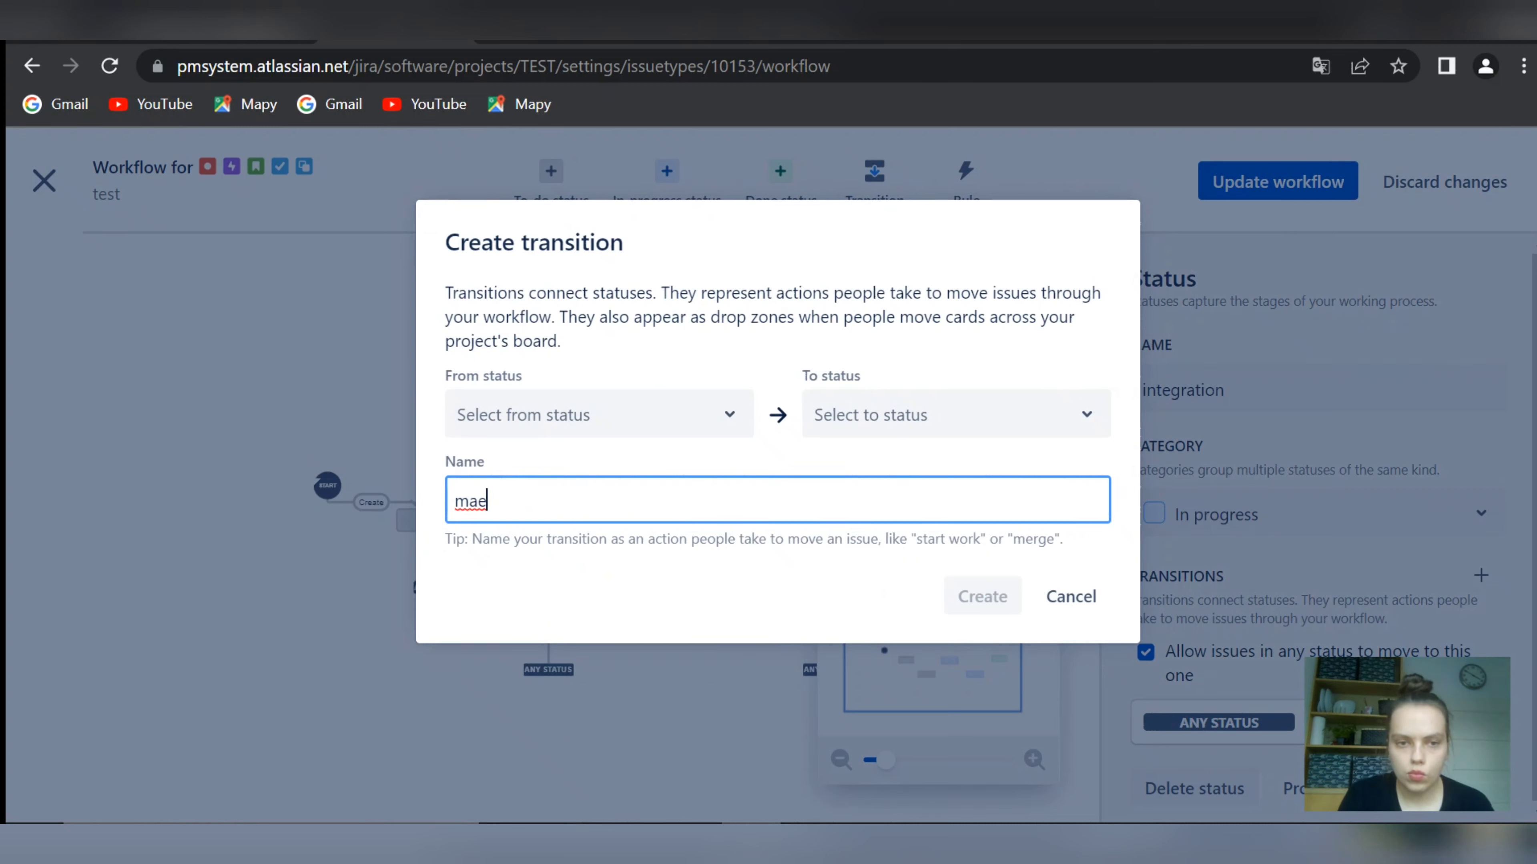
pyautogui.press('BackSpace')
pyautogui.write('de')
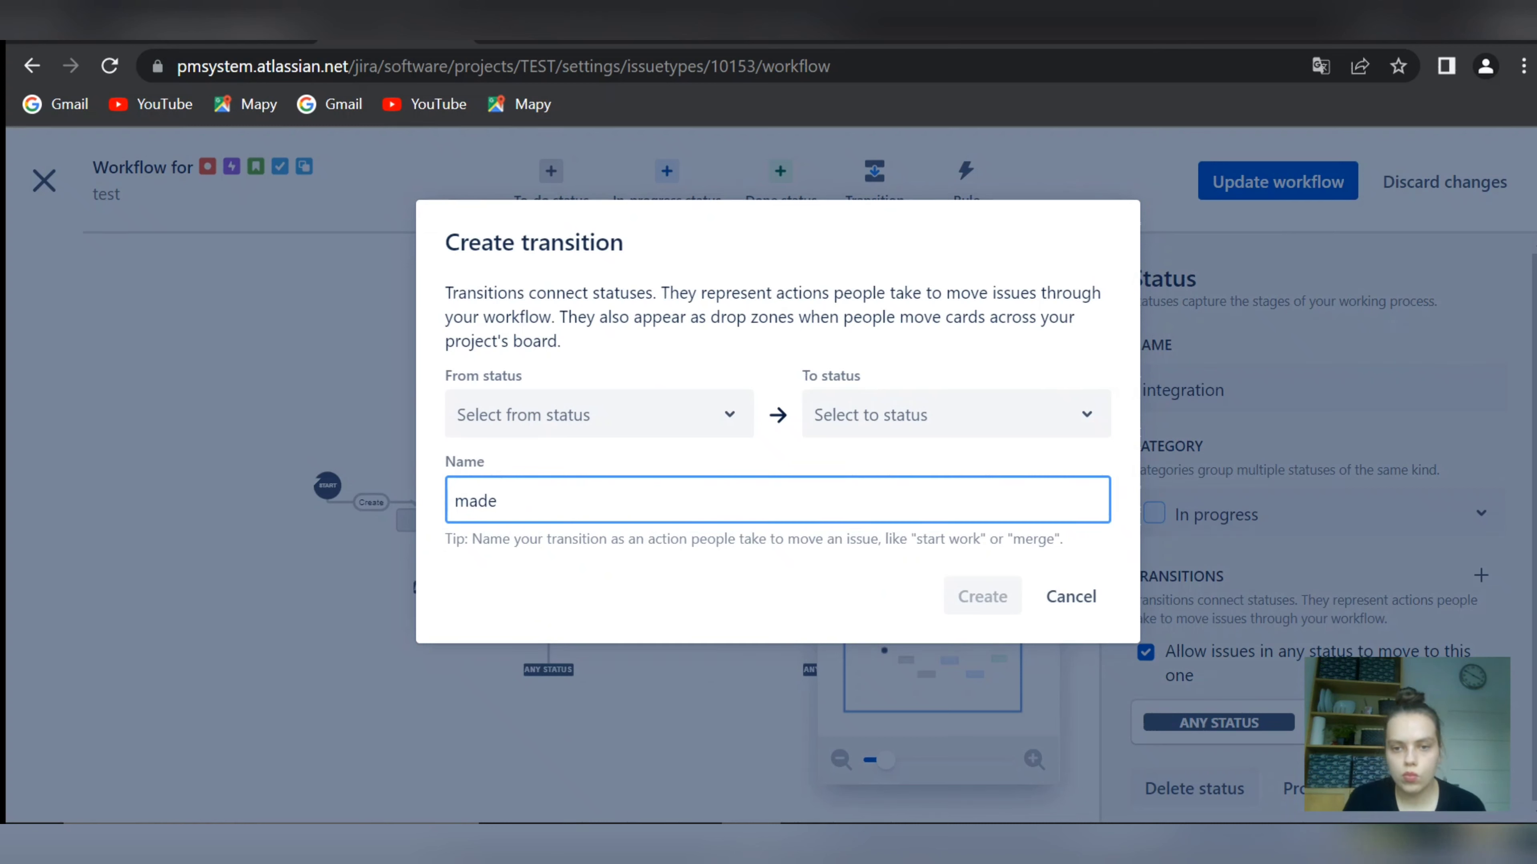
pyautogui.click(599, 415)
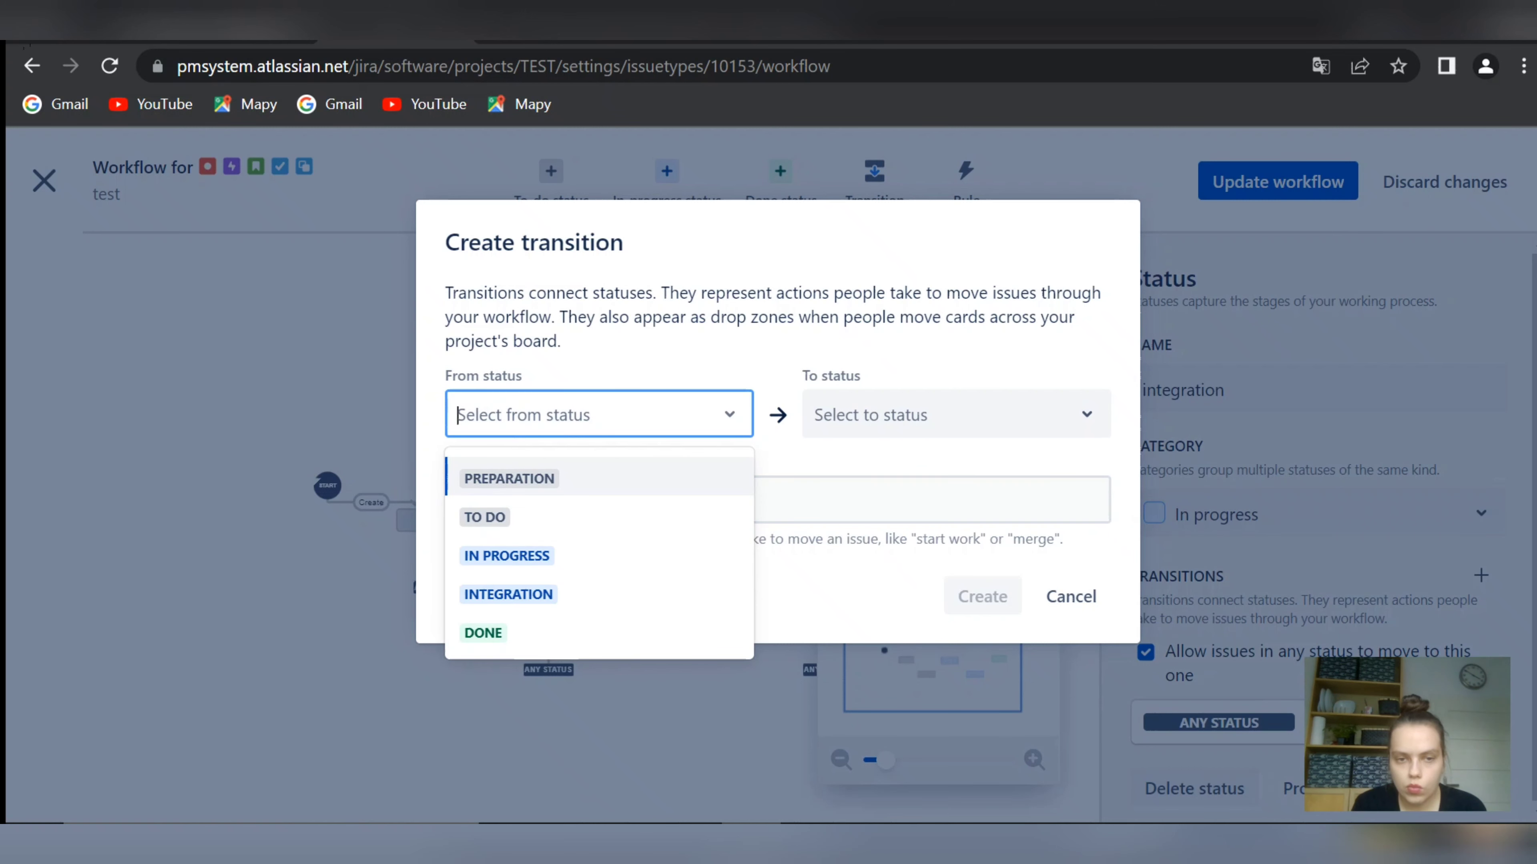
pyautogui.press('Down')
pyautogui.press('Down')
pyautogui.press('Return')
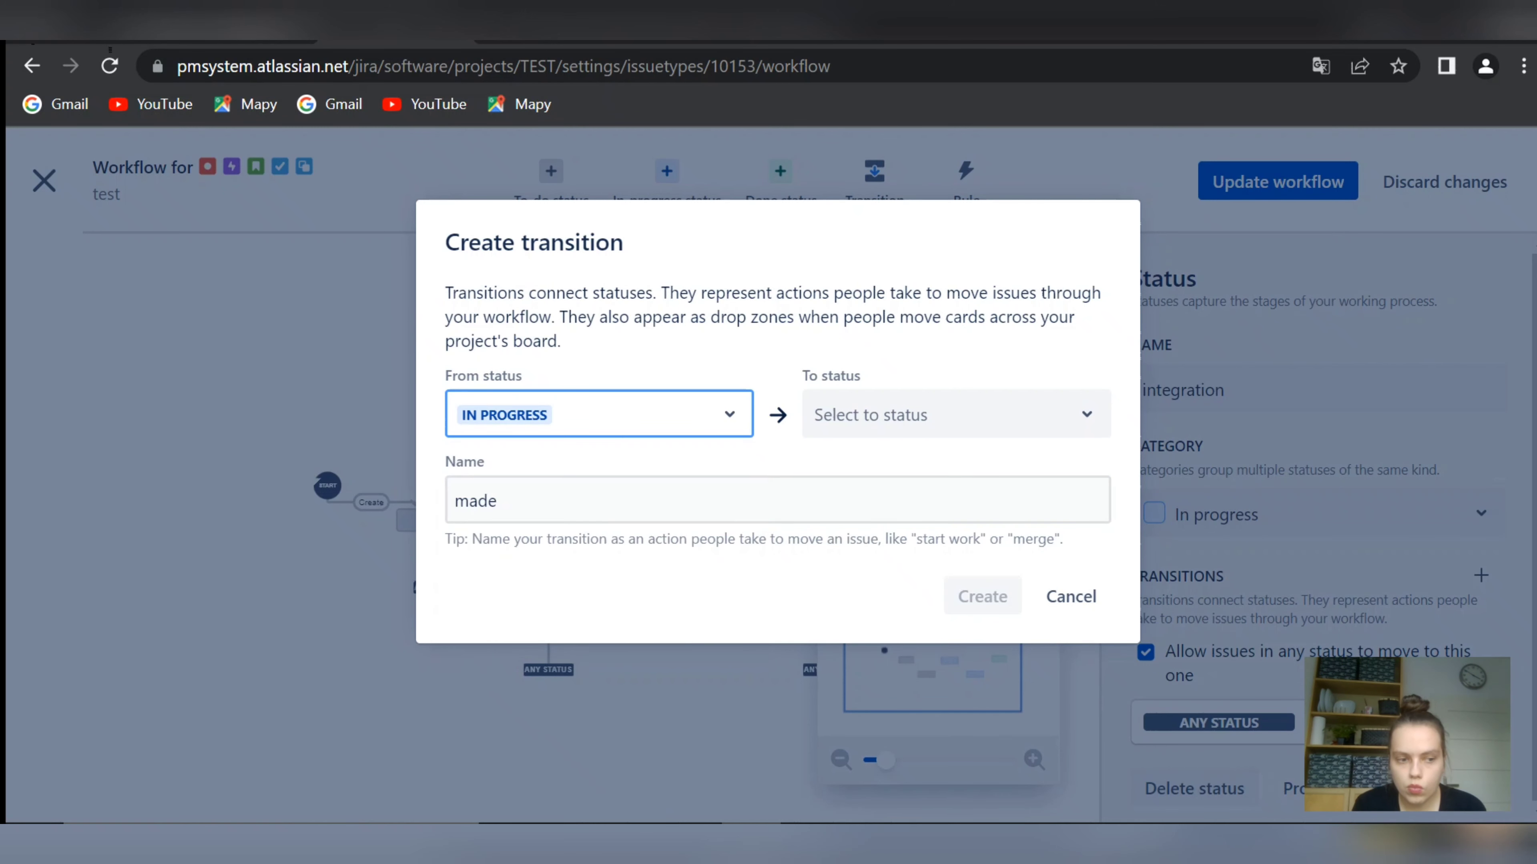
pyautogui.click(956, 415)
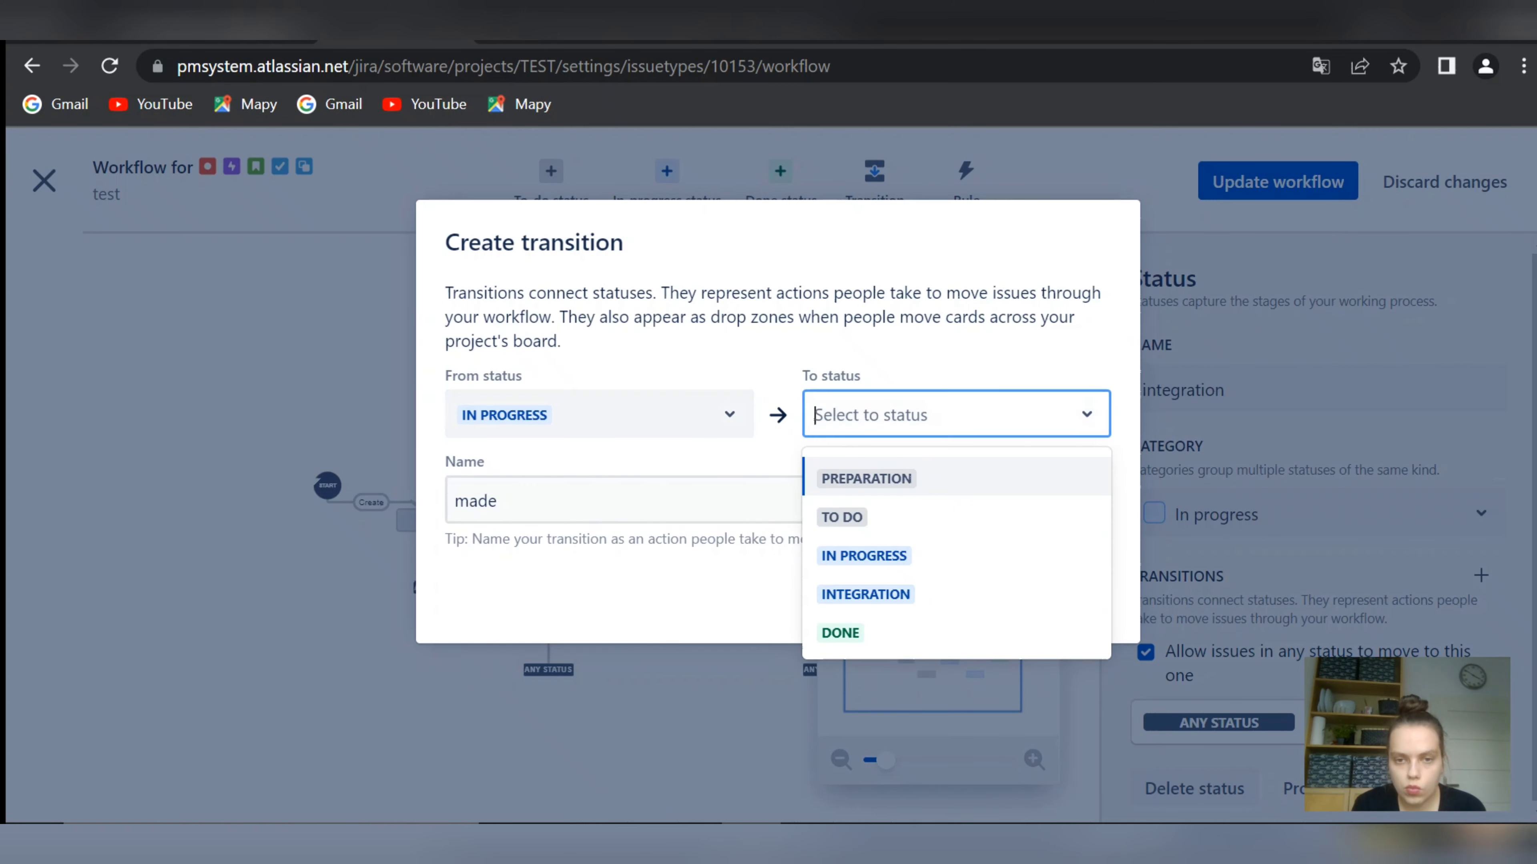
pyautogui.press('Return')
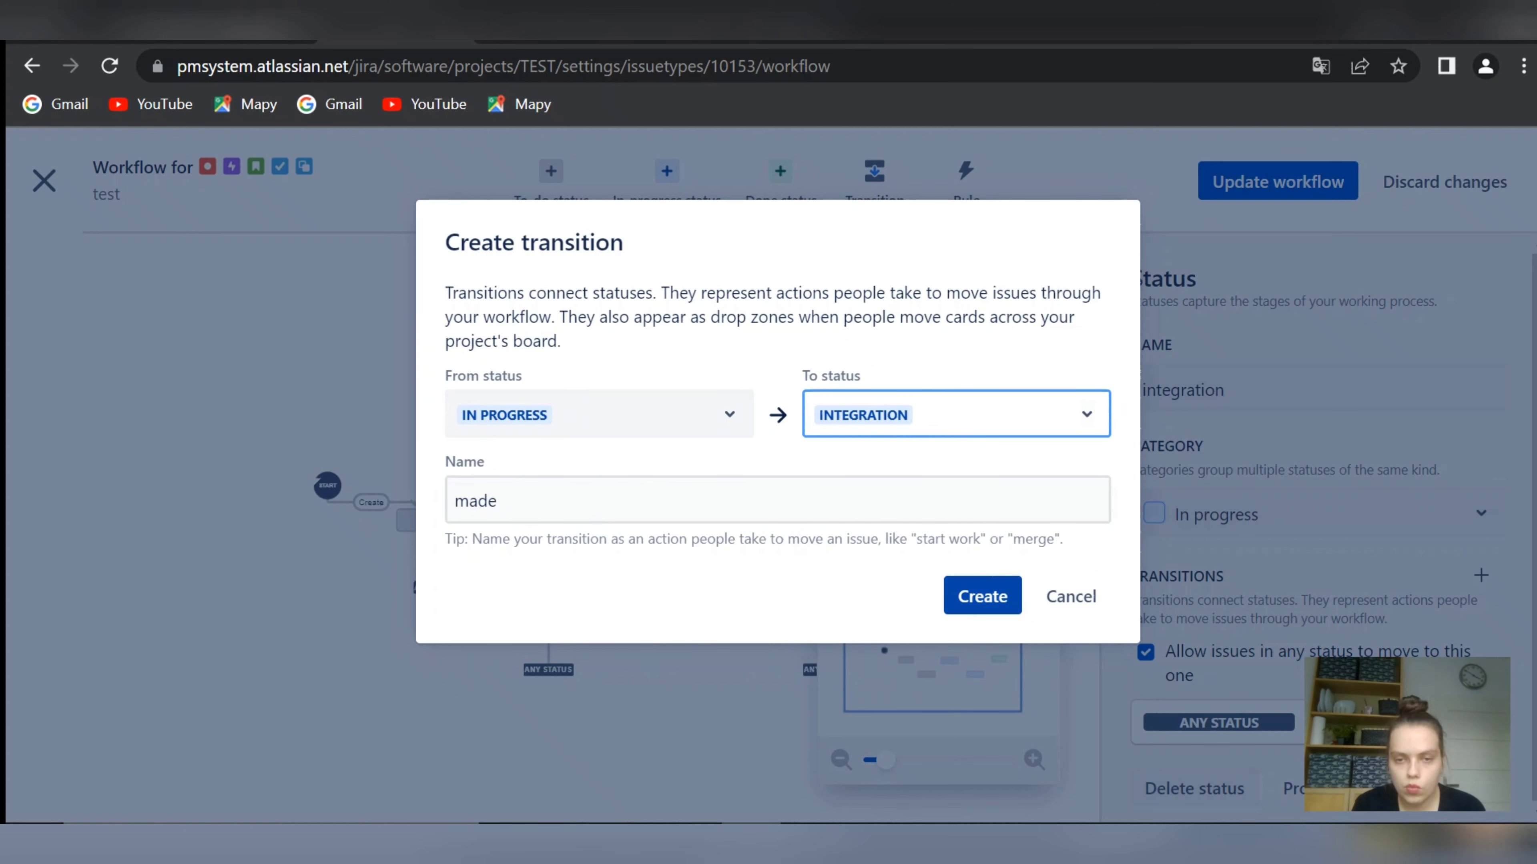
pyautogui.click(982, 596)
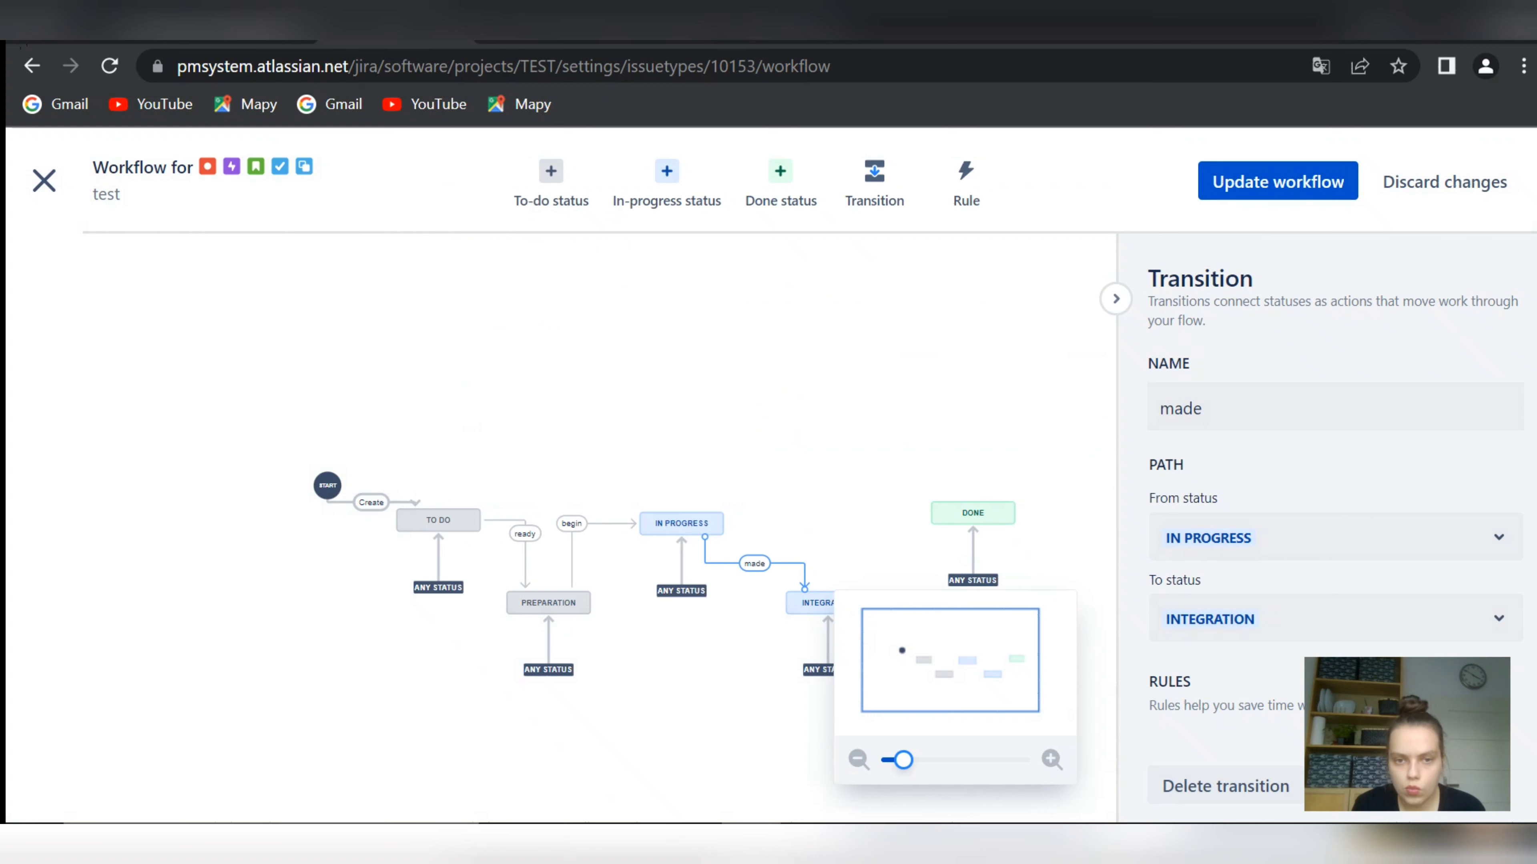
pyautogui.moveTo(704, 537); pyautogui.dragTo(725, 524)
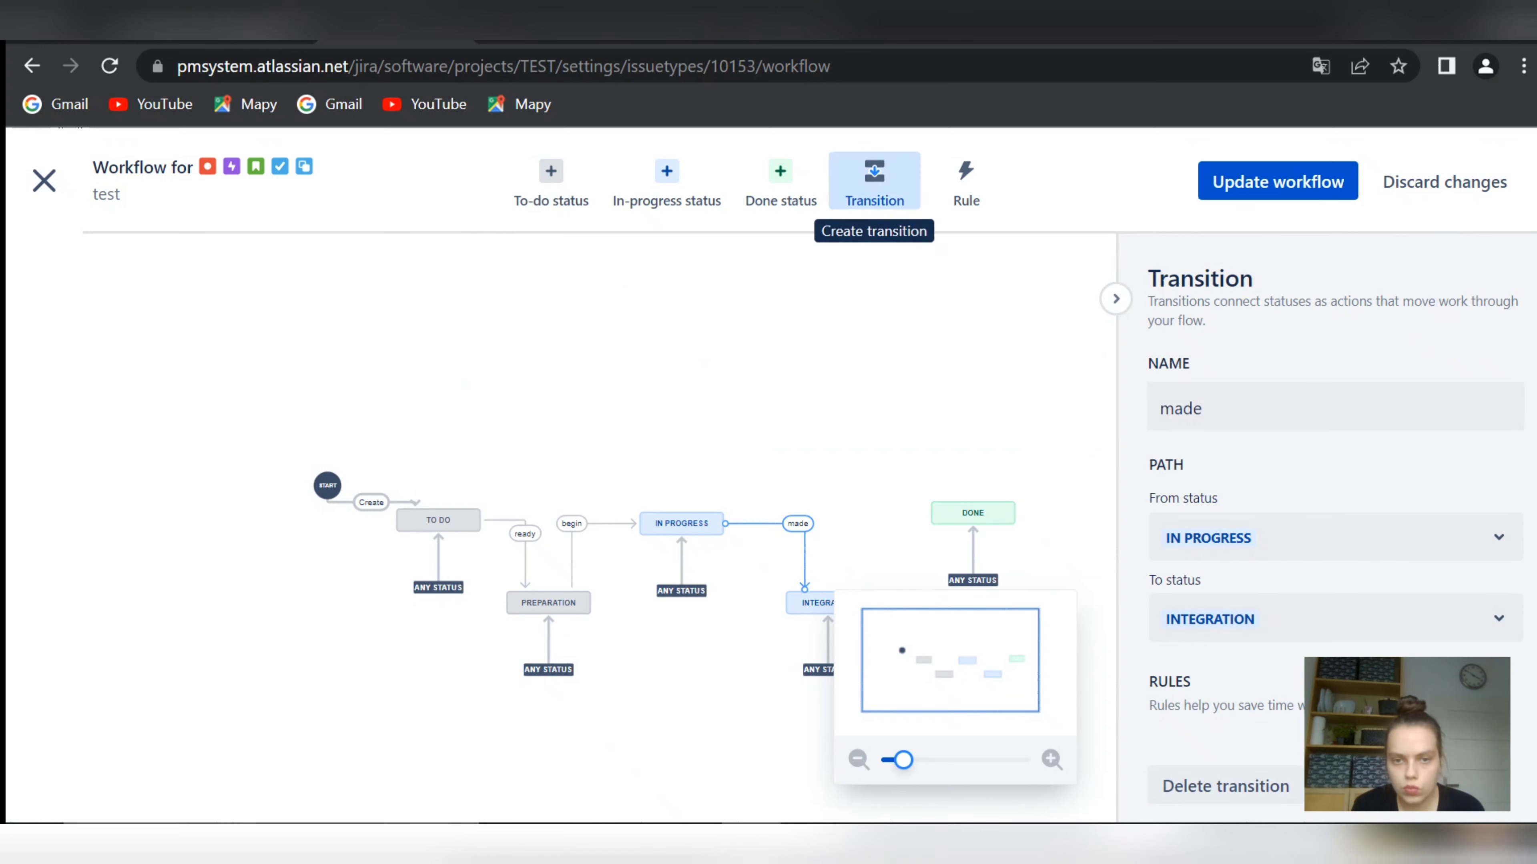
# Create a transition named "ready to use" from the Integration status to the Done status
pyautogui.click(874, 176)
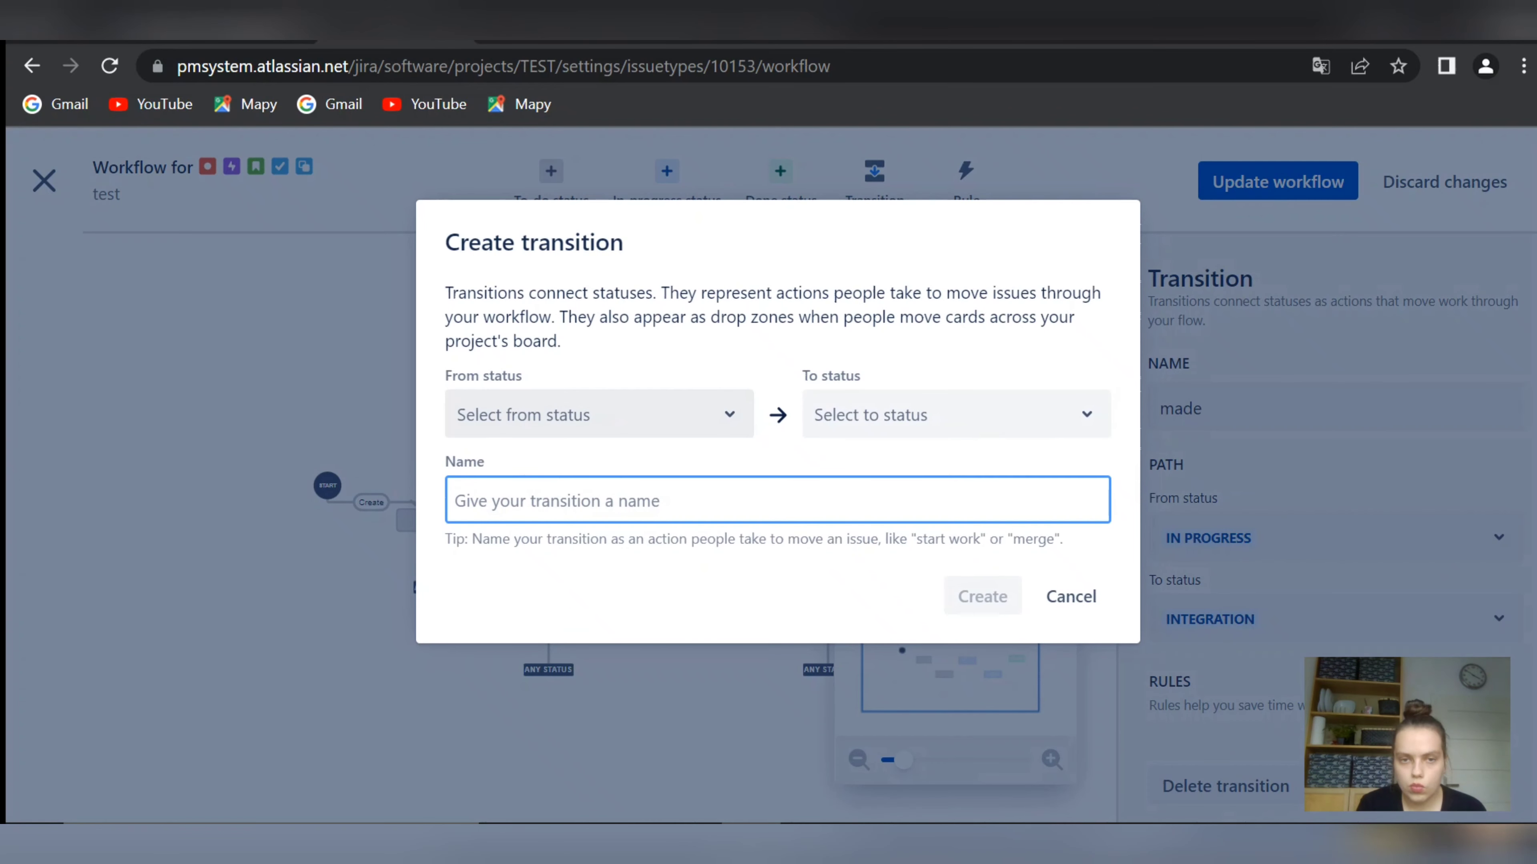
pyautogui.click(599, 414)
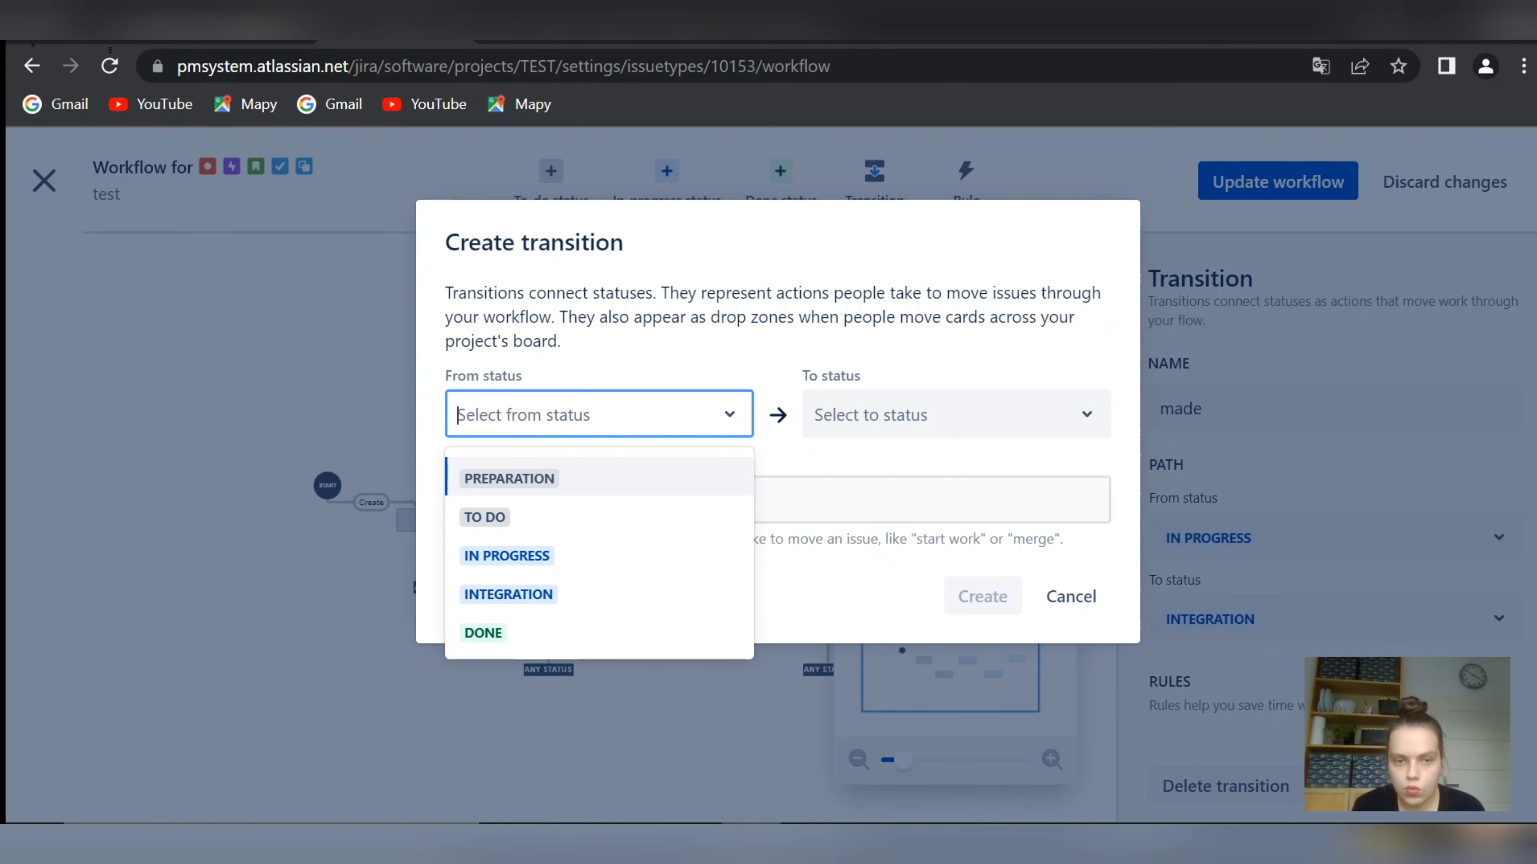
pyautogui.press('Down')
pyautogui.press('Down')
pyautogui.press('Down')
pyautogui.press('Return')
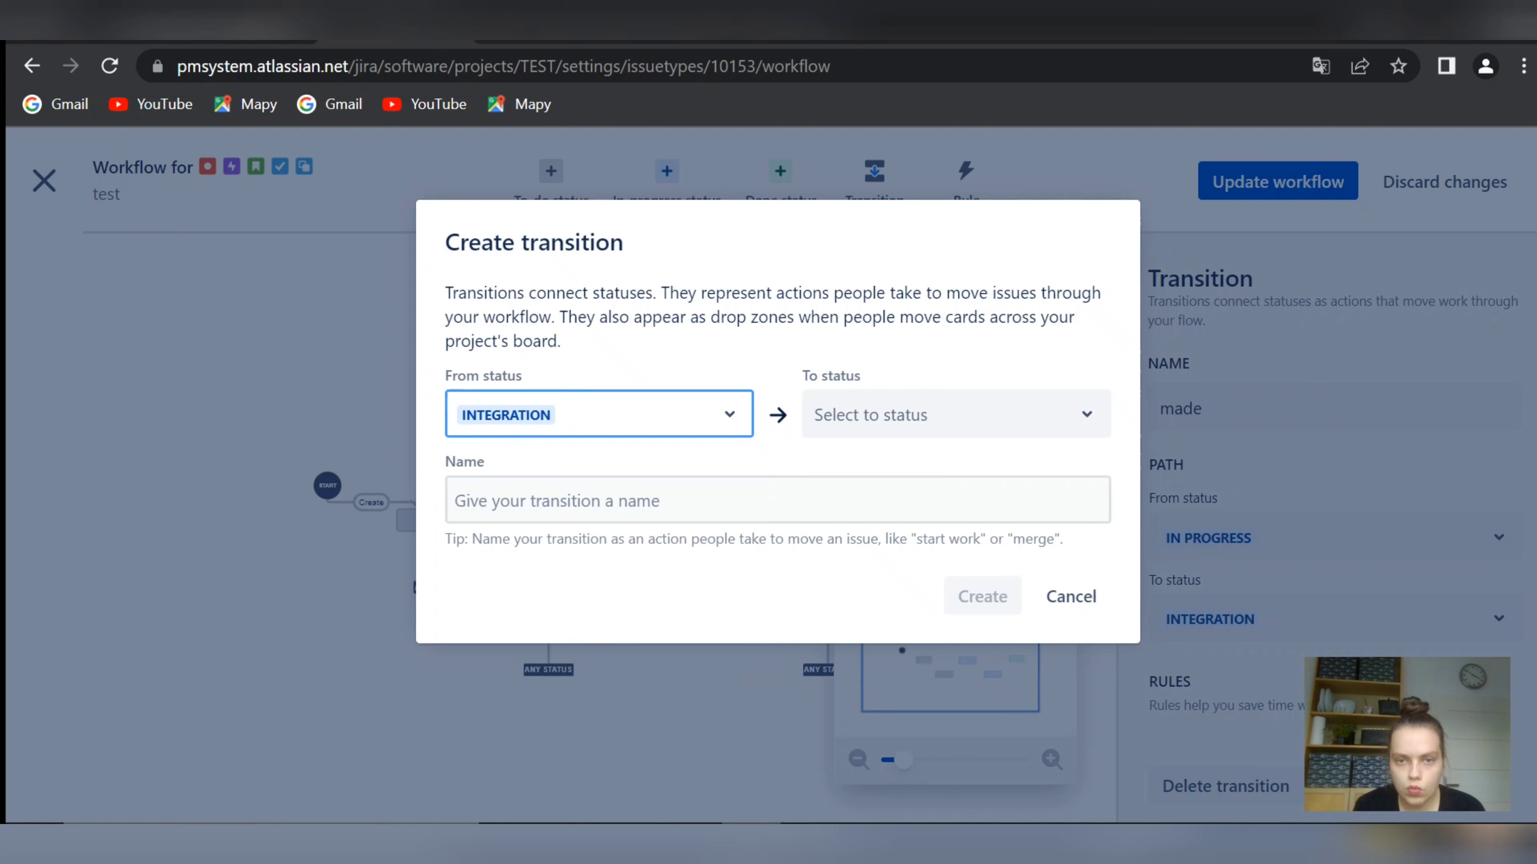
pyautogui.press('Tab')
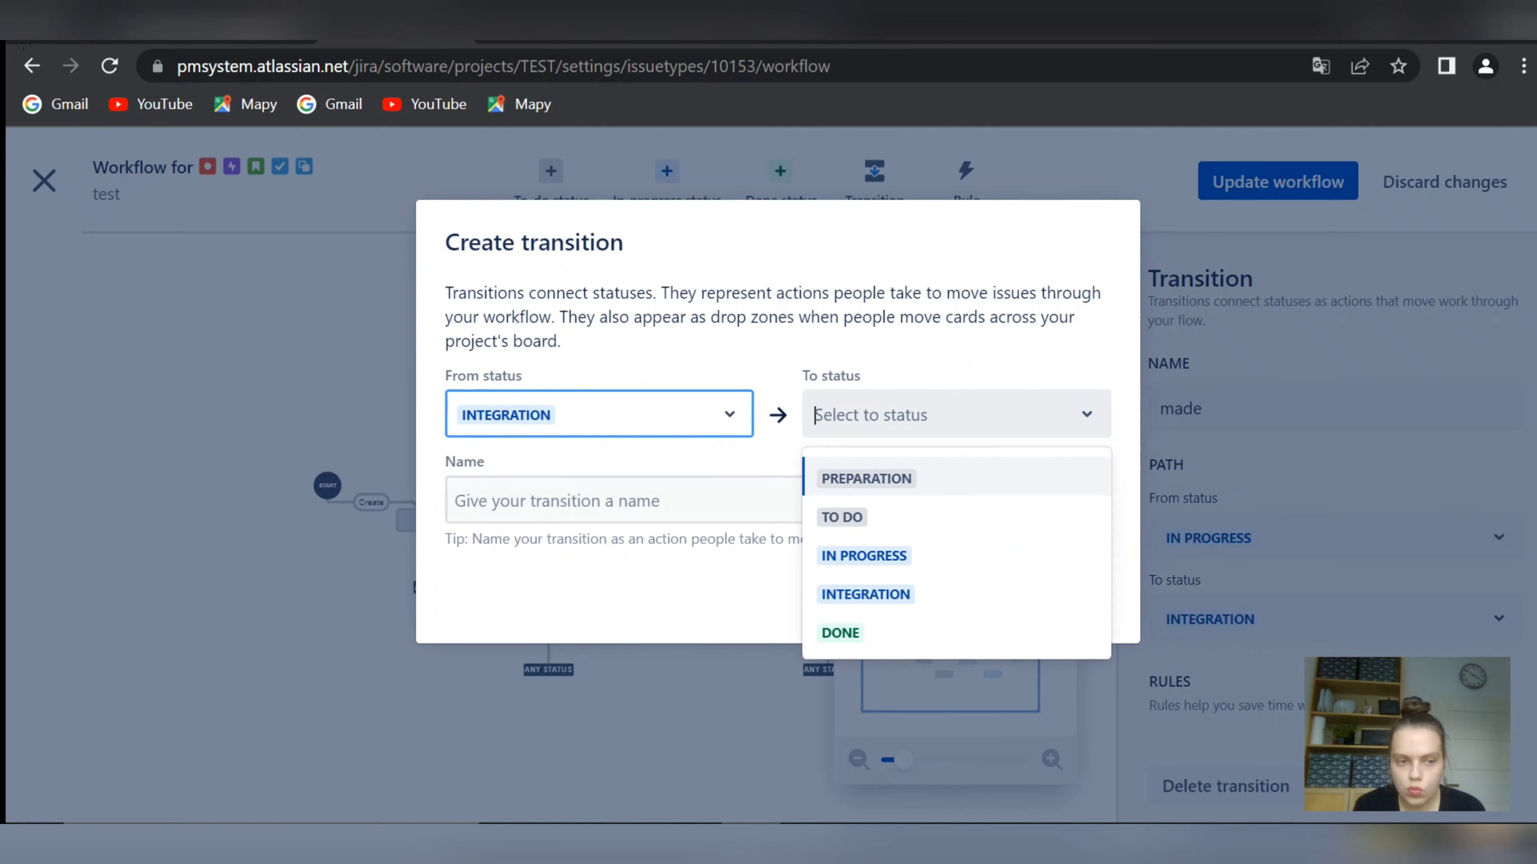
pyautogui.press('Down')
pyautogui.press('Down')
pyautogui.press('Down')
pyautogui.press('Down')
pyautogui.press('Return')
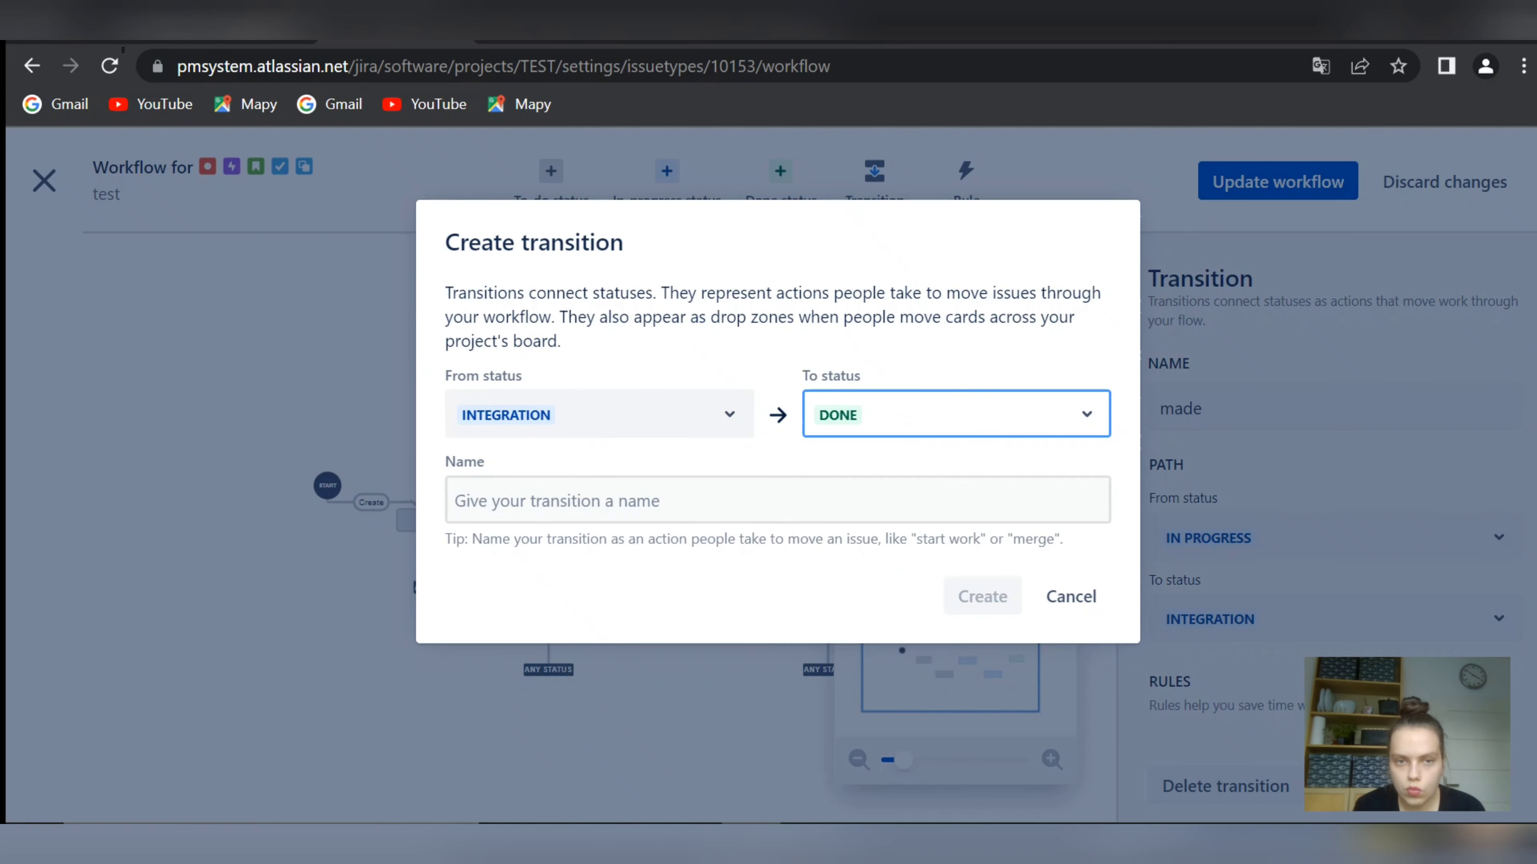
pyautogui.press('Tab')
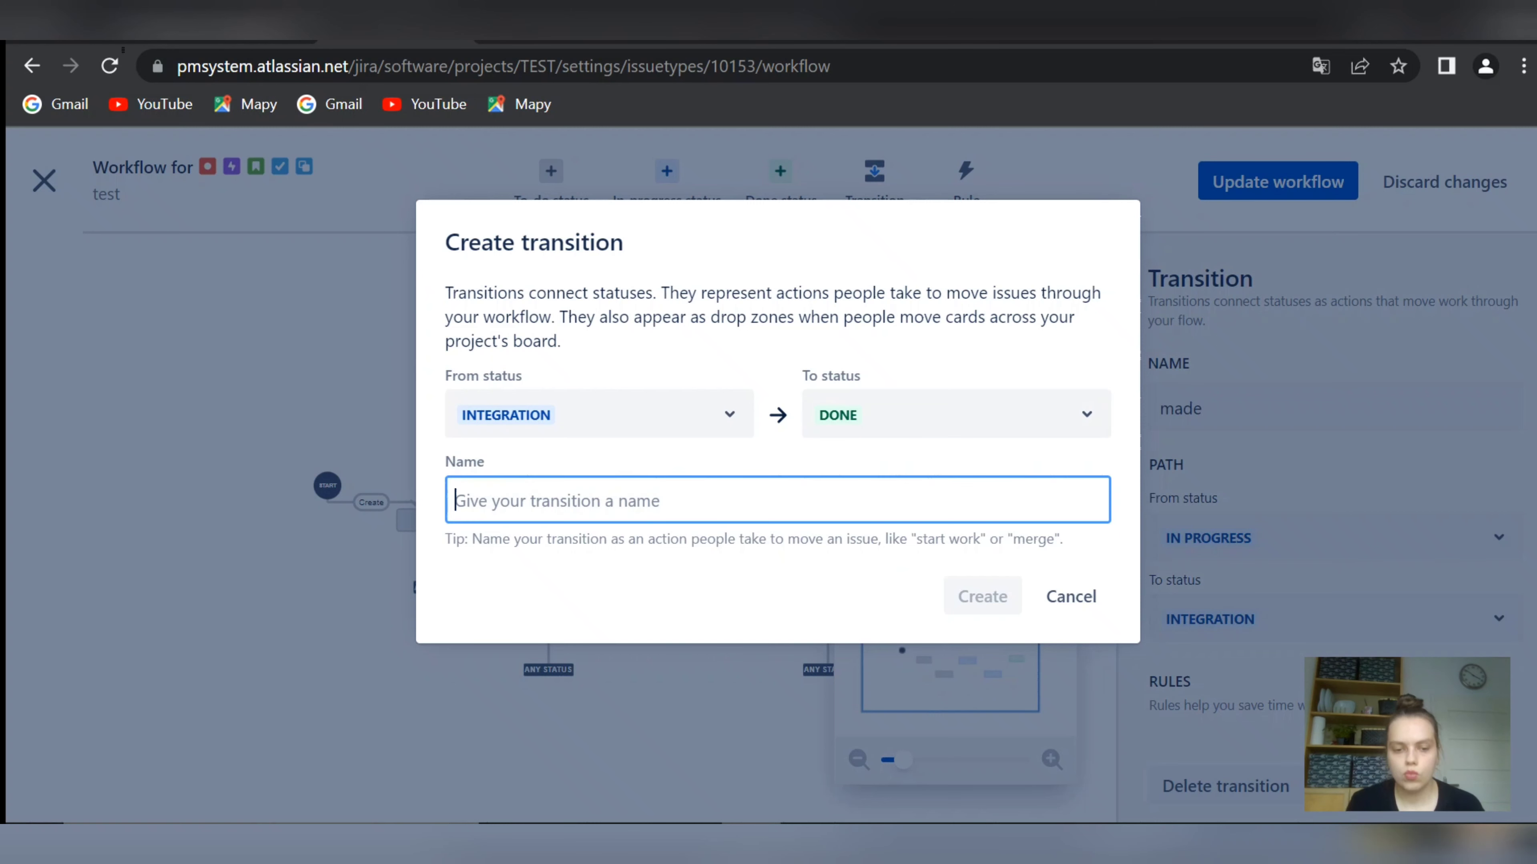
pyautogui.write('rea')
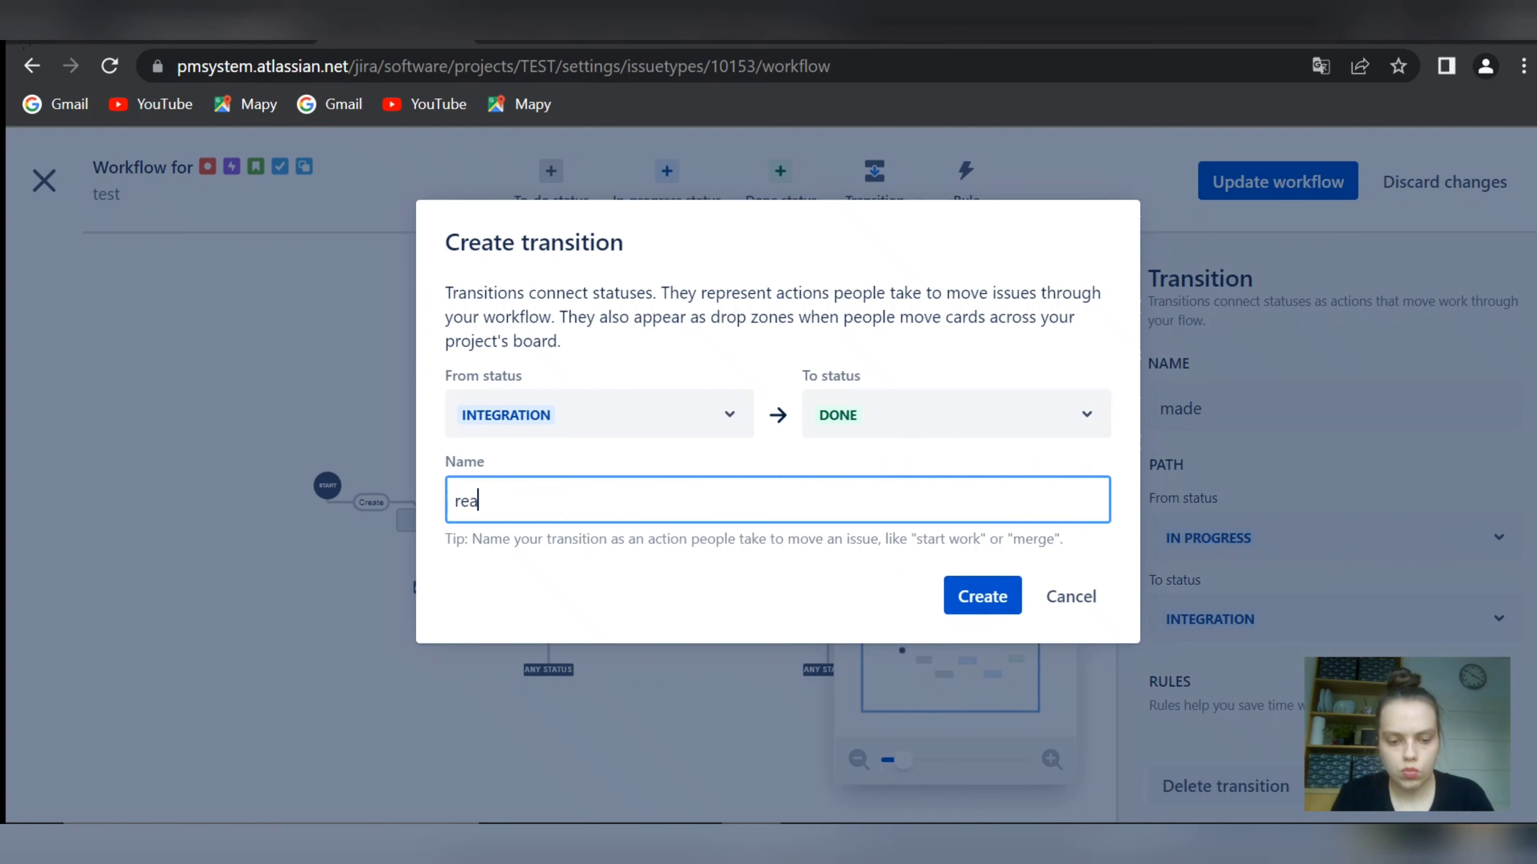
pyautogui.write('dy to ')
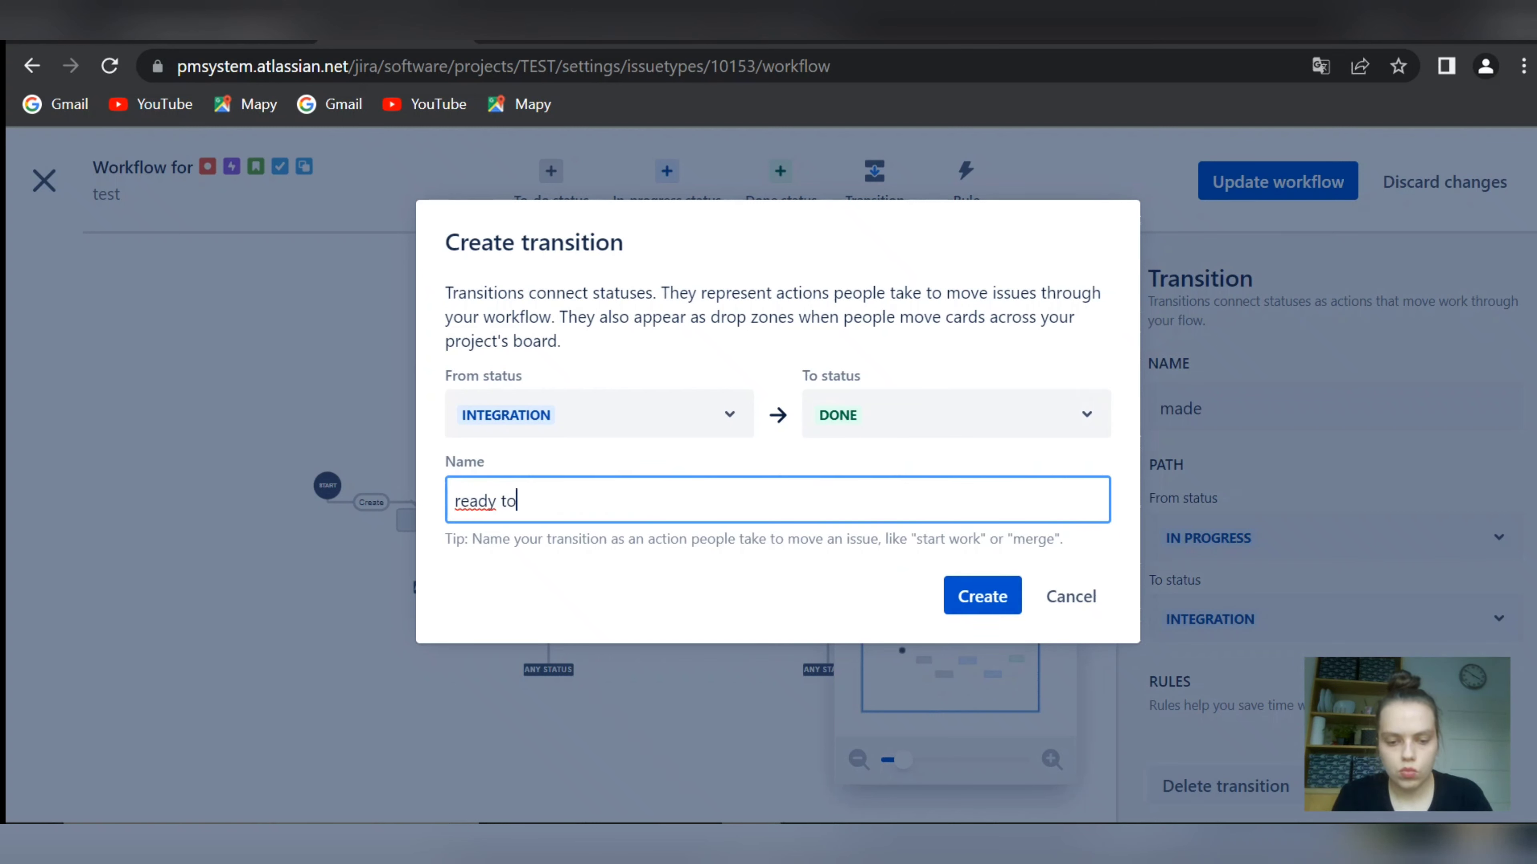
pyautogui.write('use')
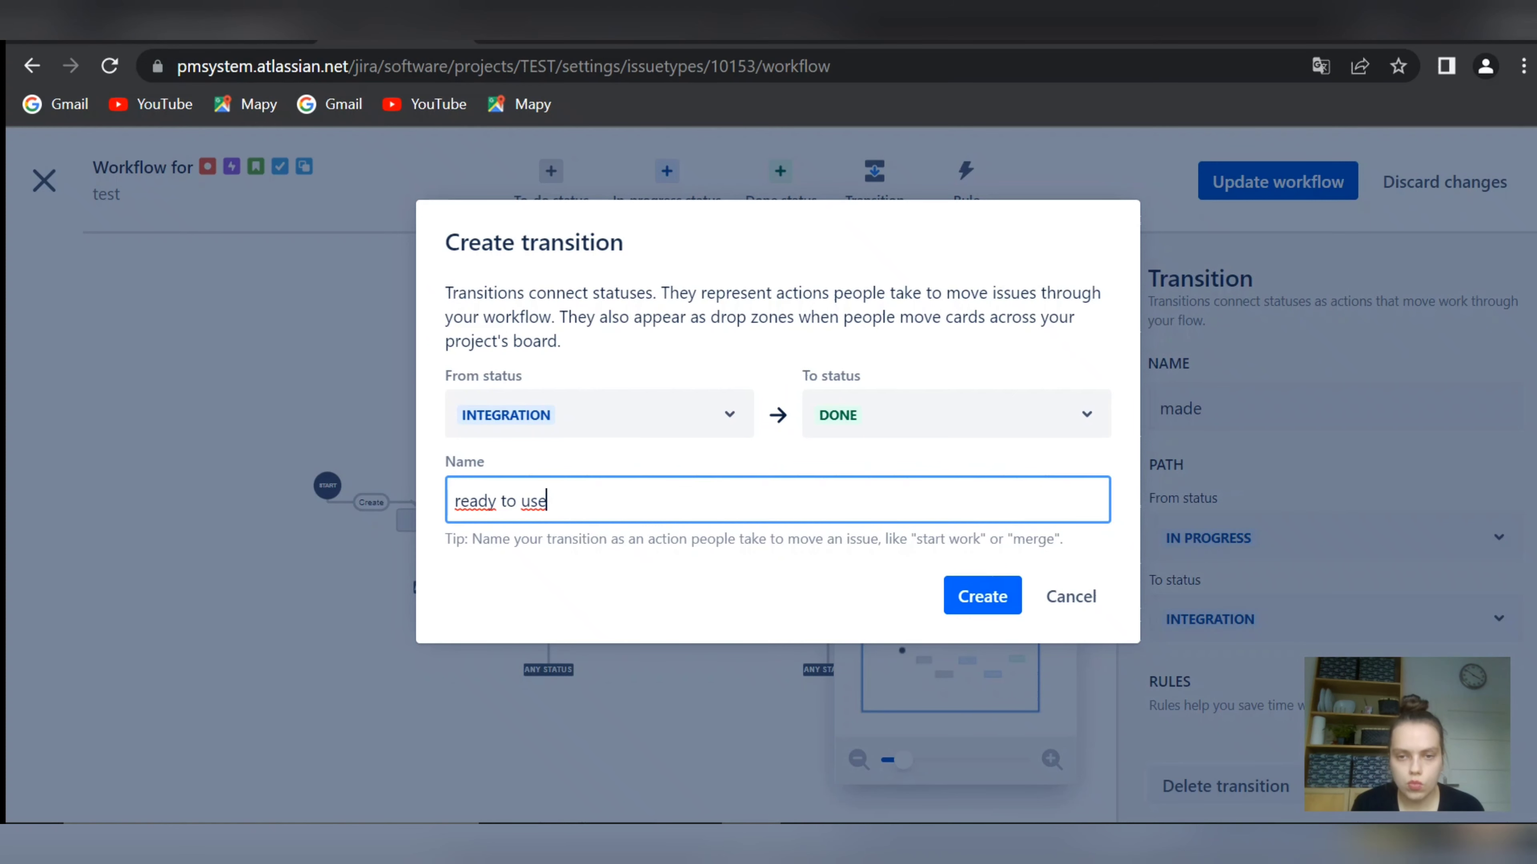
pyautogui.press('Return')
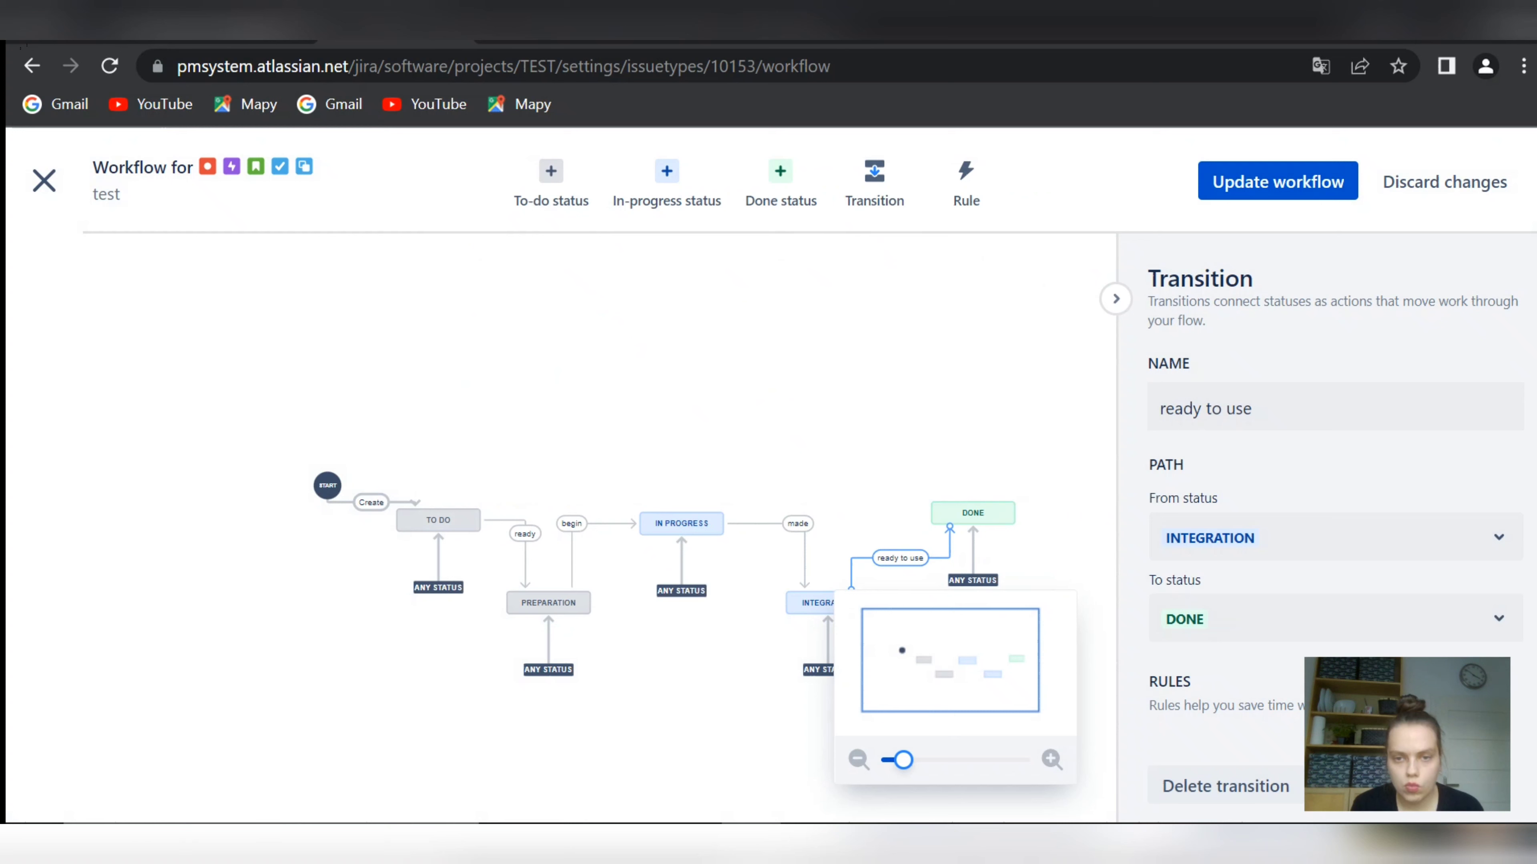
# Update the workflow for the Bug, Epic, Story, Subtask and Task issue types, and close the workflow editor
pyautogui.click(1116, 299)
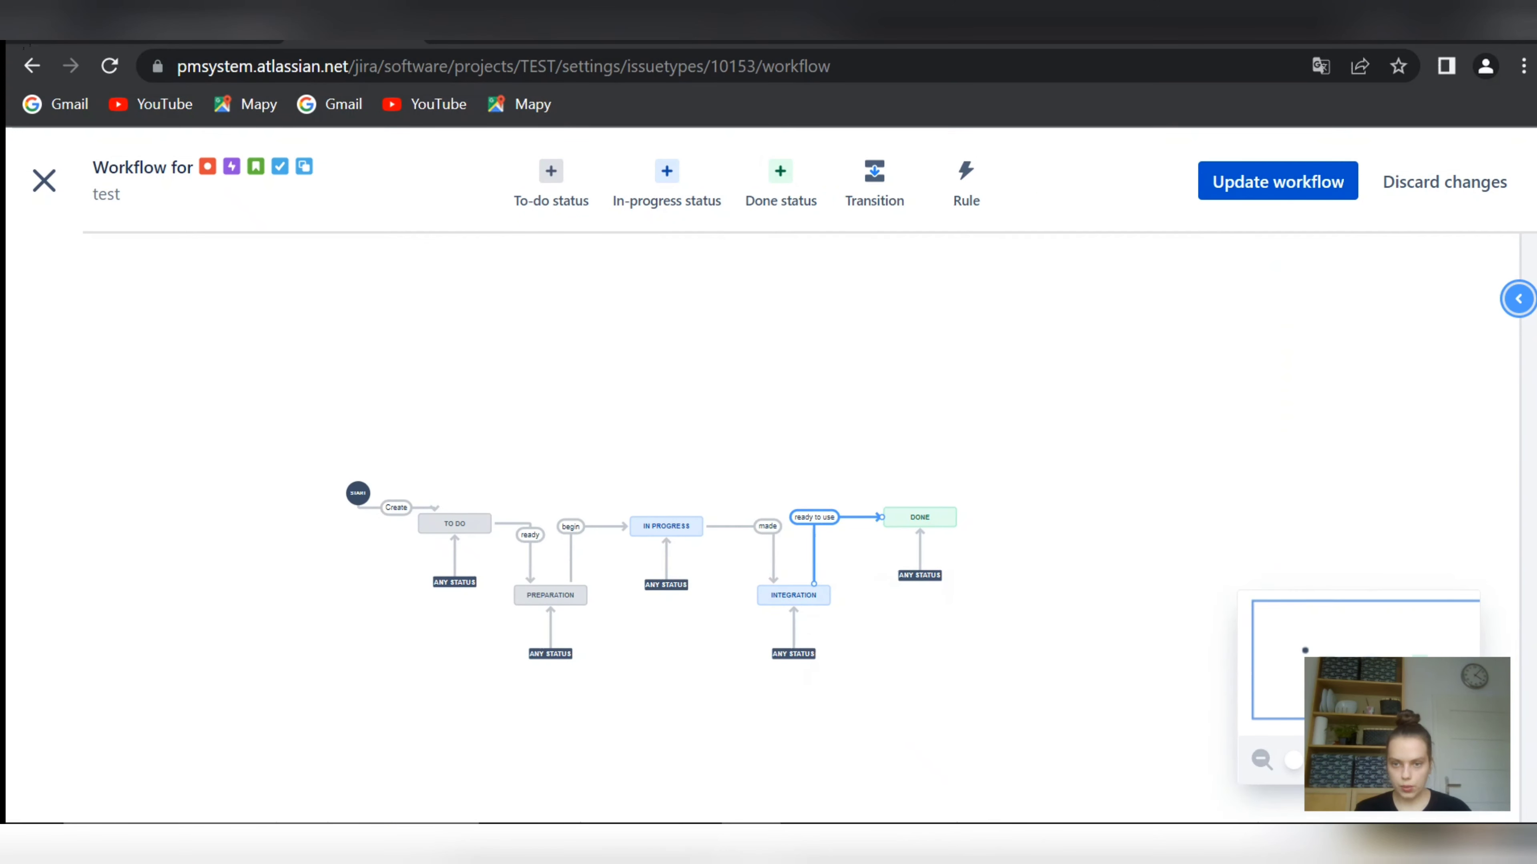
pyautogui.moveTo(1292, 759); pyautogui.dragTo(1331, 759)
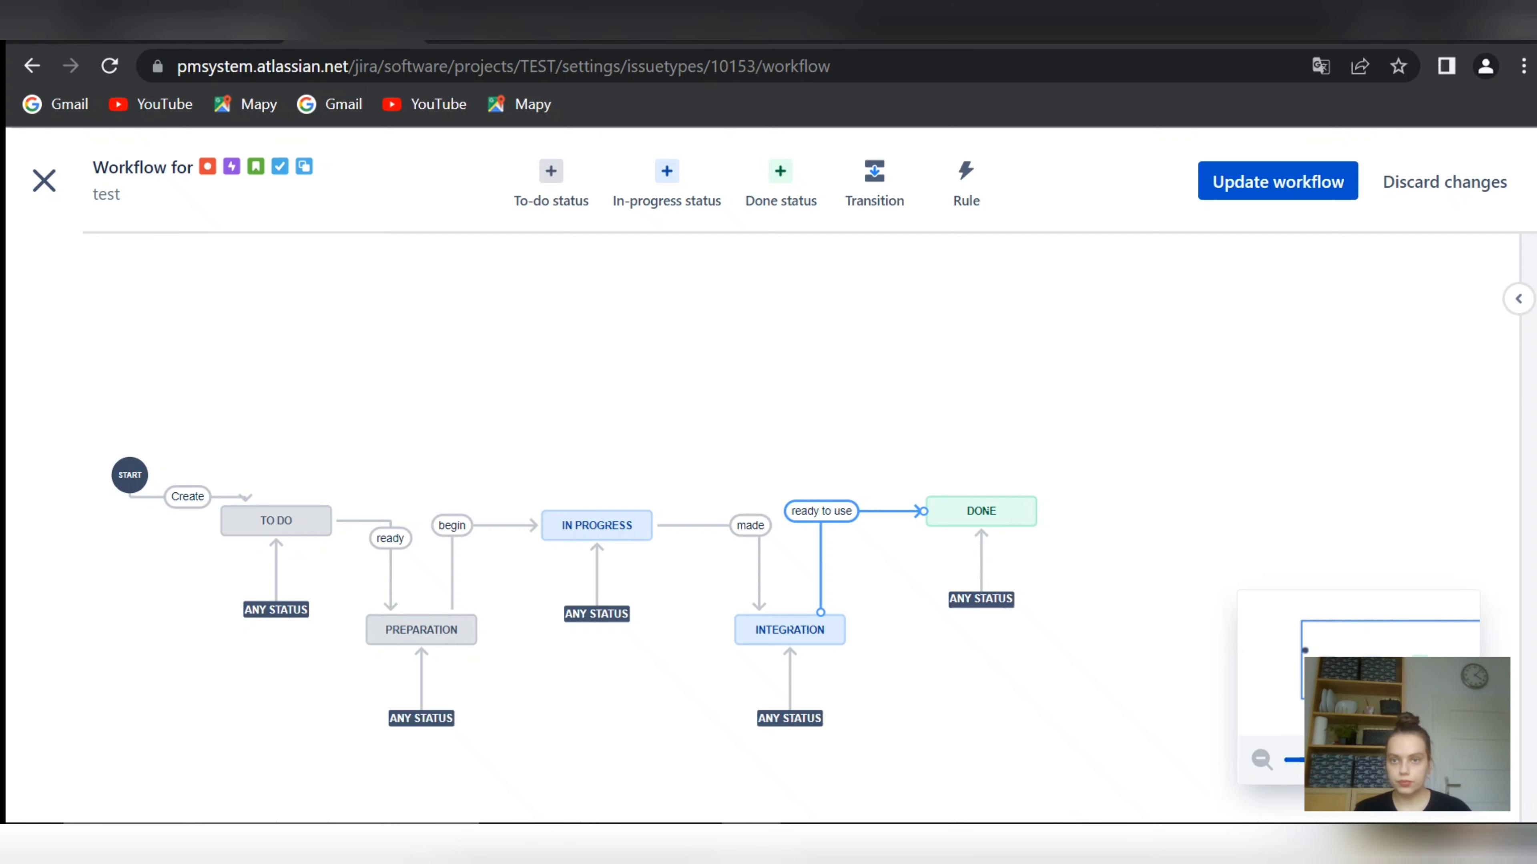
pyautogui.click(1278, 182)
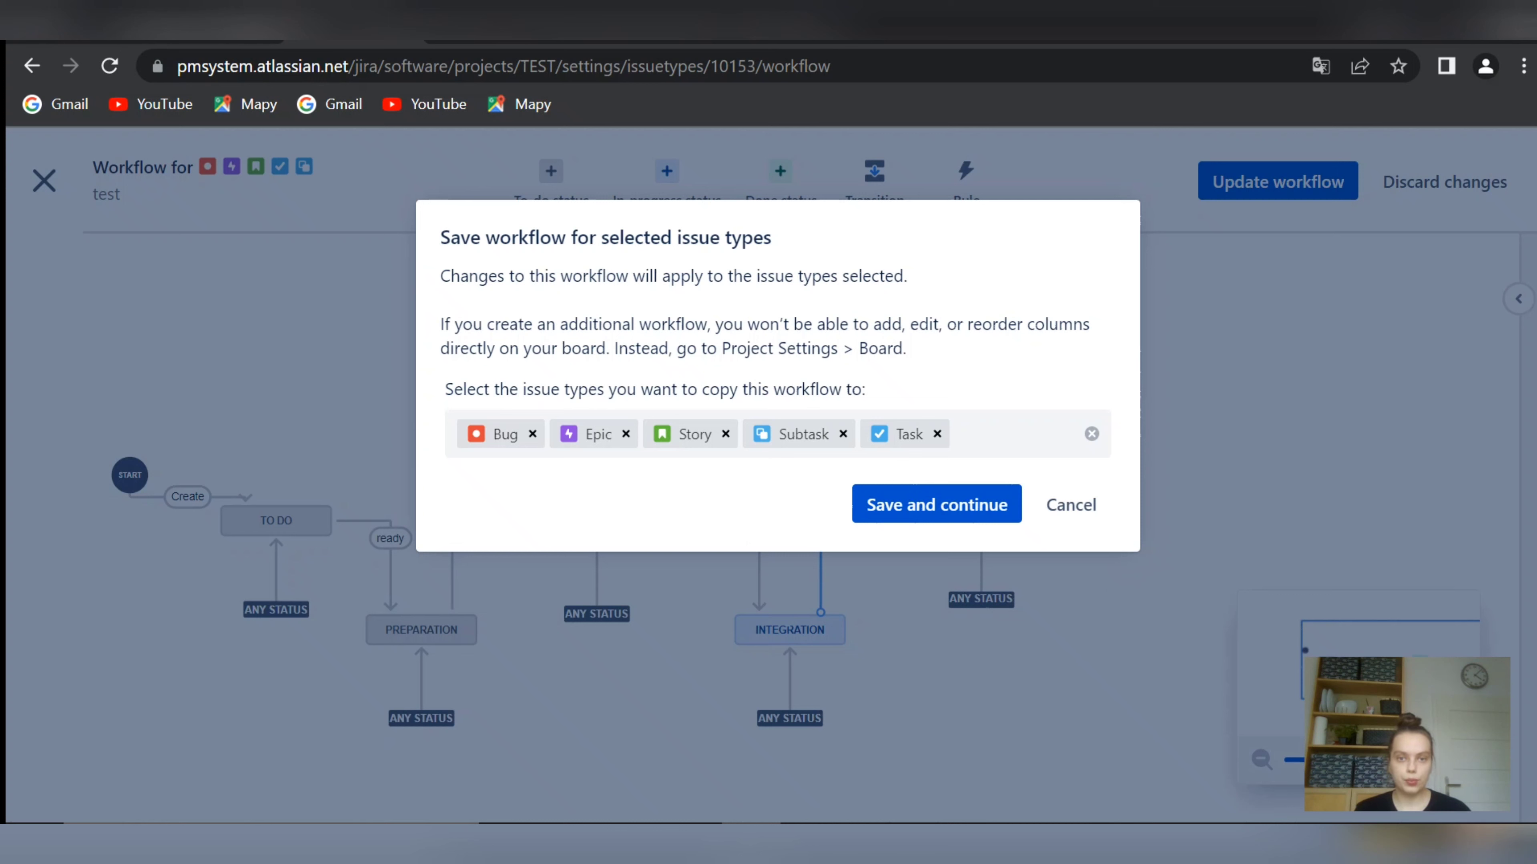
pyautogui.click(936, 504)
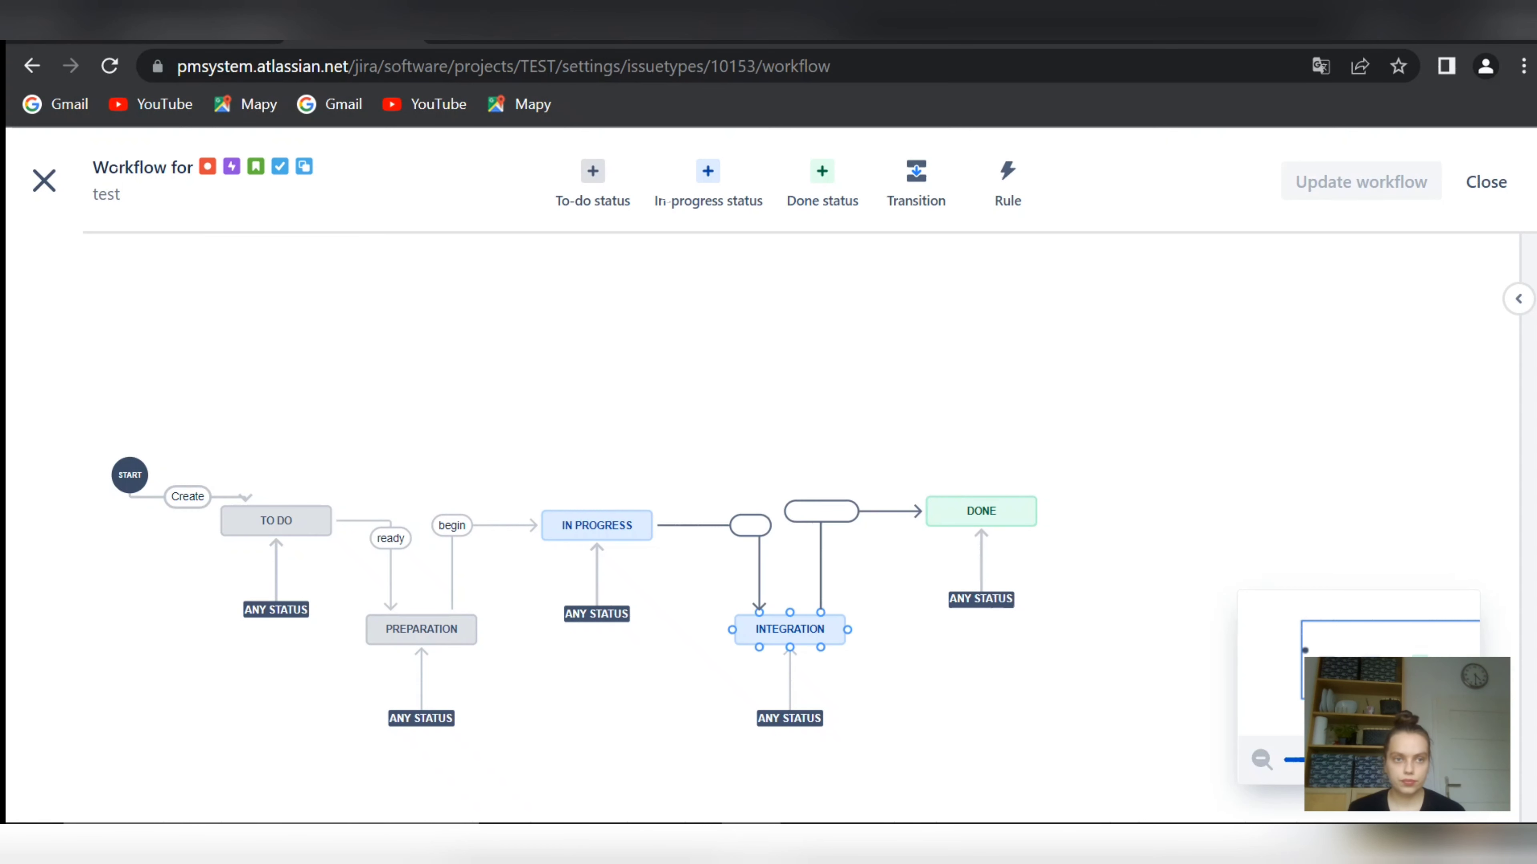
pyautogui.click(44, 180)
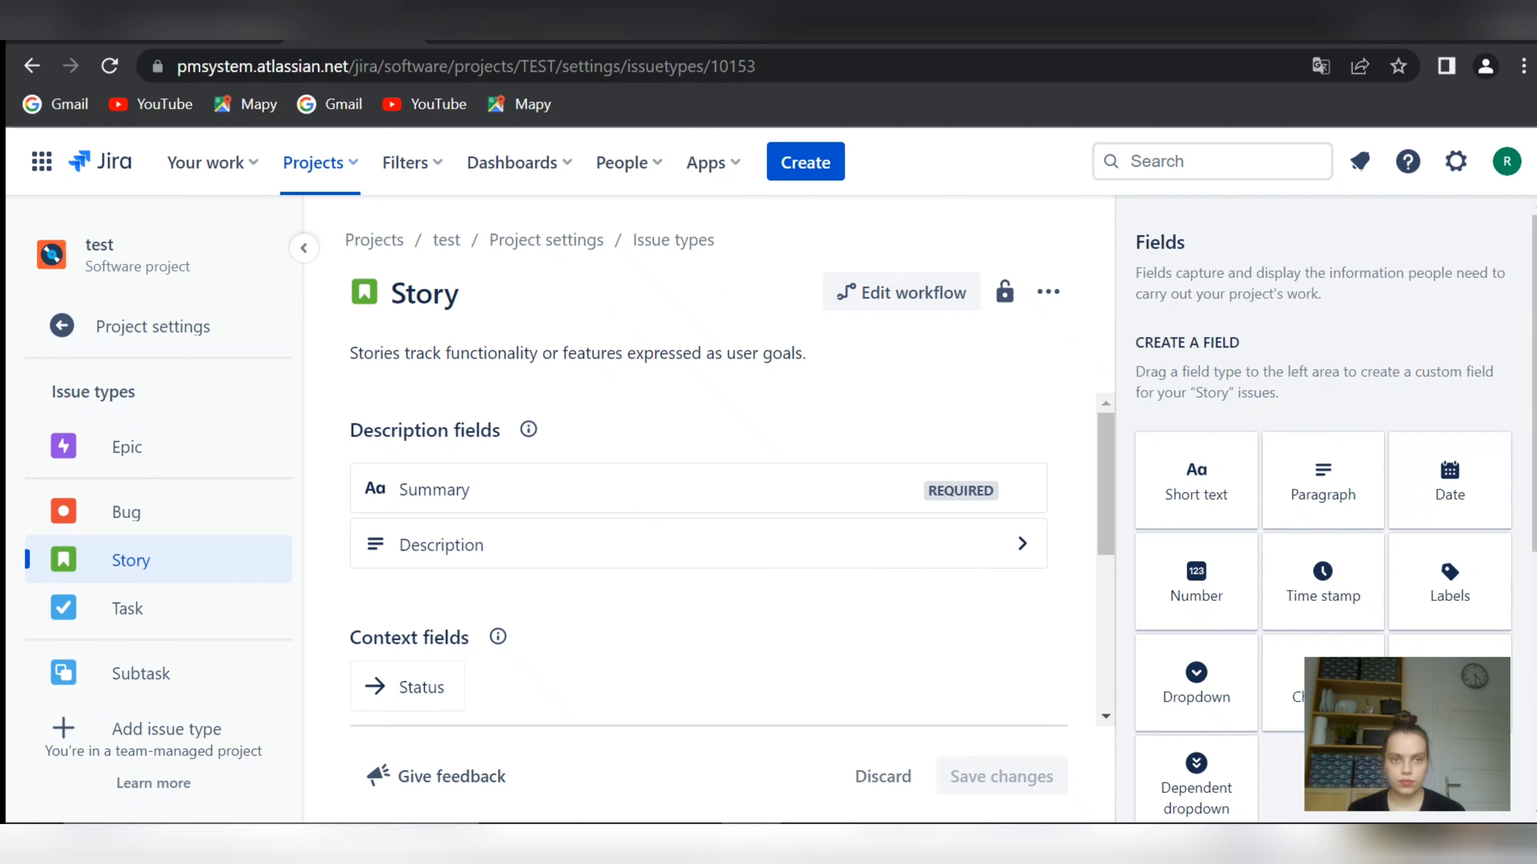
# Switch to the project (PROJ) and open the custom fields page in Jira's issue settings
pyautogui.click(319, 162)
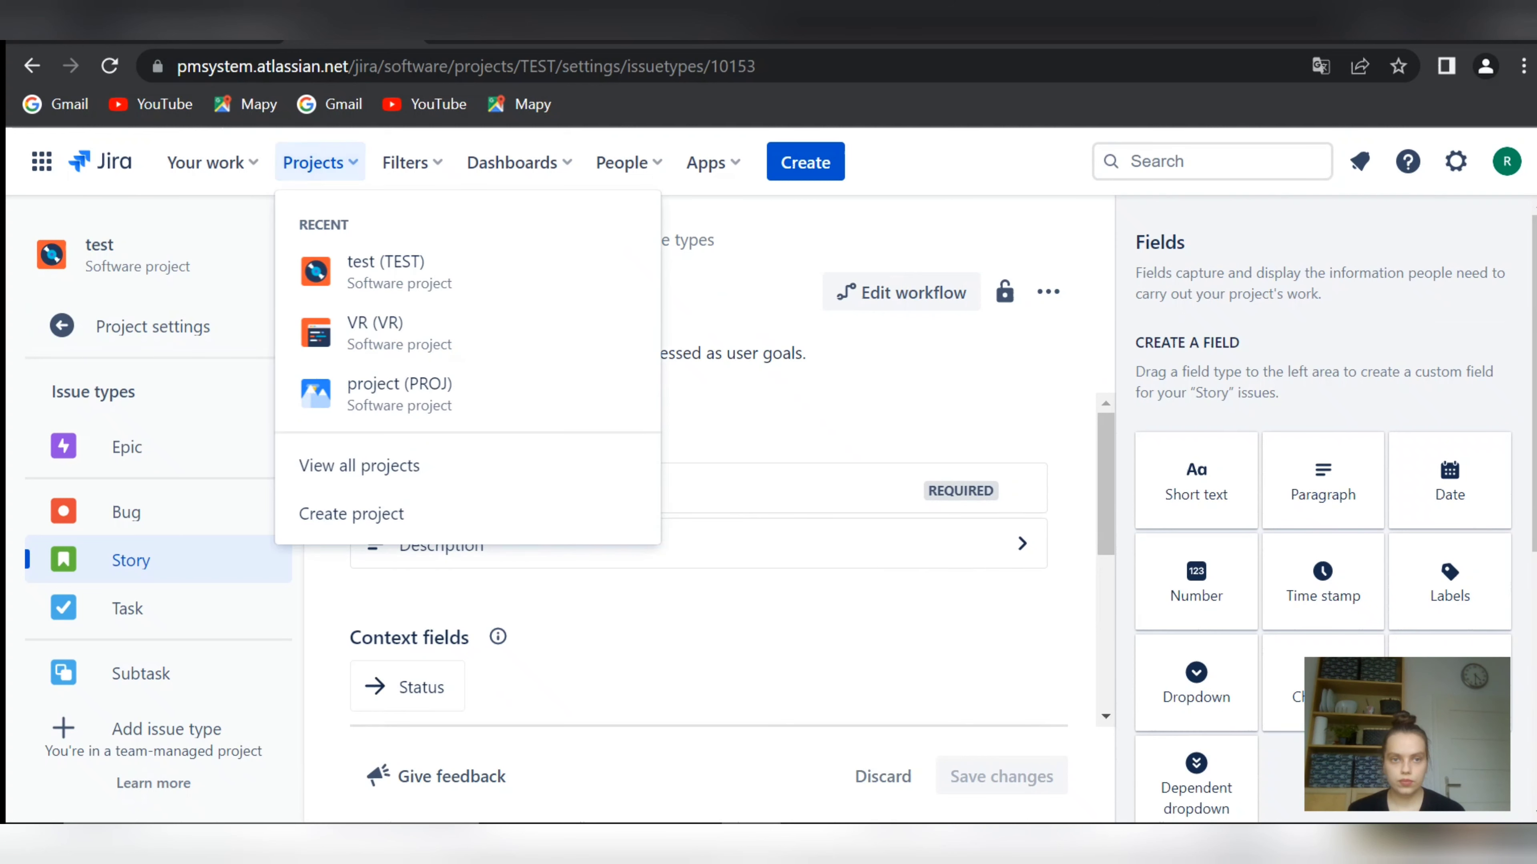
pyautogui.click(424, 394)
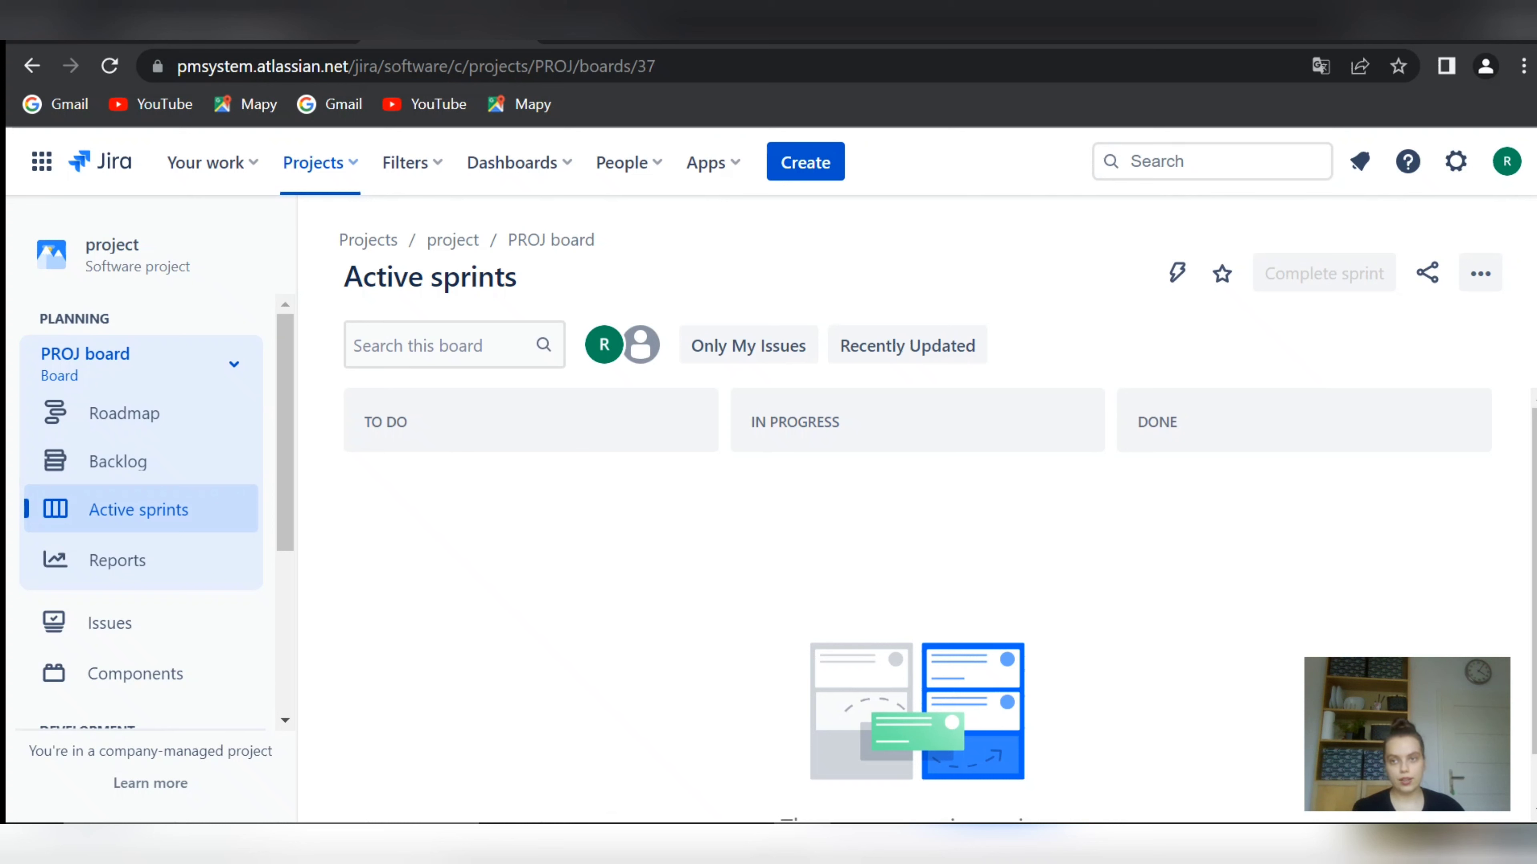
pyautogui.click(1455, 162)
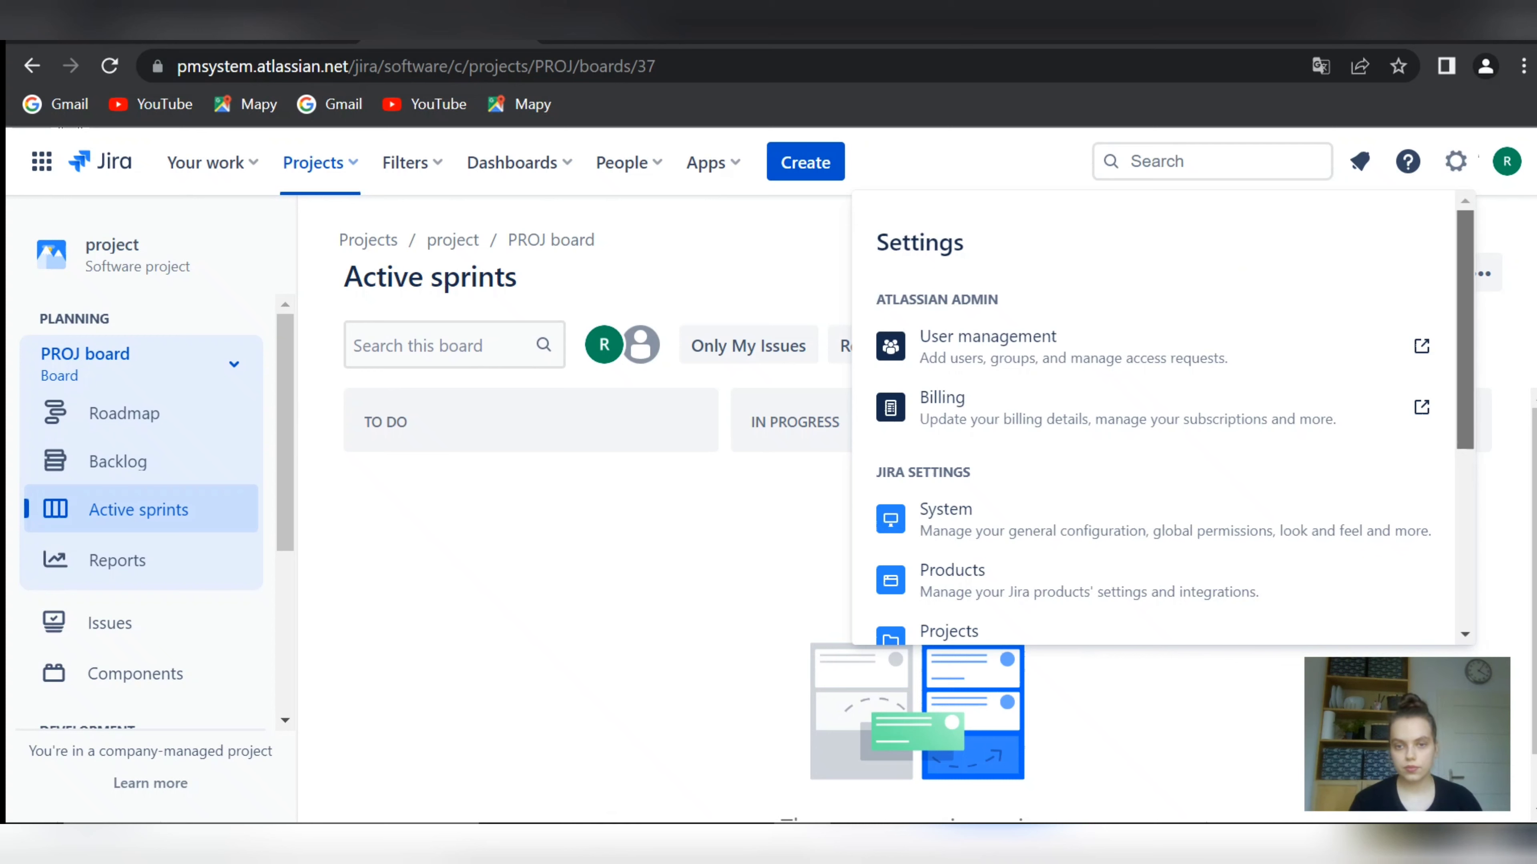
pyautogui.scroll(-5, 1162, 417)
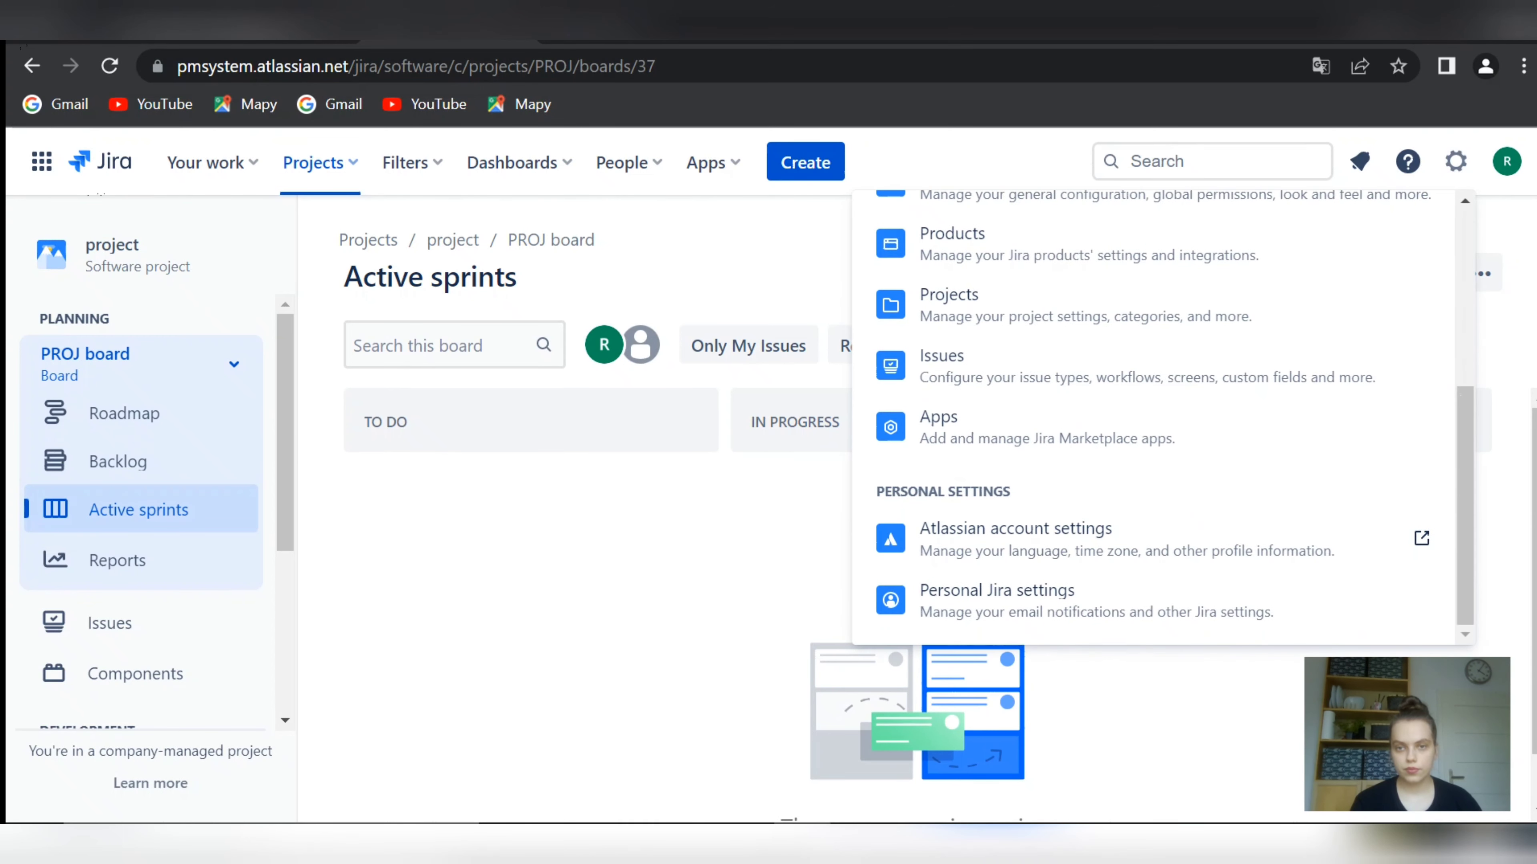
pyautogui.click(941, 363)
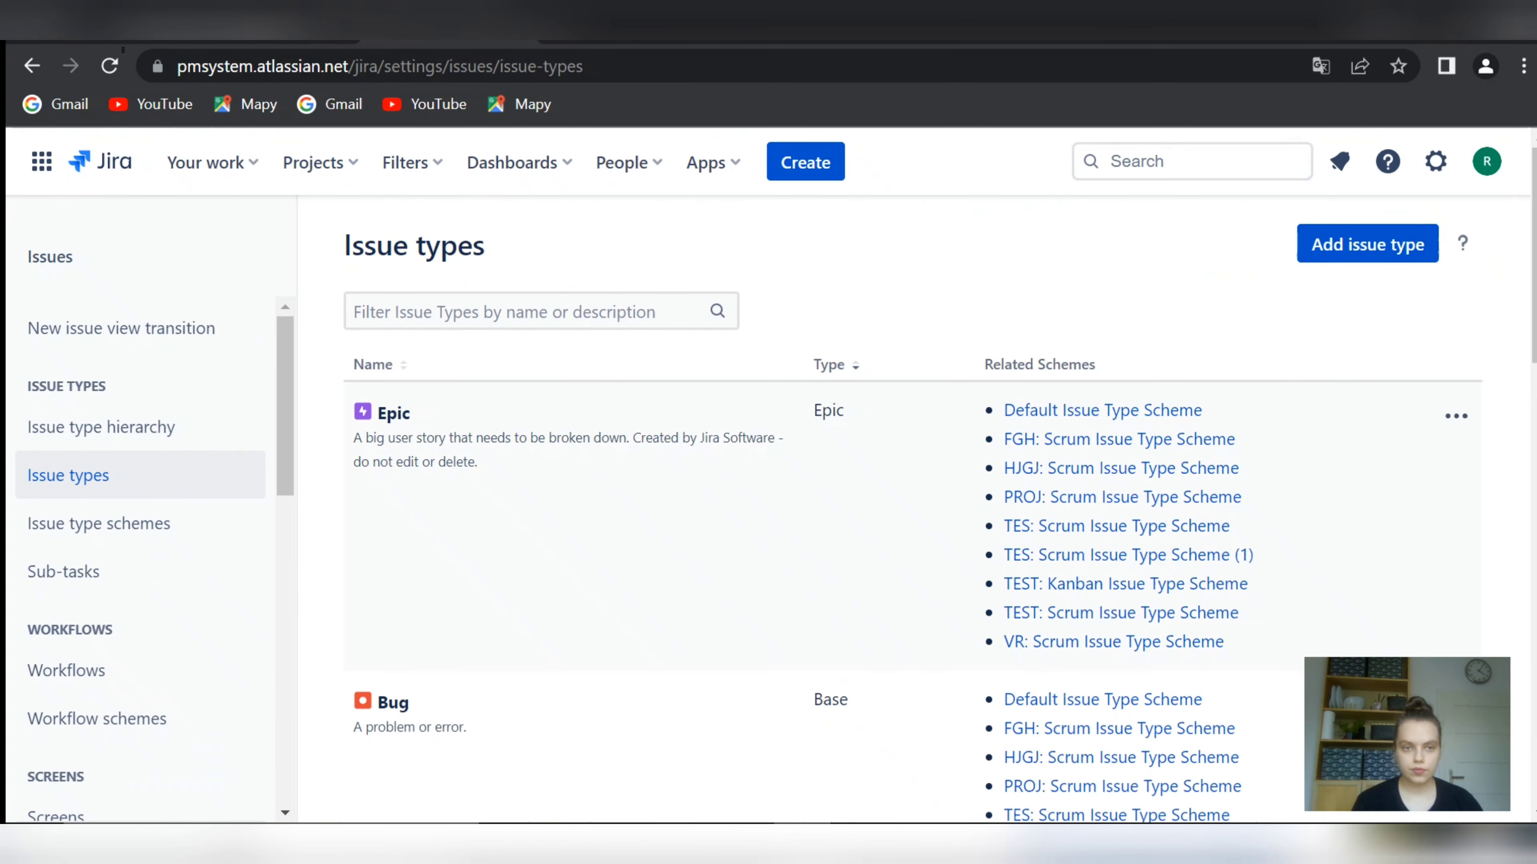
pyautogui.scroll(-5, 140, 544)
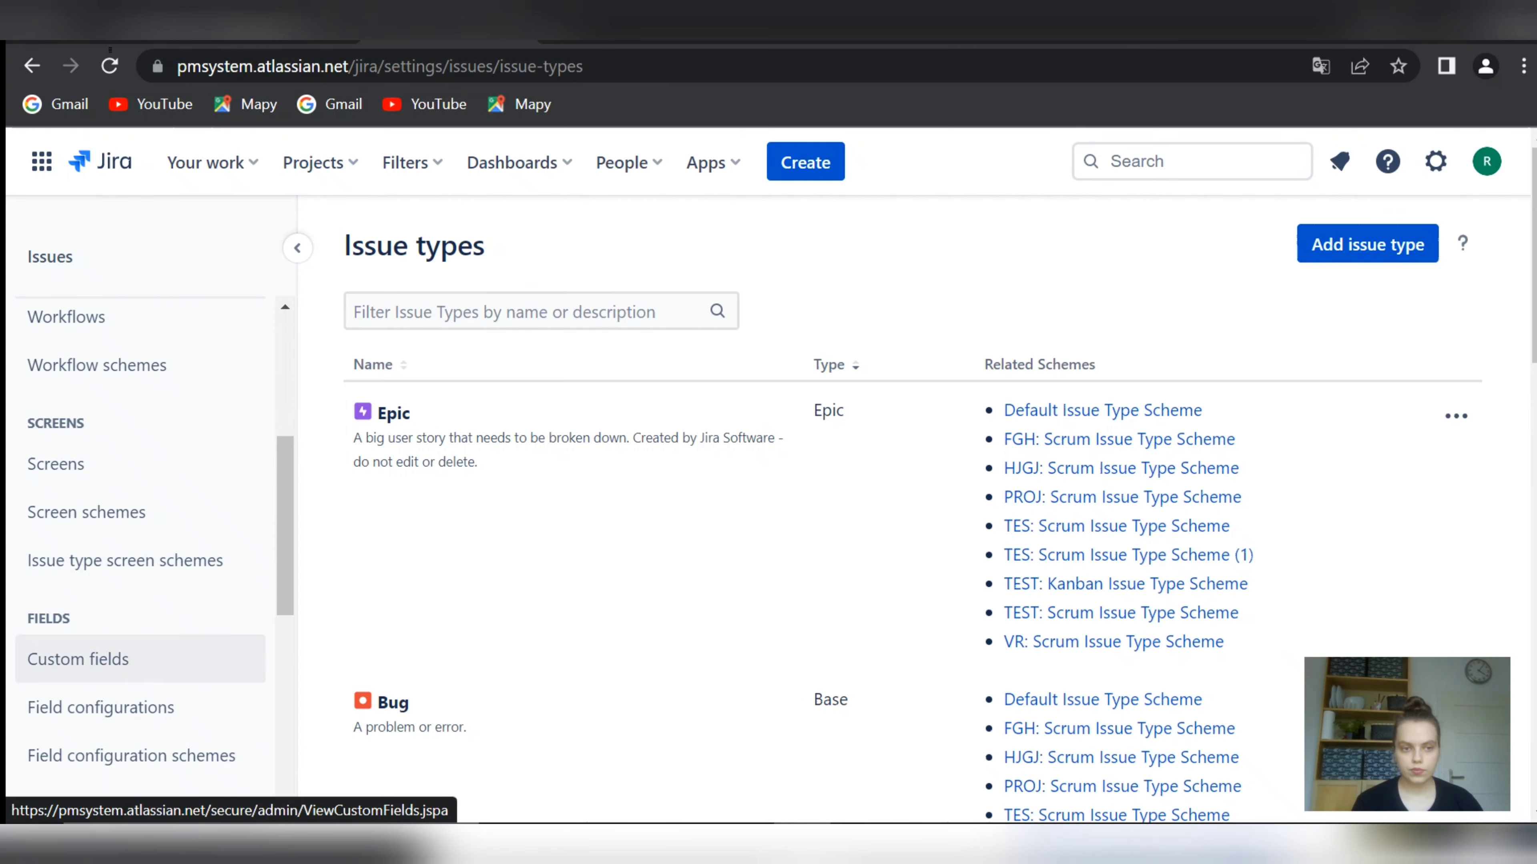
pyautogui.click(78, 658)
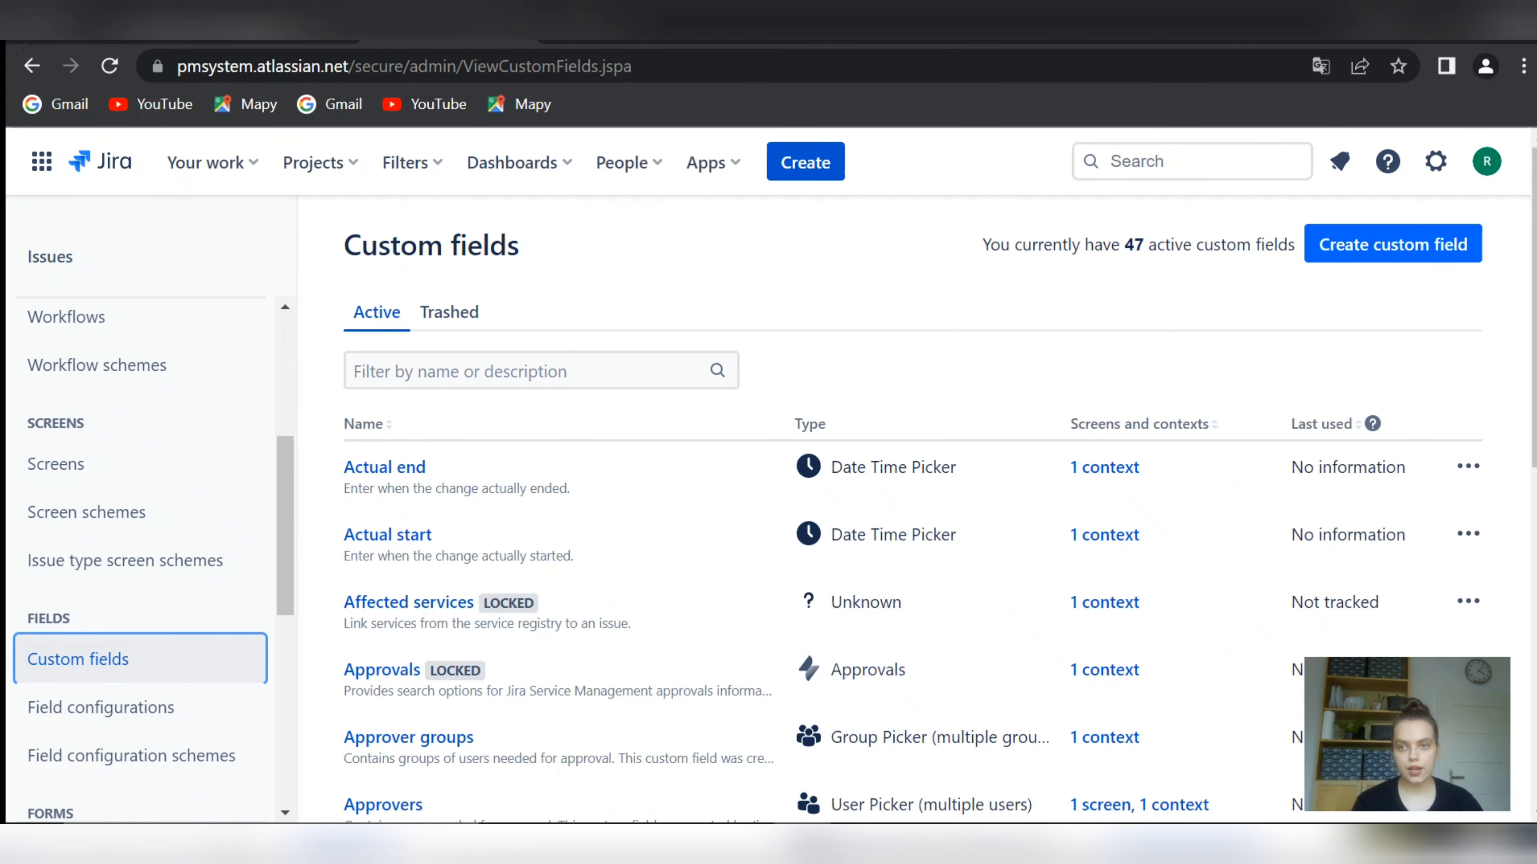
# Create a custom field of type Short text (plain text only) named "Impacted Area"
pyautogui.click(1392, 244)
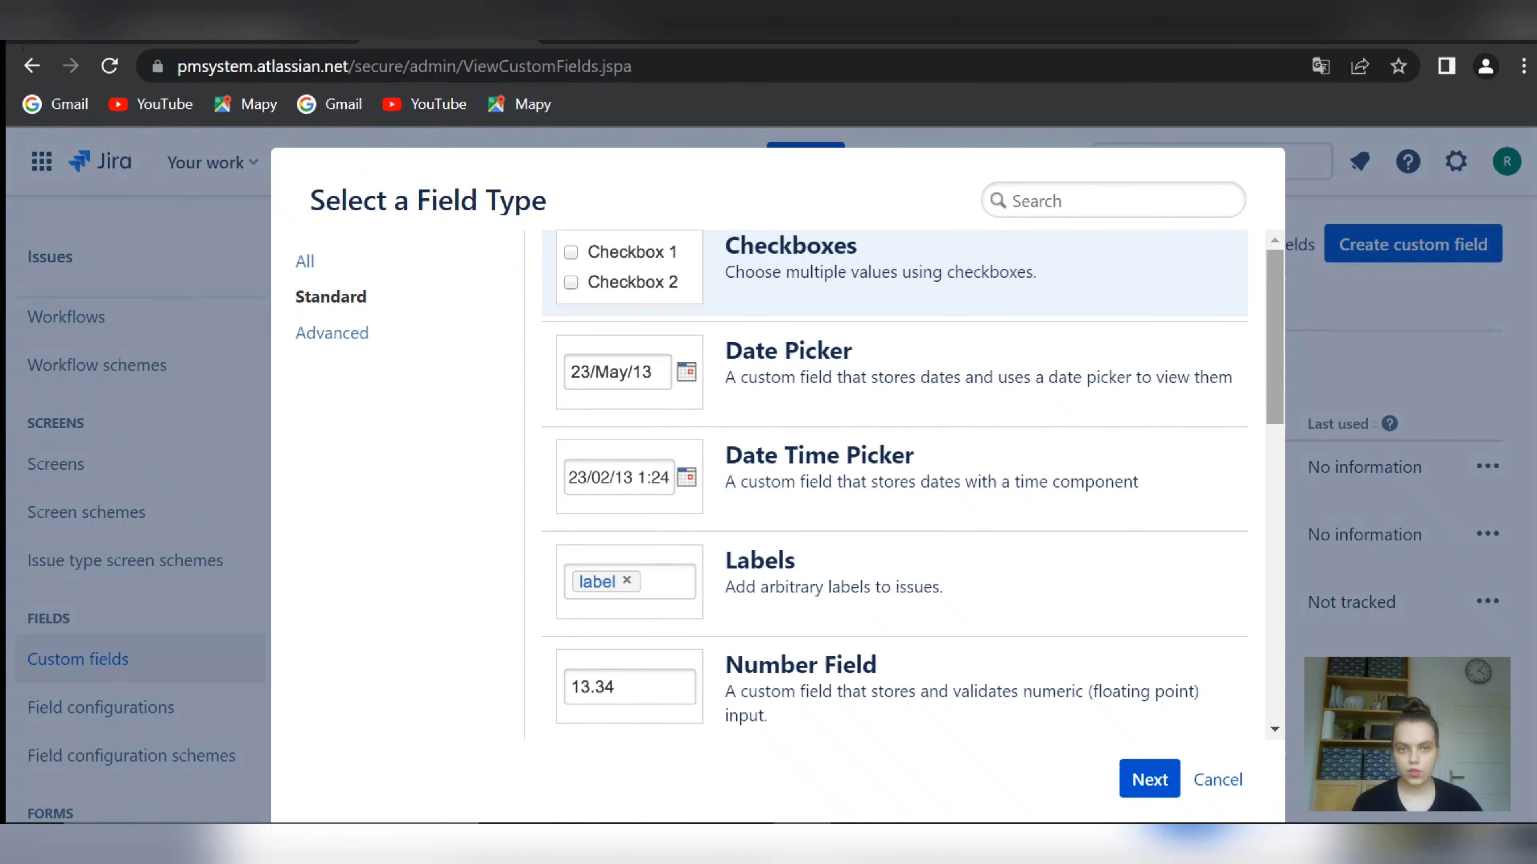
pyautogui.scroll(-3, 913, 478)
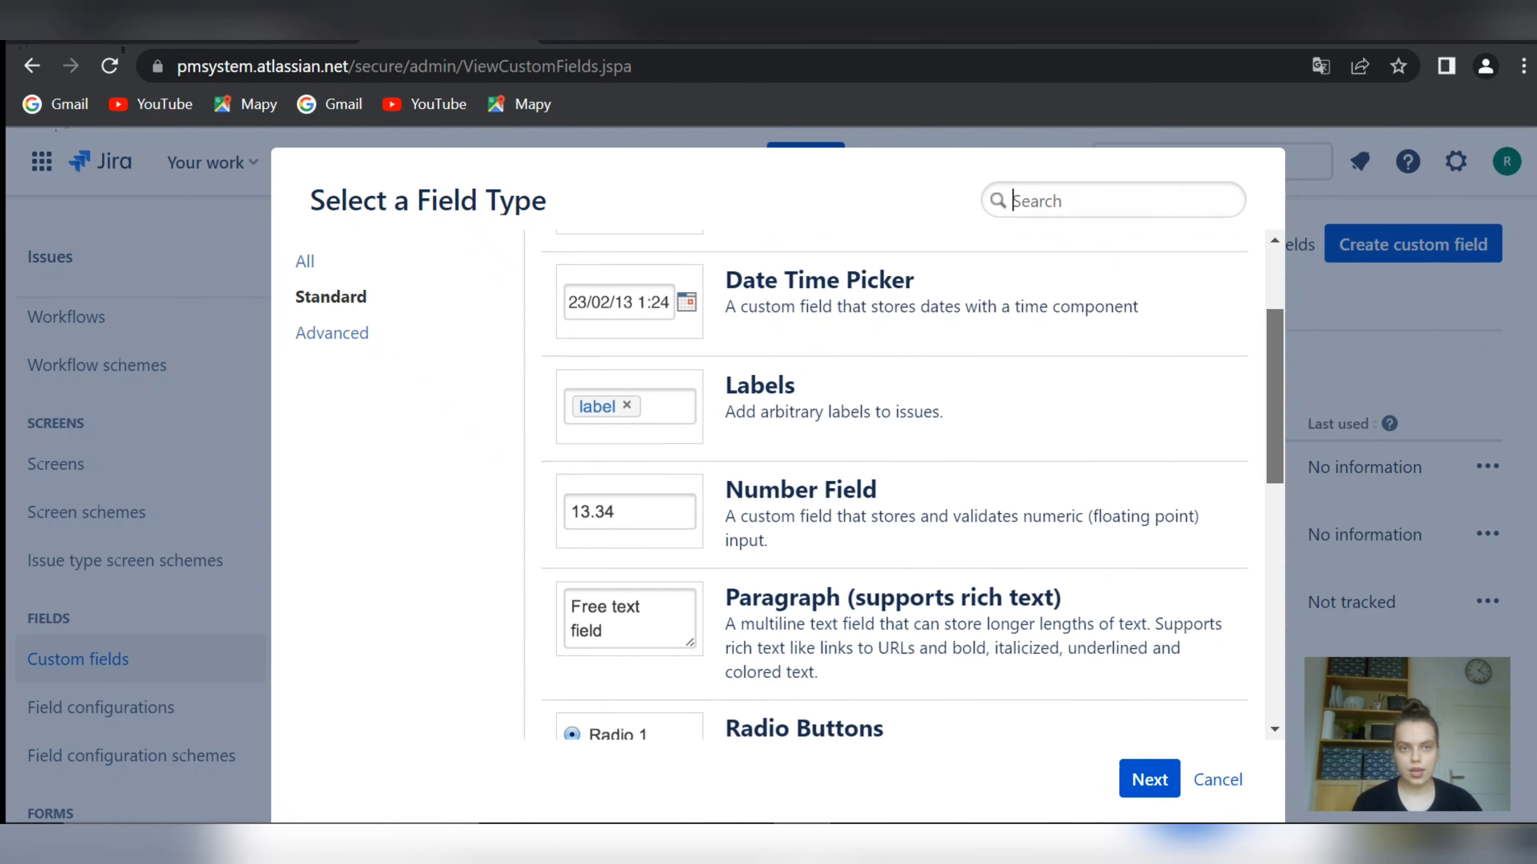
pyautogui.scroll(-6, 914, 479)
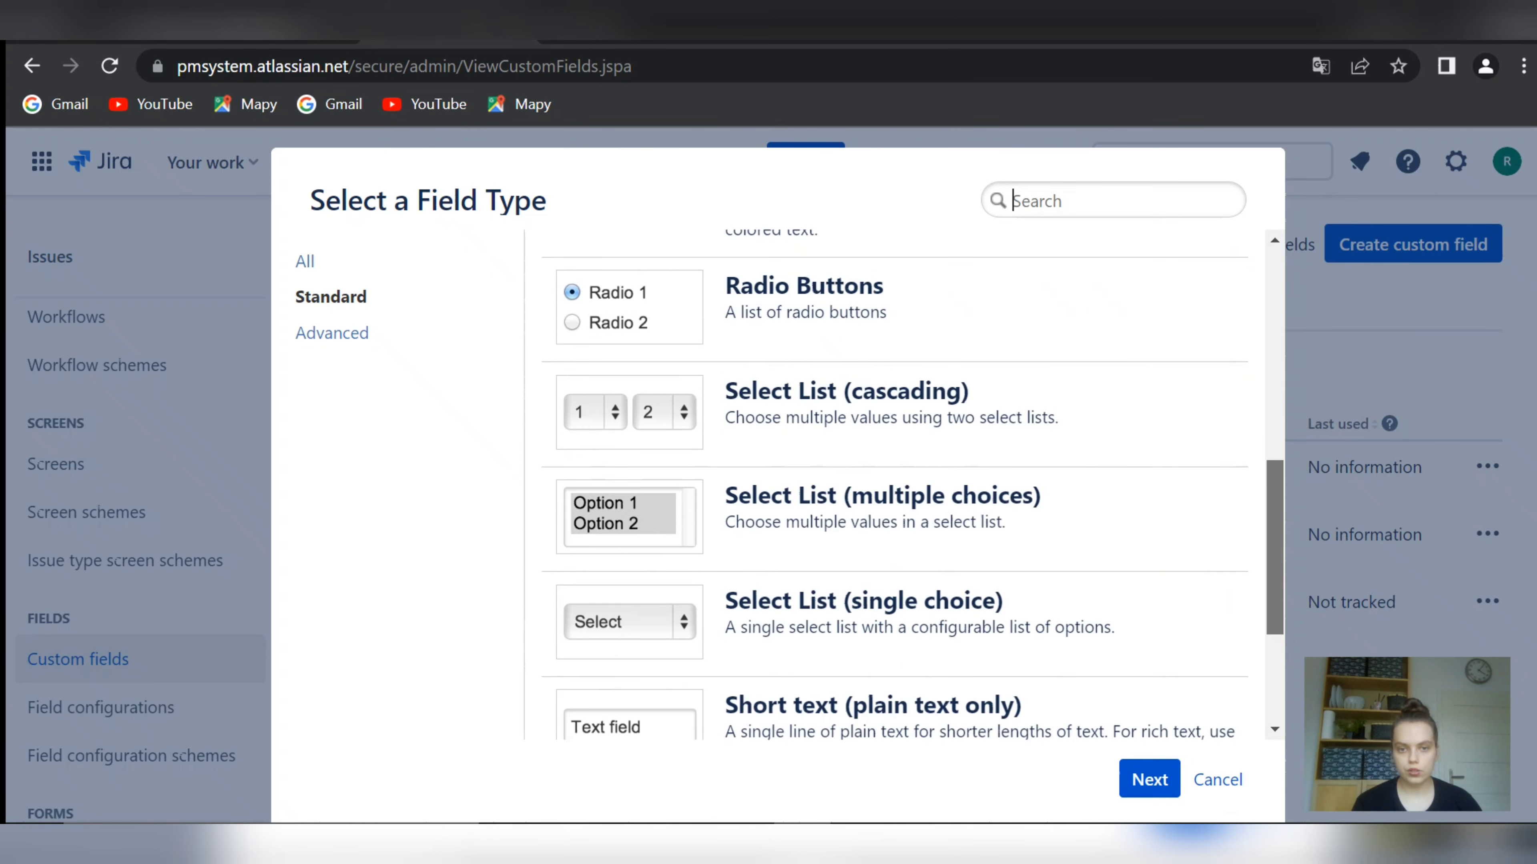
pyautogui.scroll(-4, 914, 478)
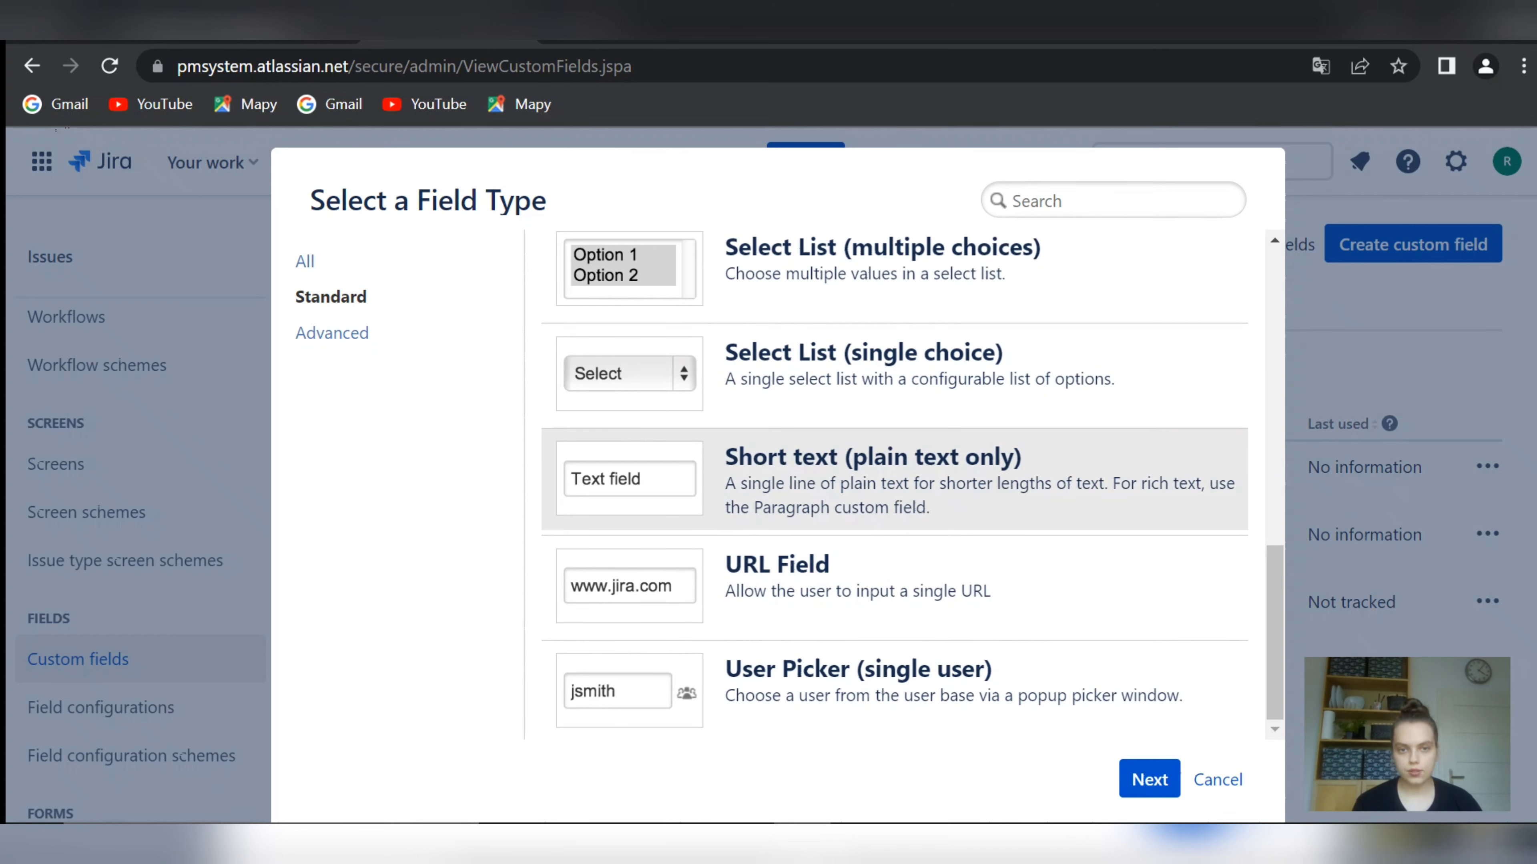
pyautogui.click(894, 479)
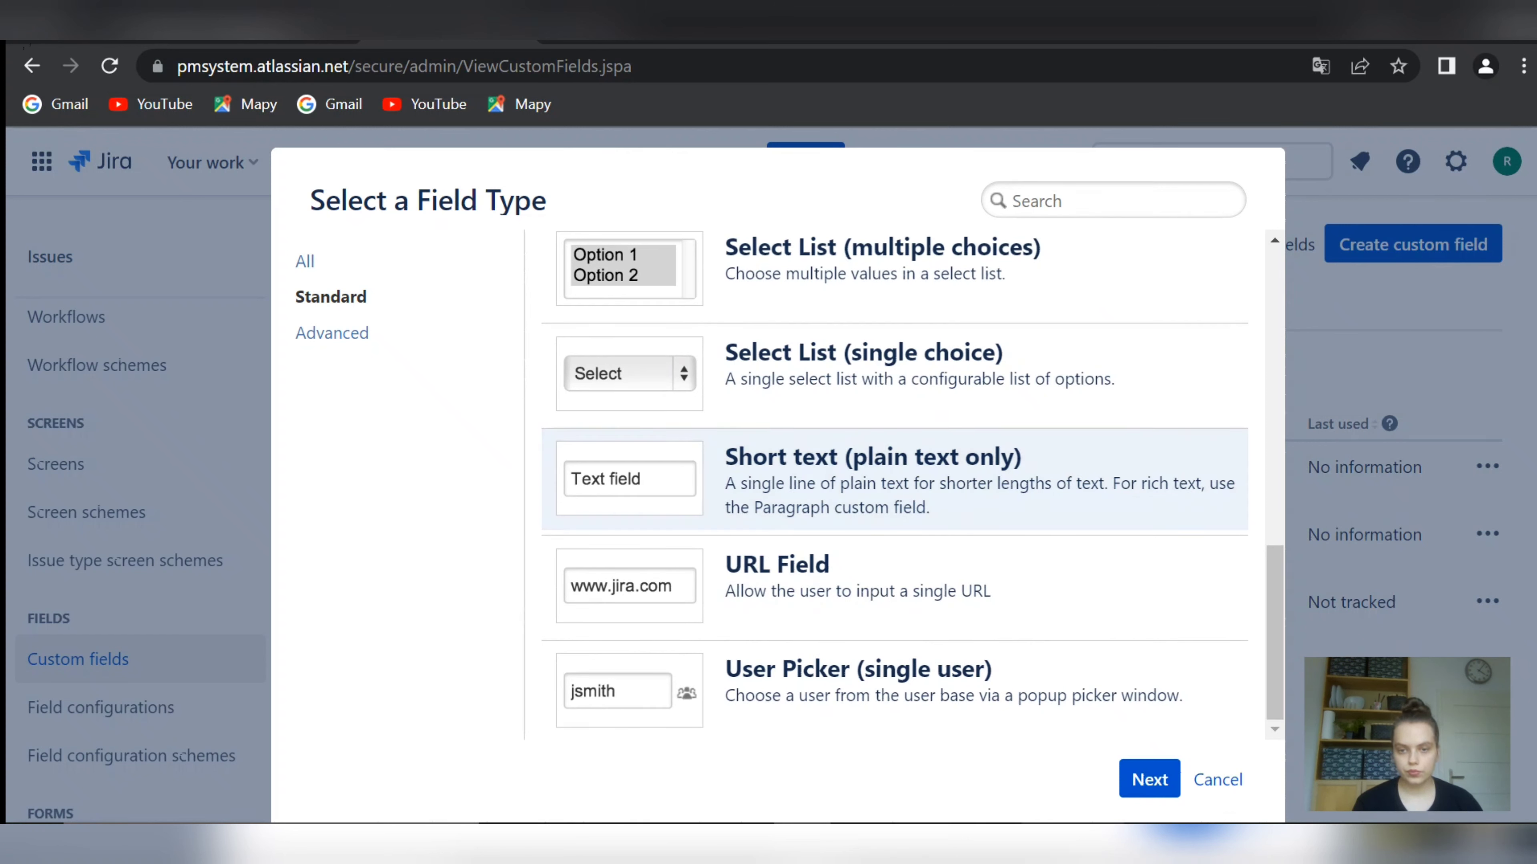
pyautogui.click(1149, 779)
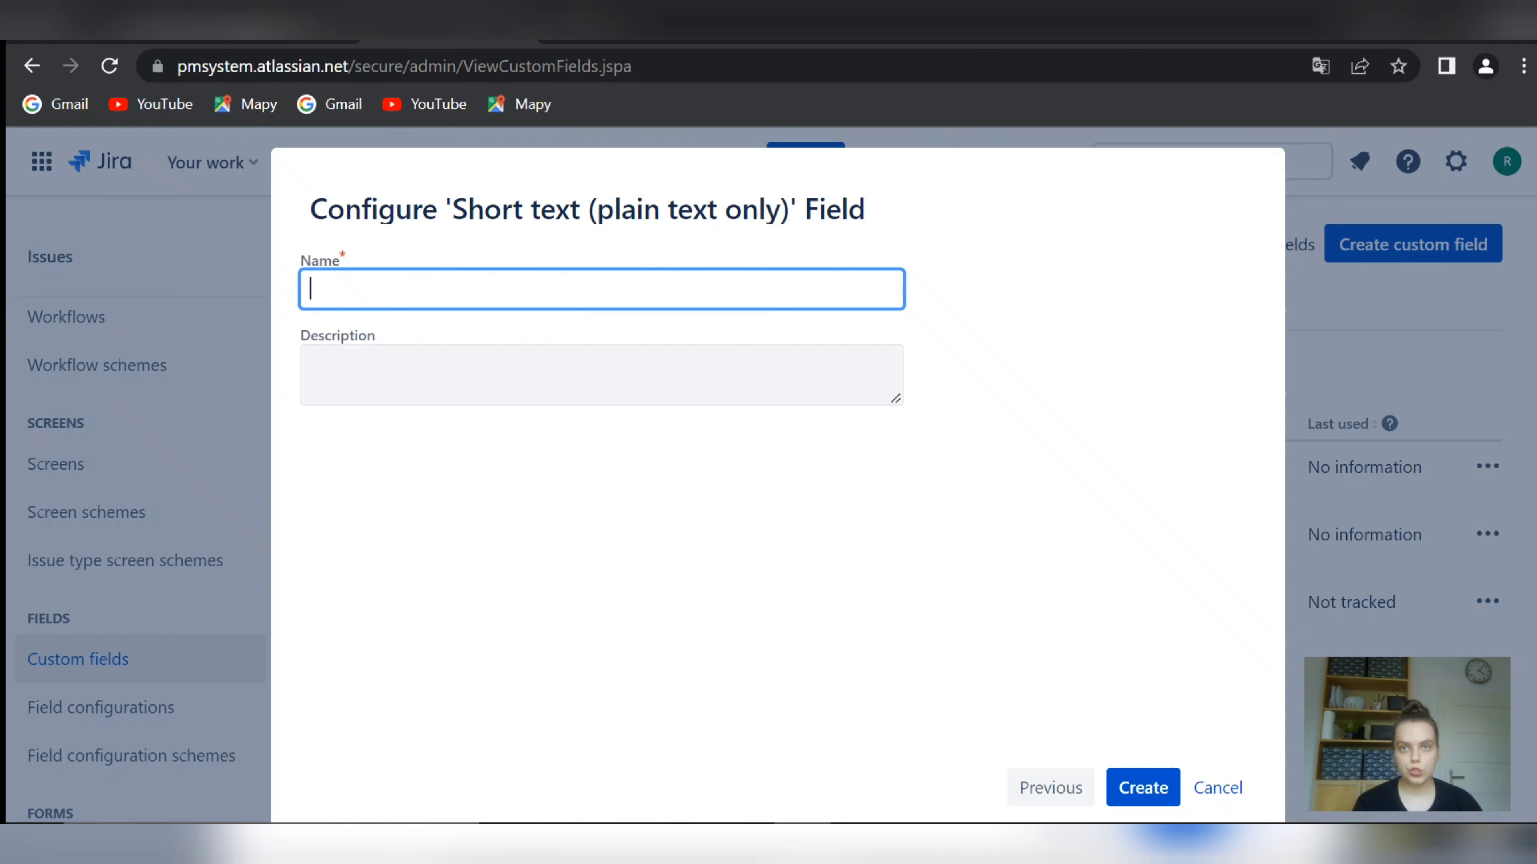
pyautogui.click(448, 289)
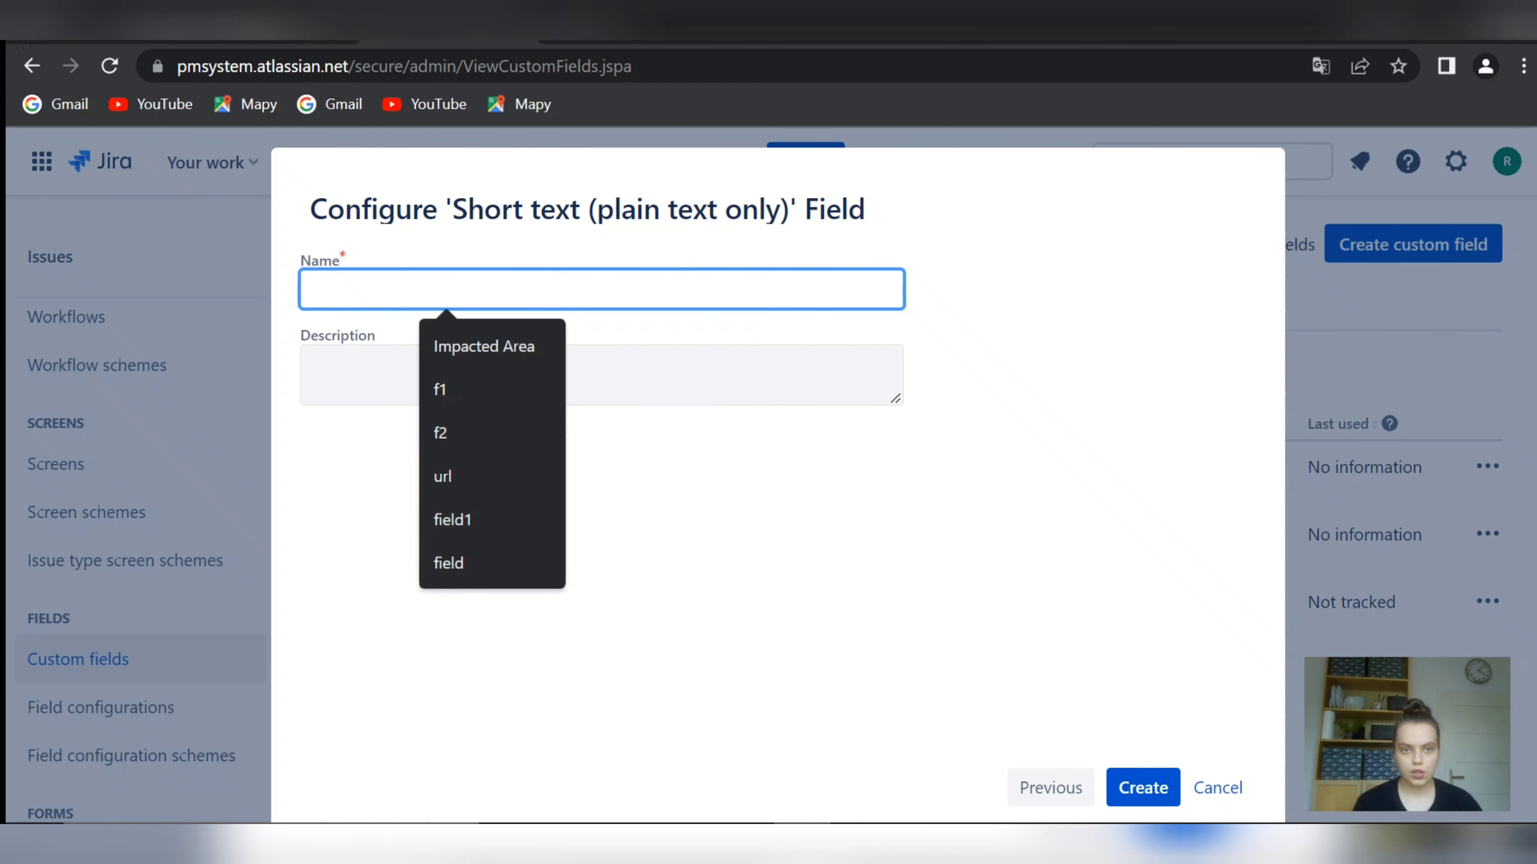
pyautogui.press('Down')
pyautogui.press('Return')
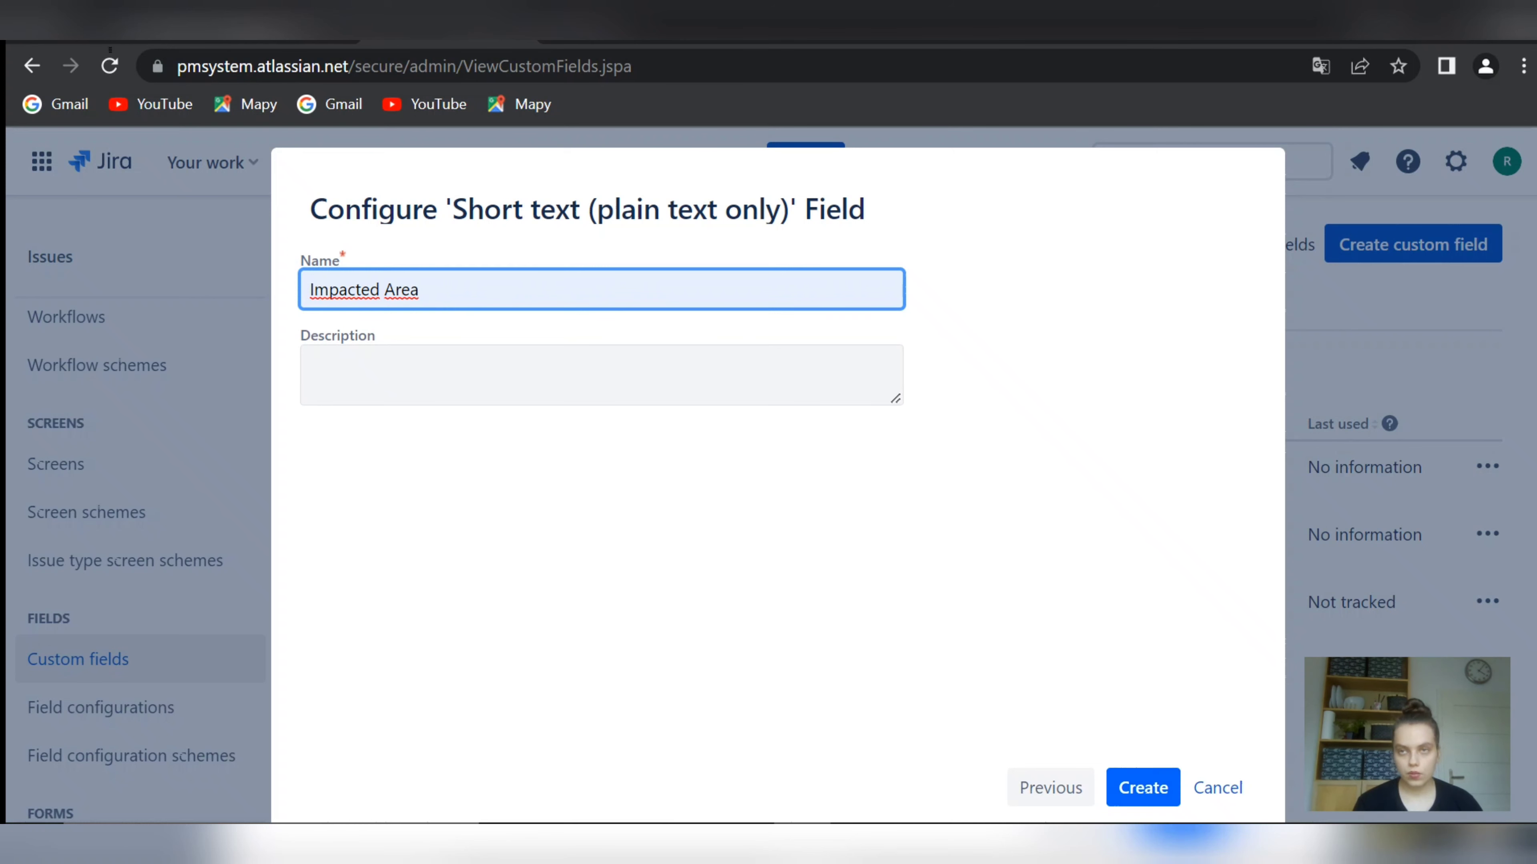
pyautogui.press('Return')
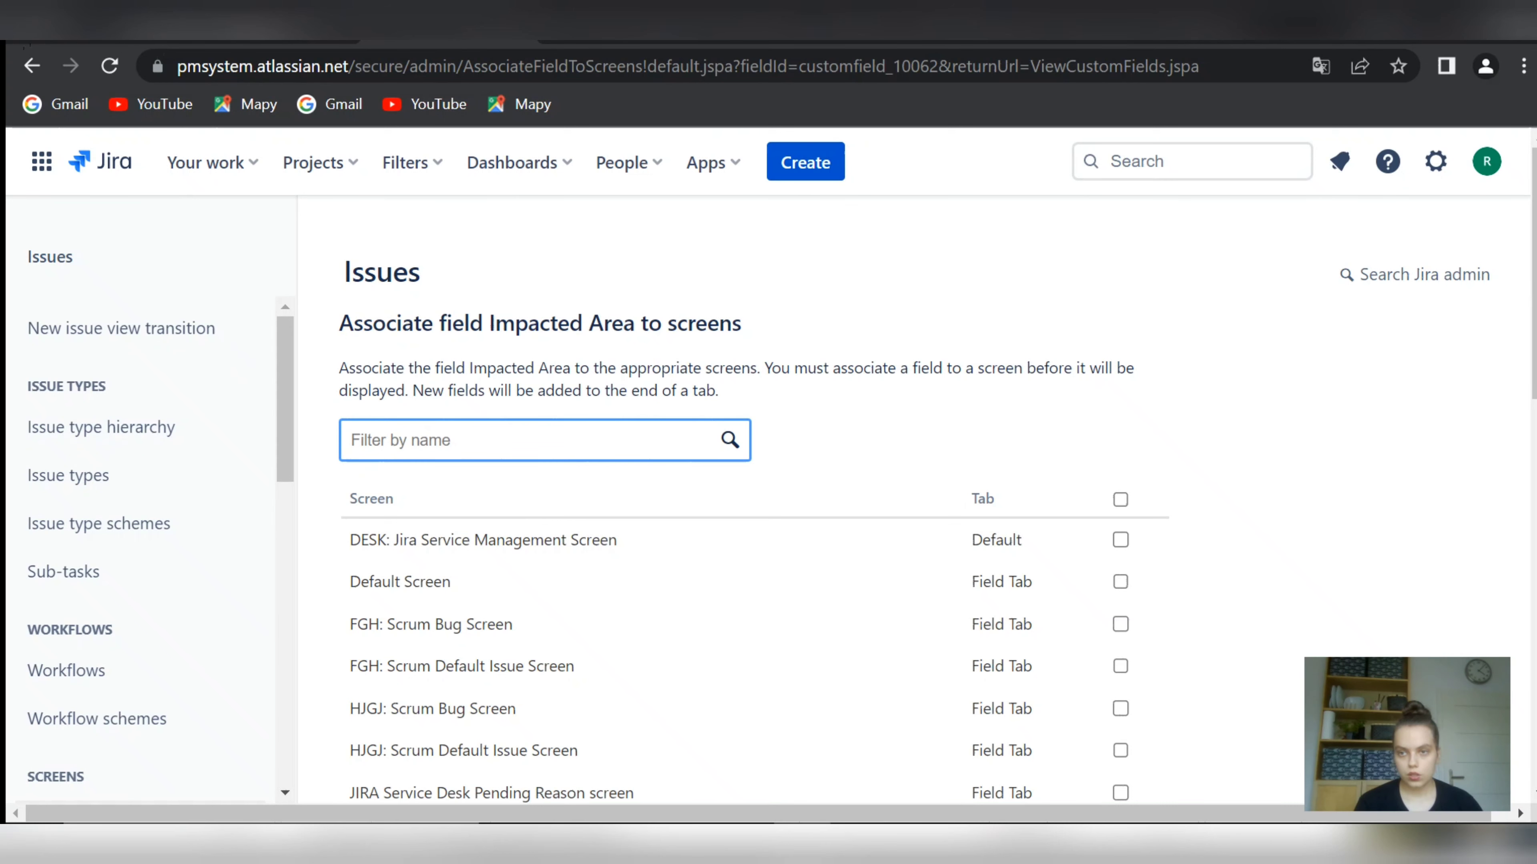
# Associate the Impacted Area field with the PROJ: Scrum Bug Screen and the PROJ: Scrum Default Issue Screen
pyautogui.scroll(-5, 908, 520)
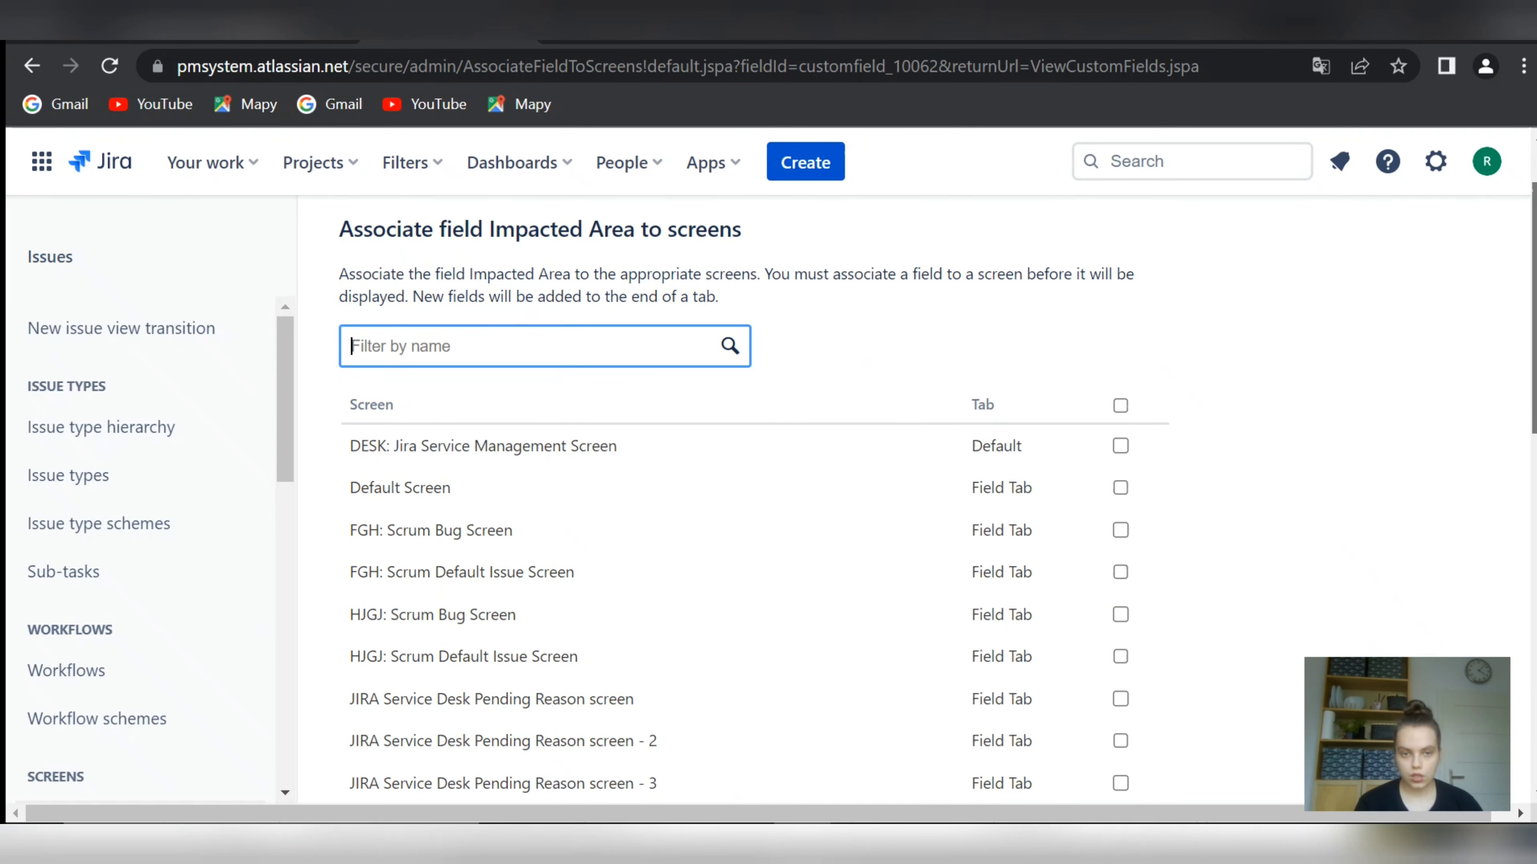
pyautogui.moveTo(1533, 294); pyautogui.dragTo(1533, 324)
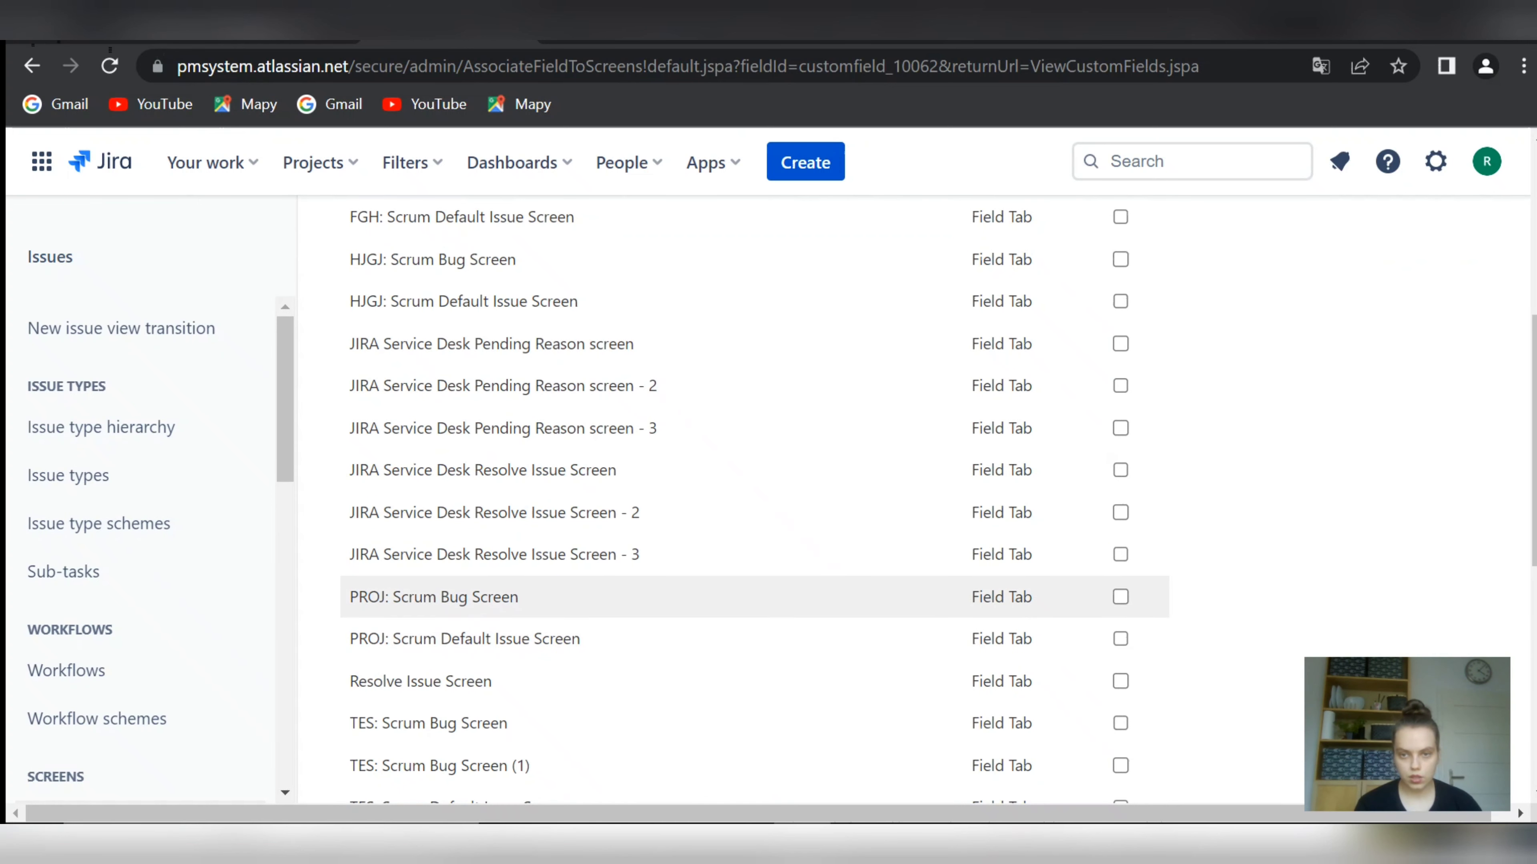
pyautogui.click(1120, 596)
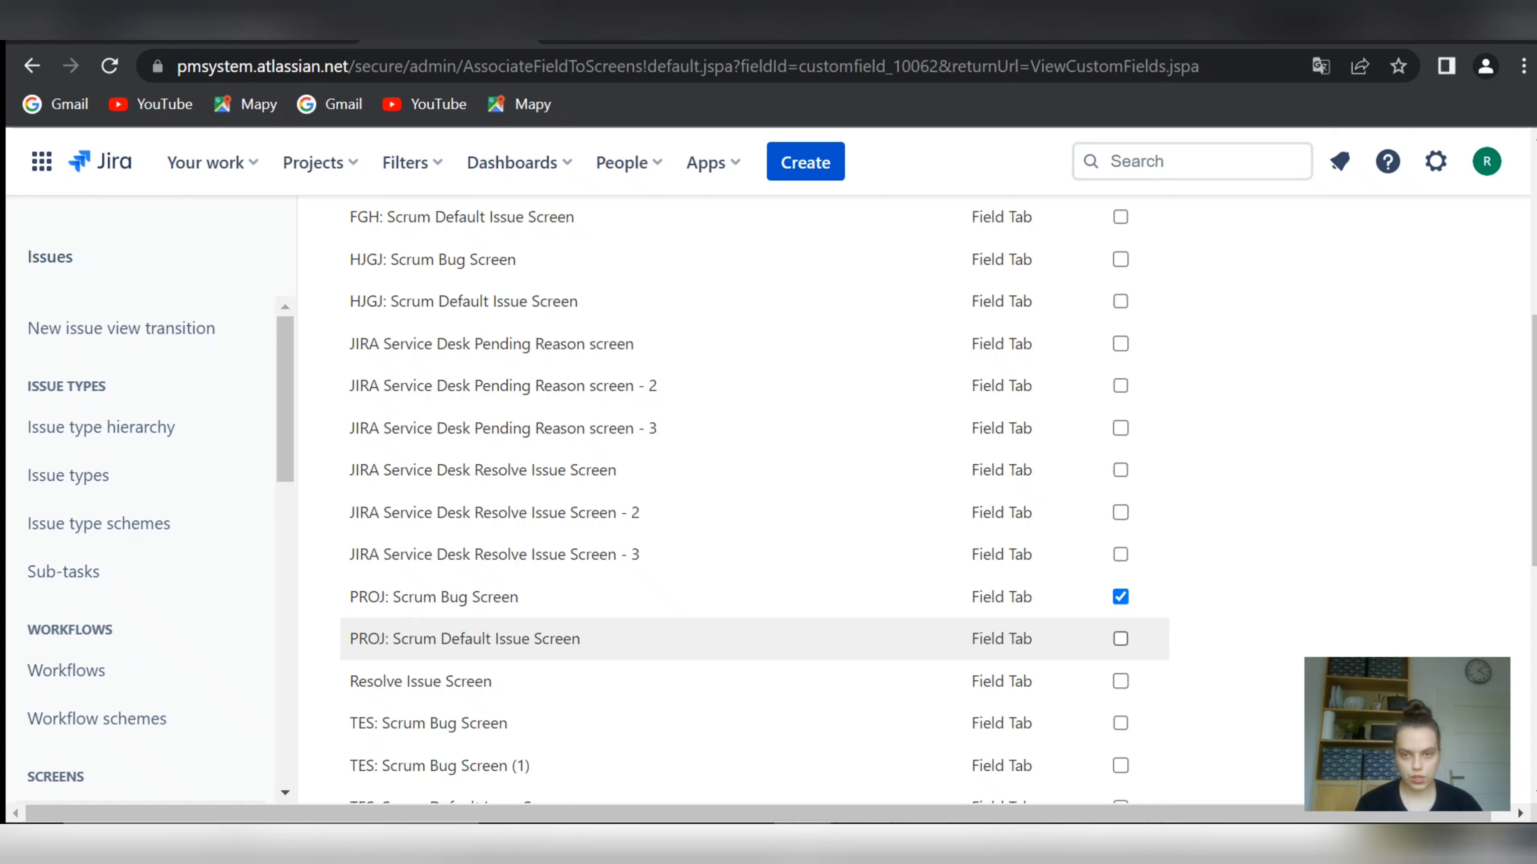
pyautogui.click(1121, 639)
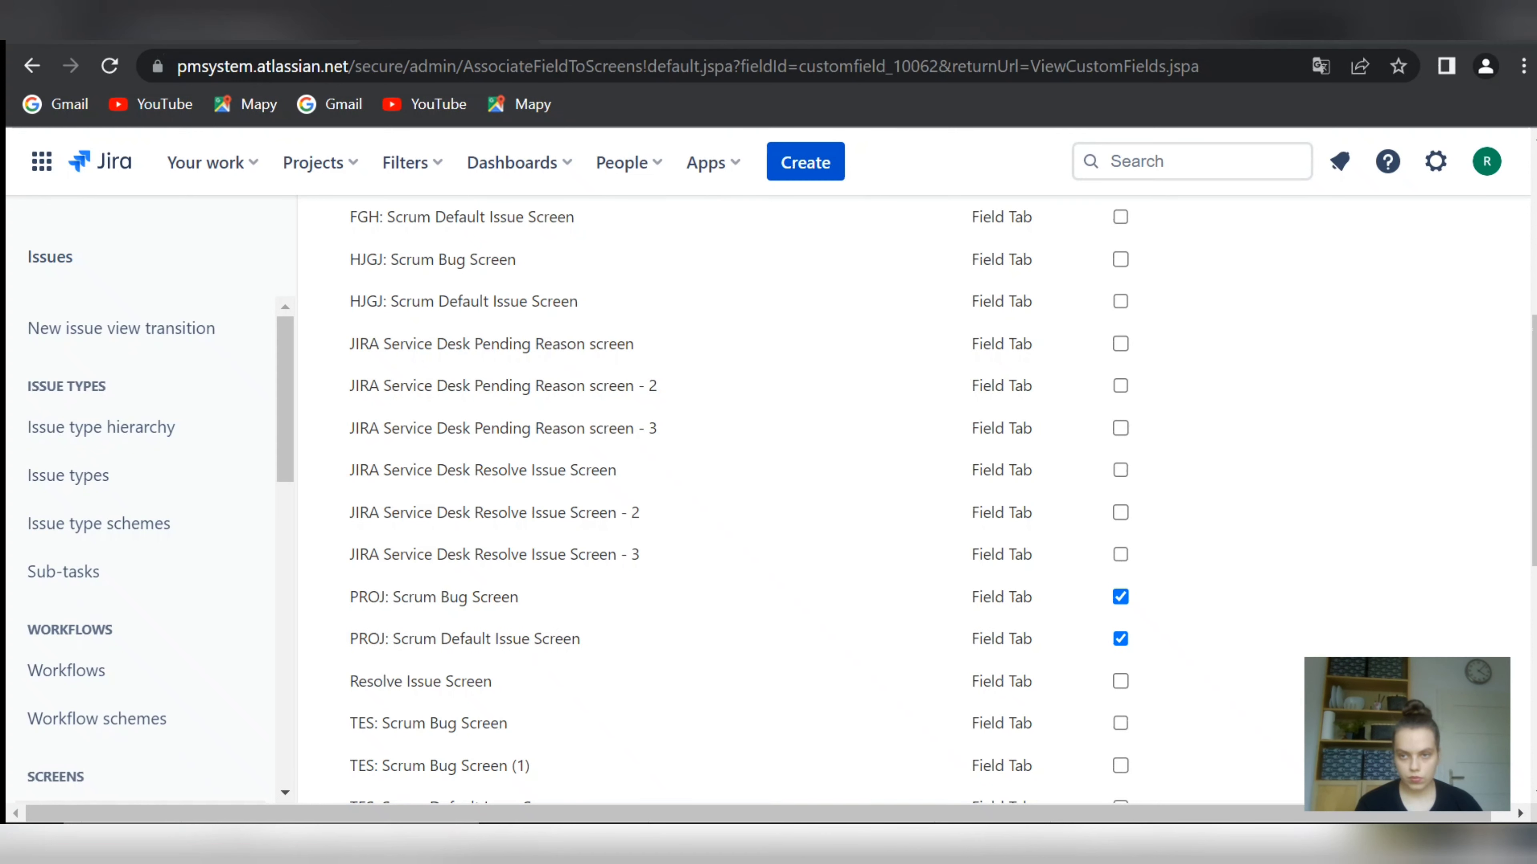
pyautogui.scroll(-3, 768, 502)
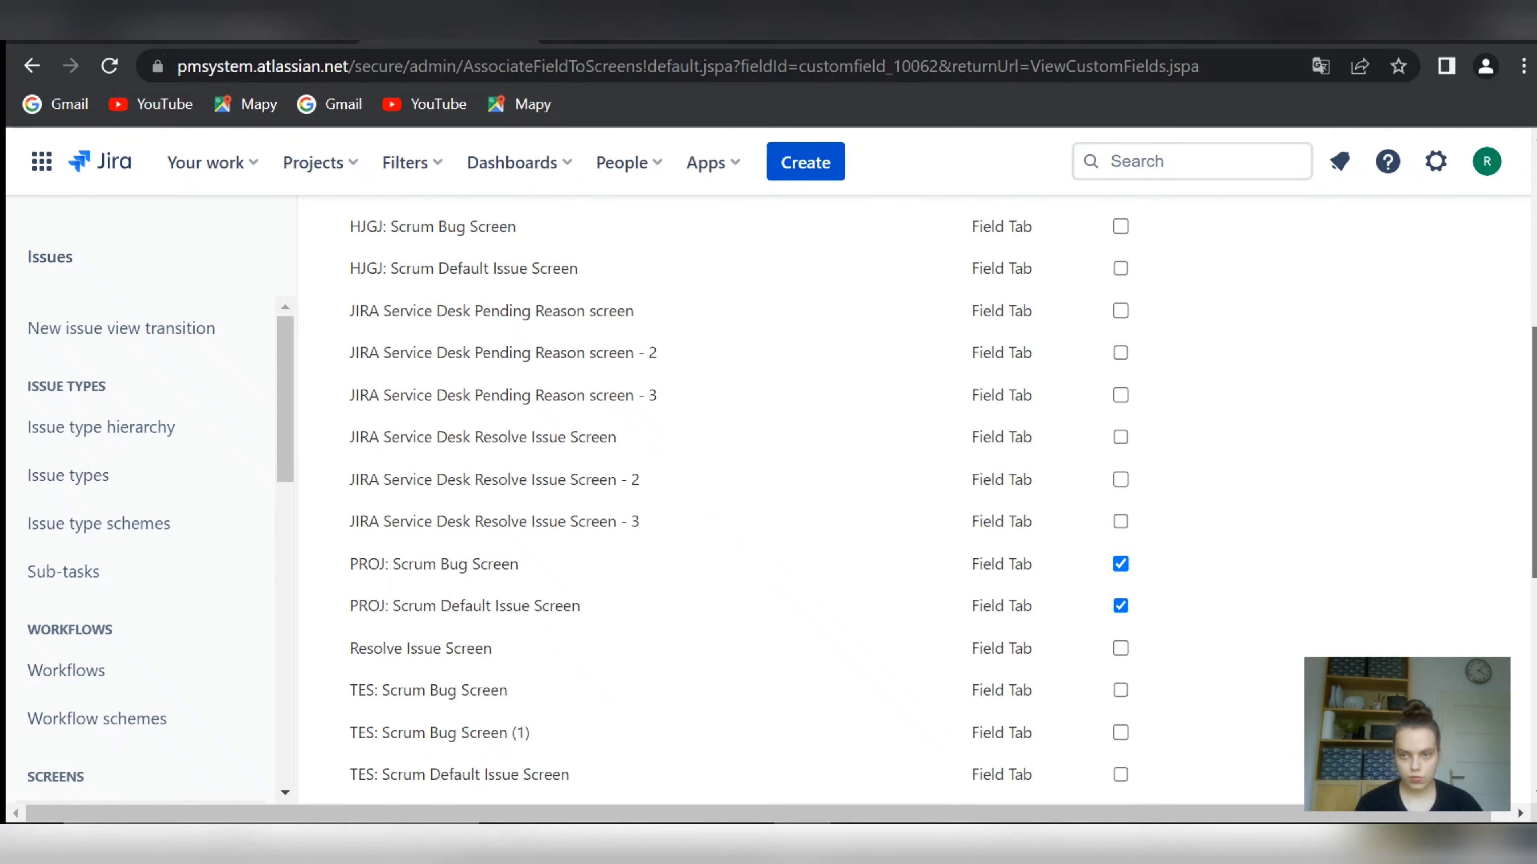
pyautogui.scroll(-5, 768, 502)
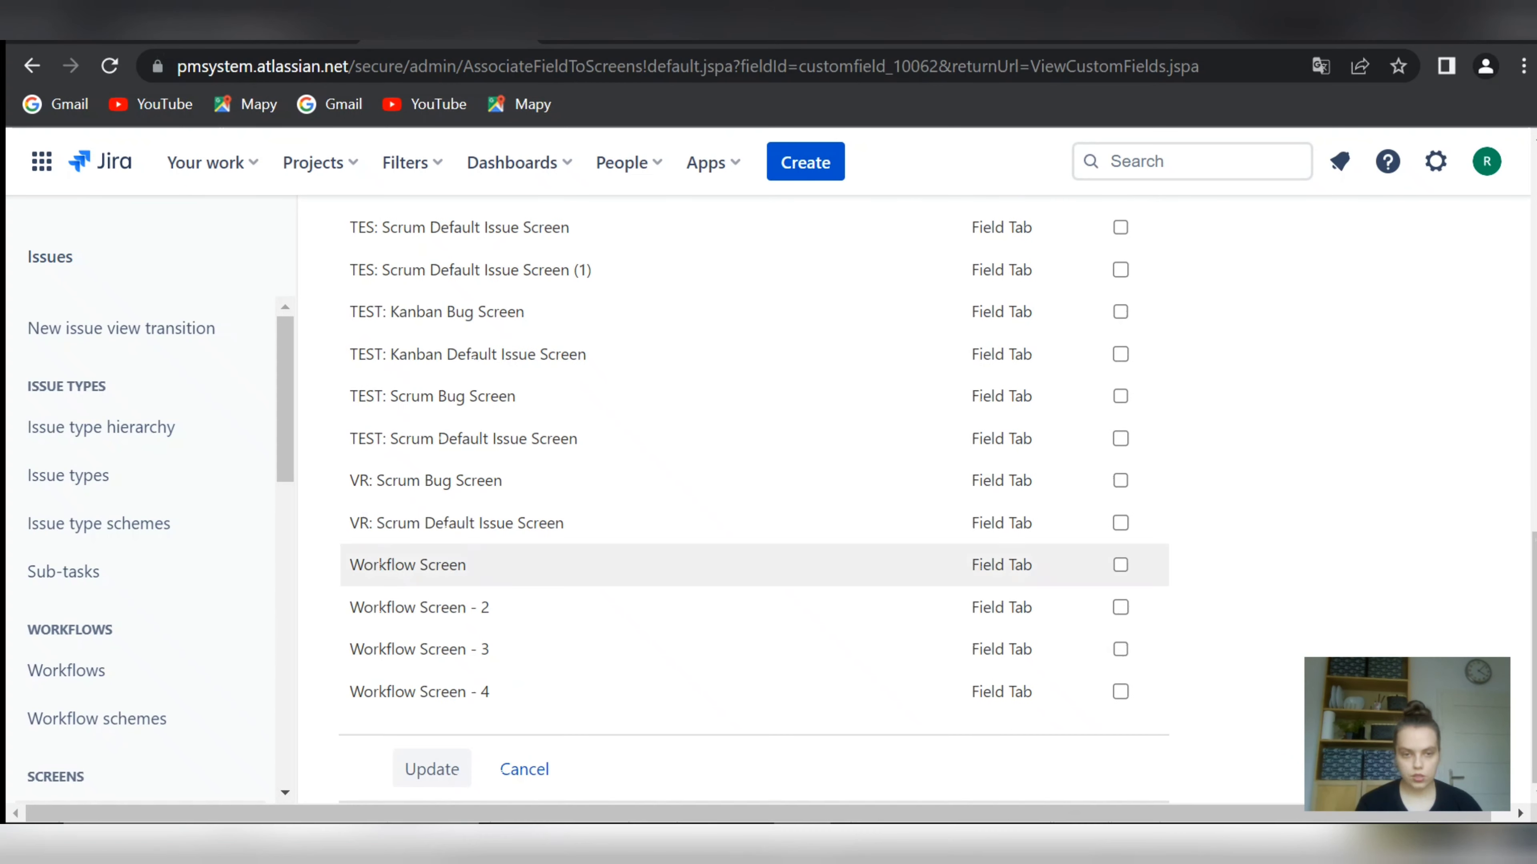
pyautogui.click(431, 769)
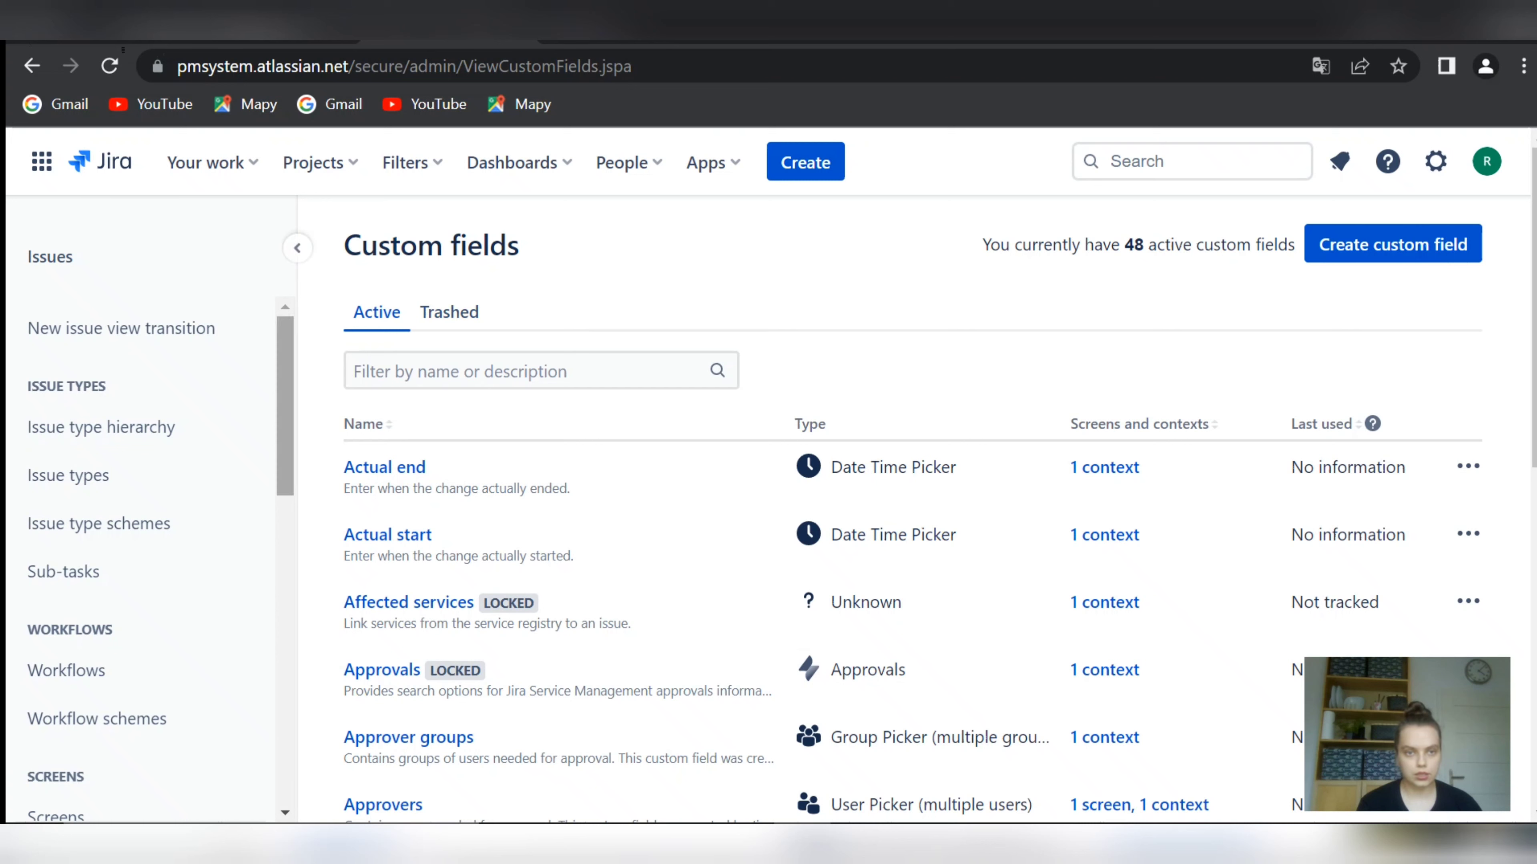
# Open the issue type screen schemes in the issue settings and review which scheme the project uses
pyautogui.scroll(-10, 152, 560)
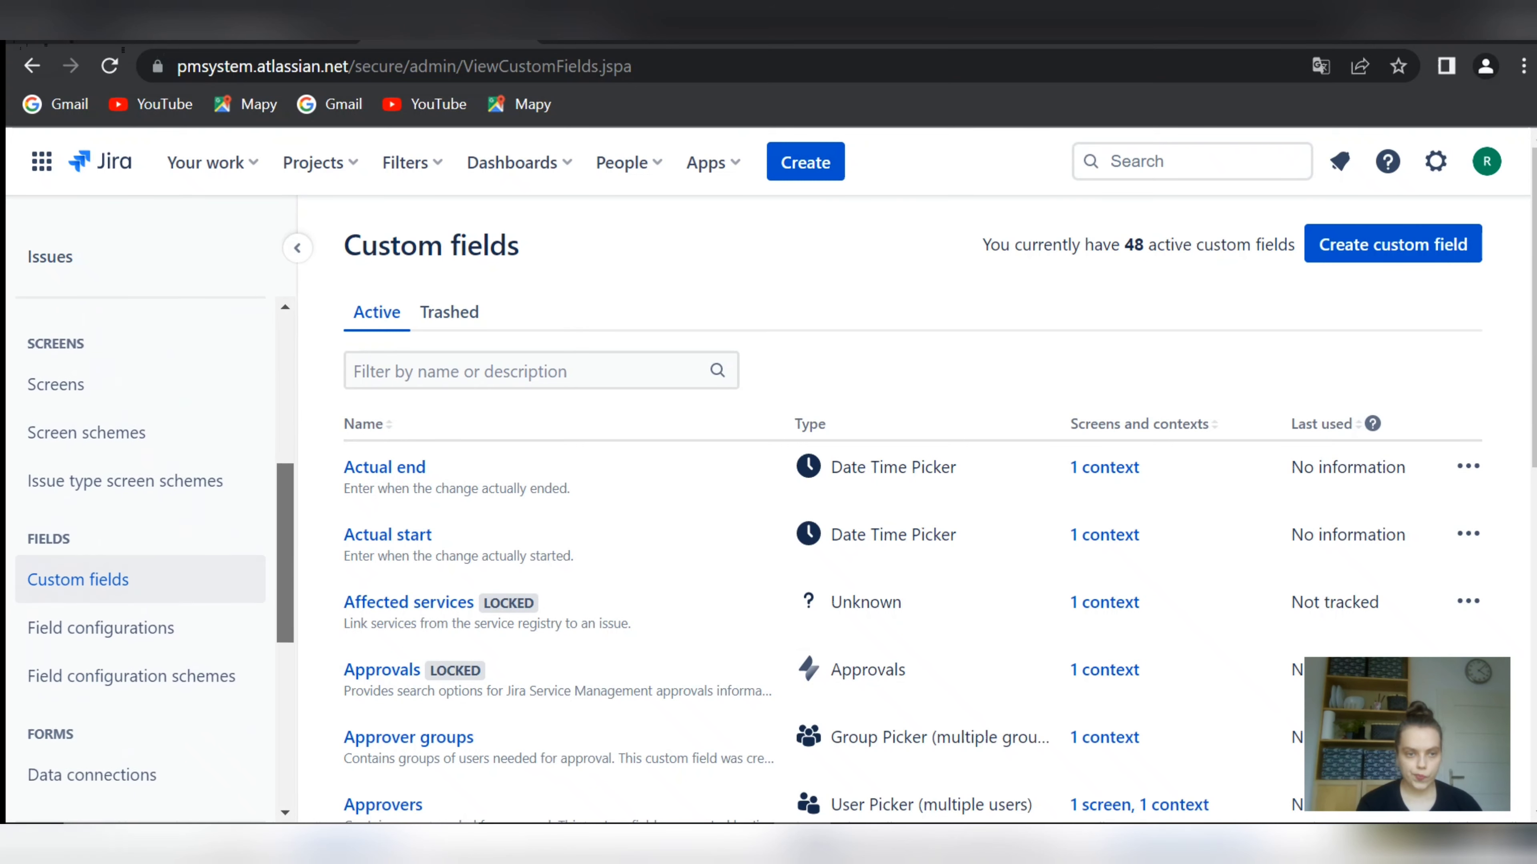
pyautogui.scroll(-5, 151, 560)
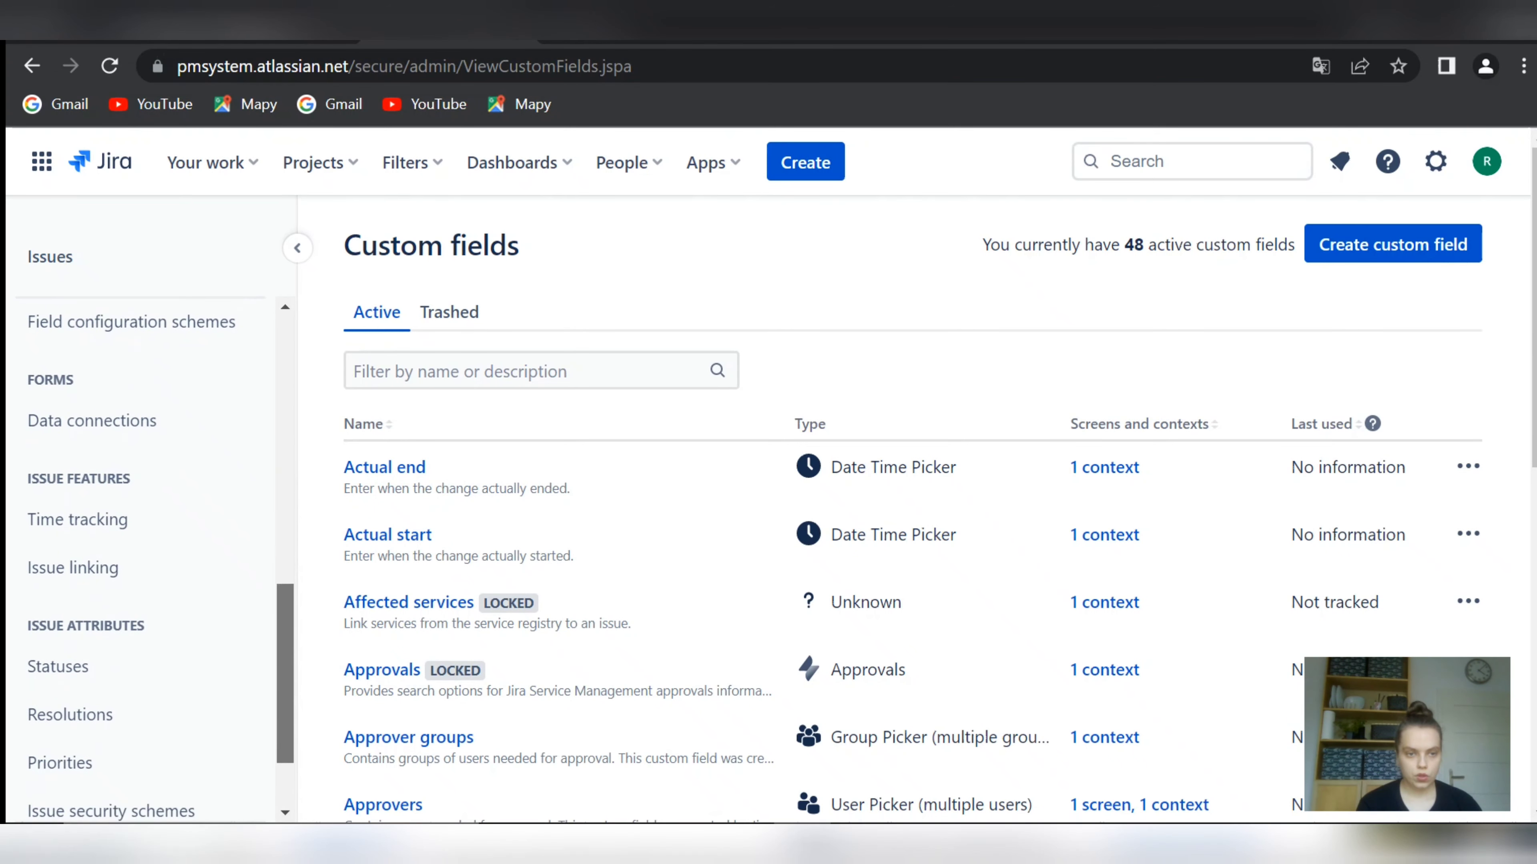
pyautogui.scroll(-1, 139, 693)
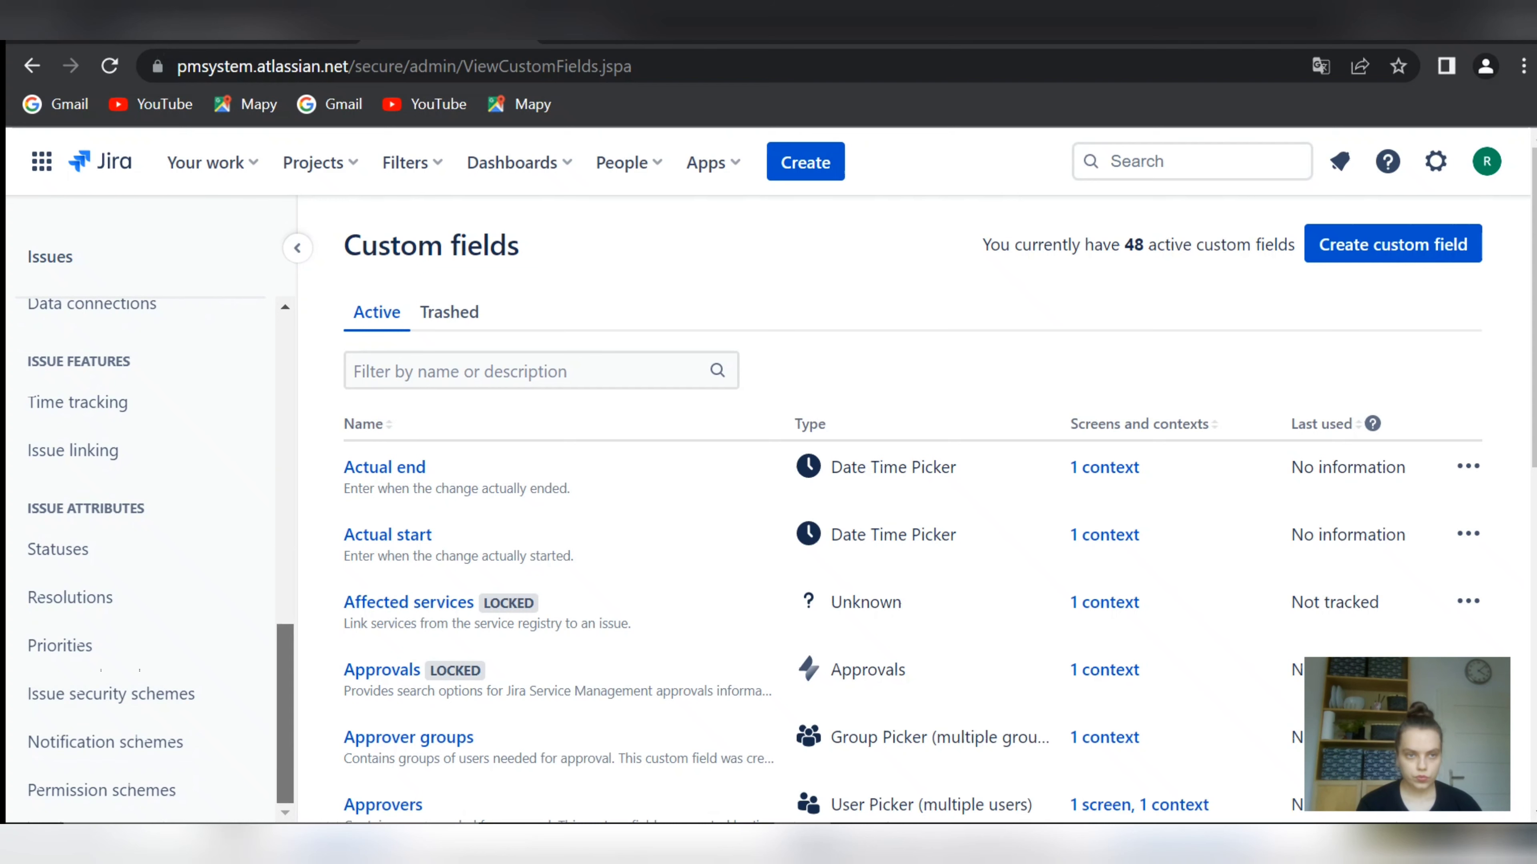
pyautogui.scroll(6, 285, 714)
pyautogui.moveTo(284, 595); pyautogui.dragTo(285, 583)
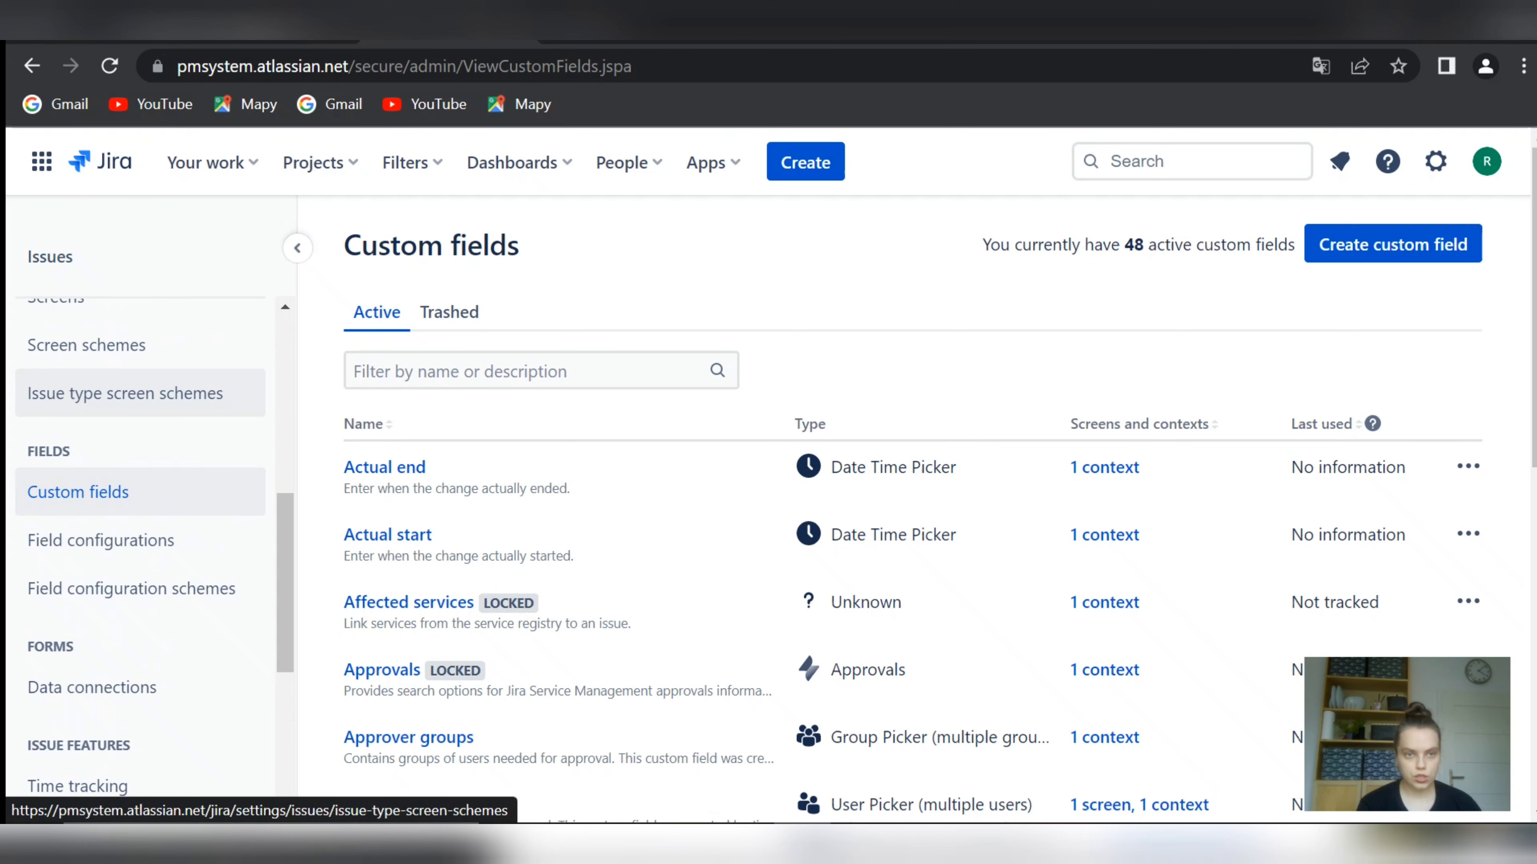
pyautogui.click(124, 393)
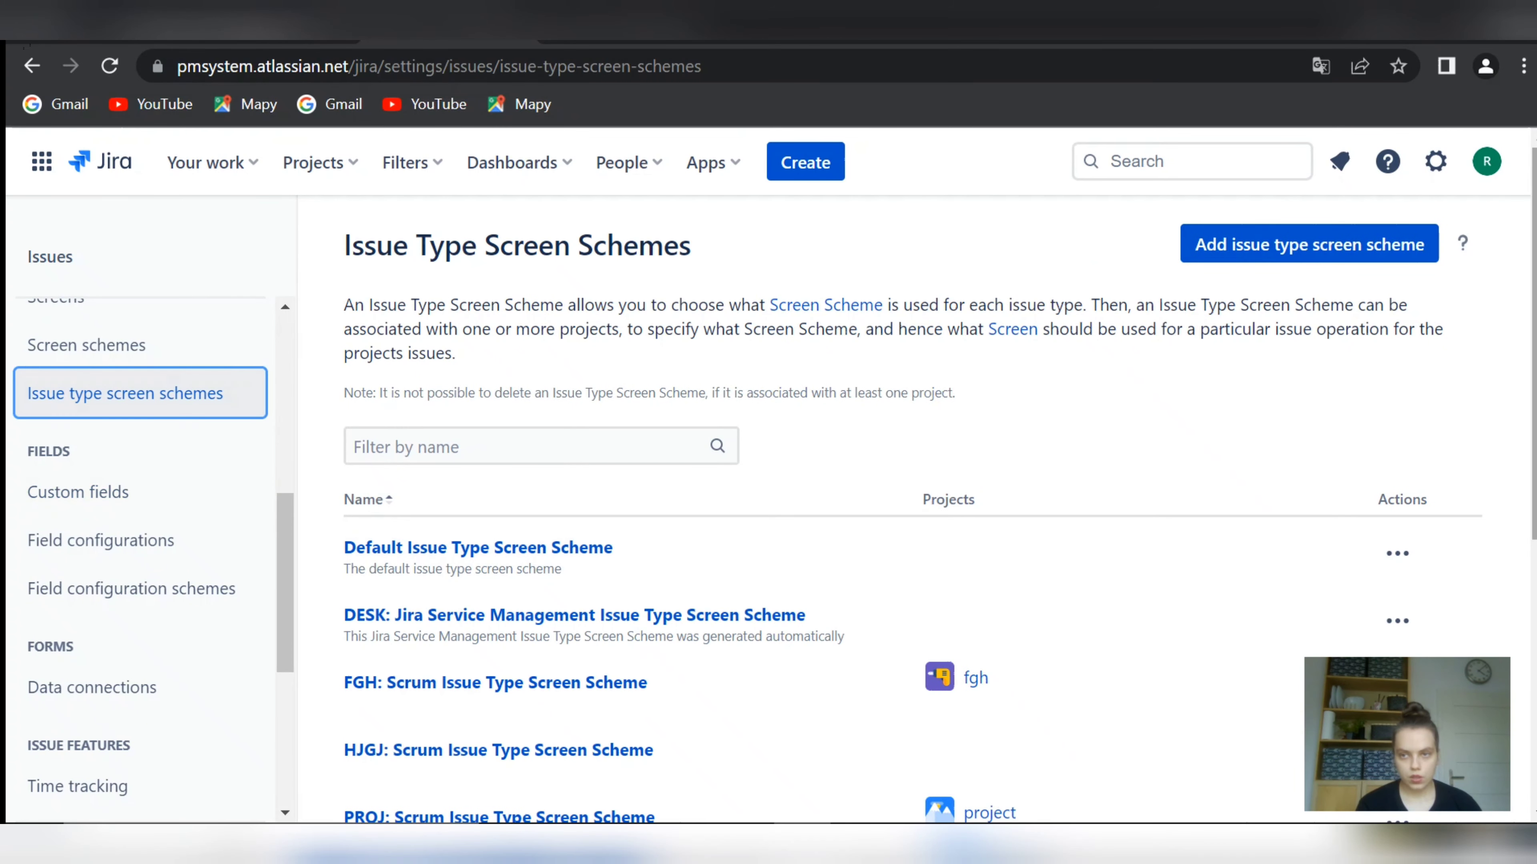
pyautogui.scroll(-3, 908, 514)
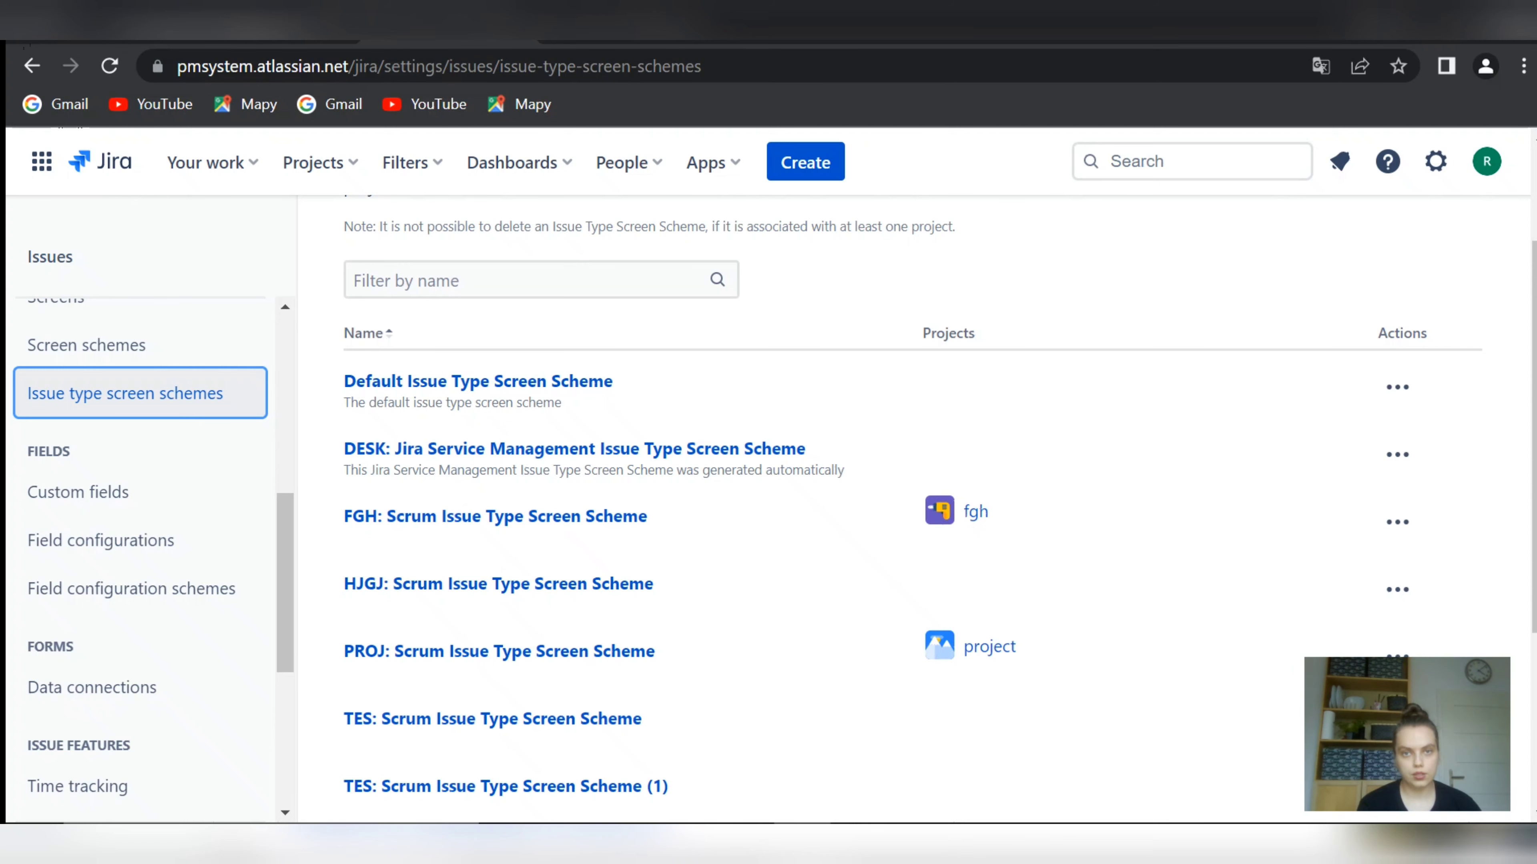
# Open the issue creation form, check its fields for Impacted Area, and close it without creating an issue
pyautogui.click(806, 162)
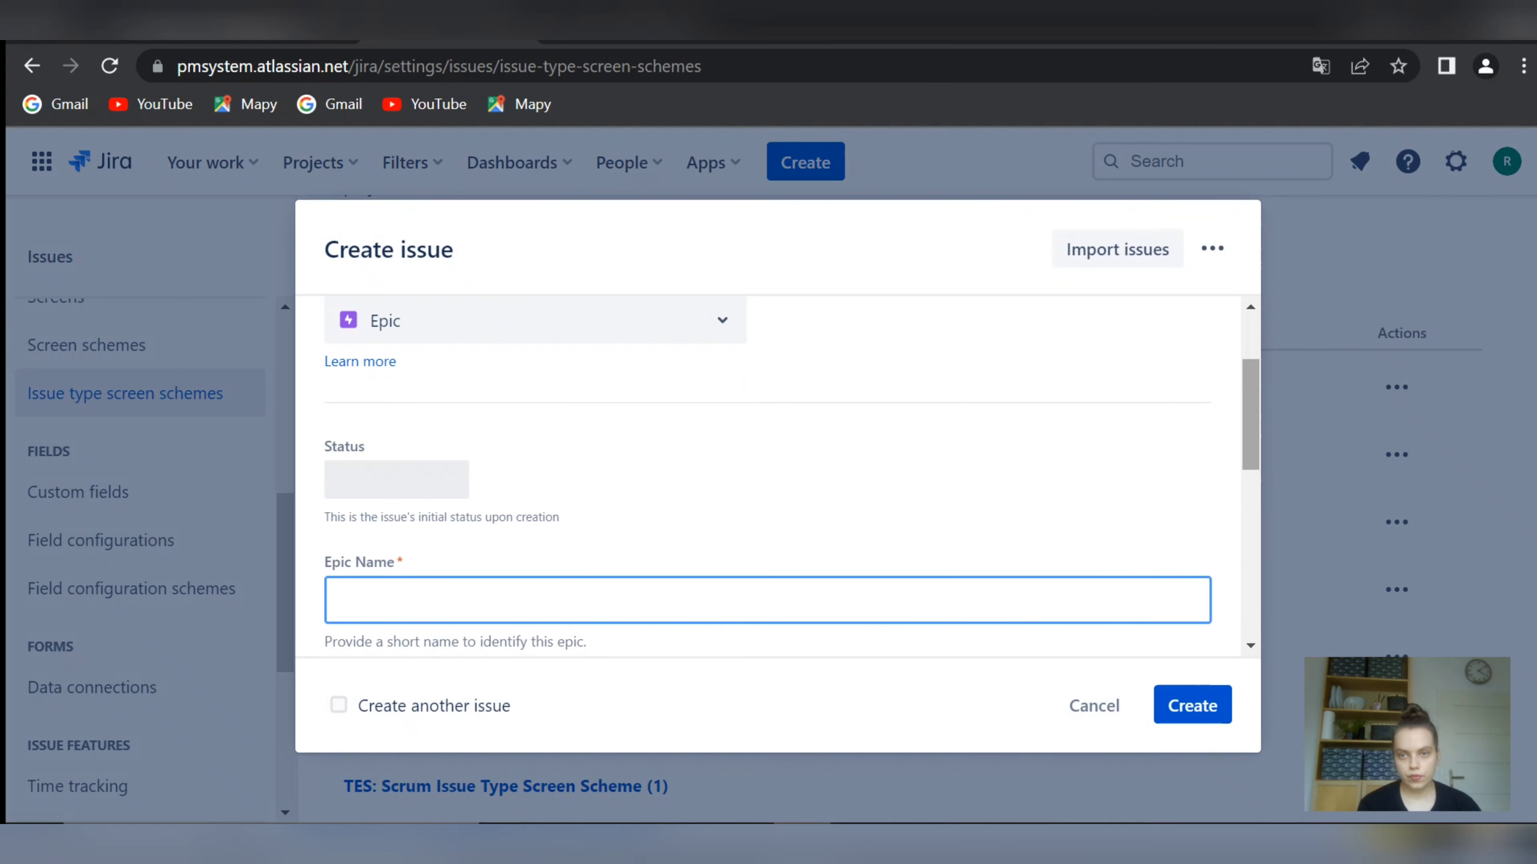
pyautogui.scroll(-10, 768, 472)
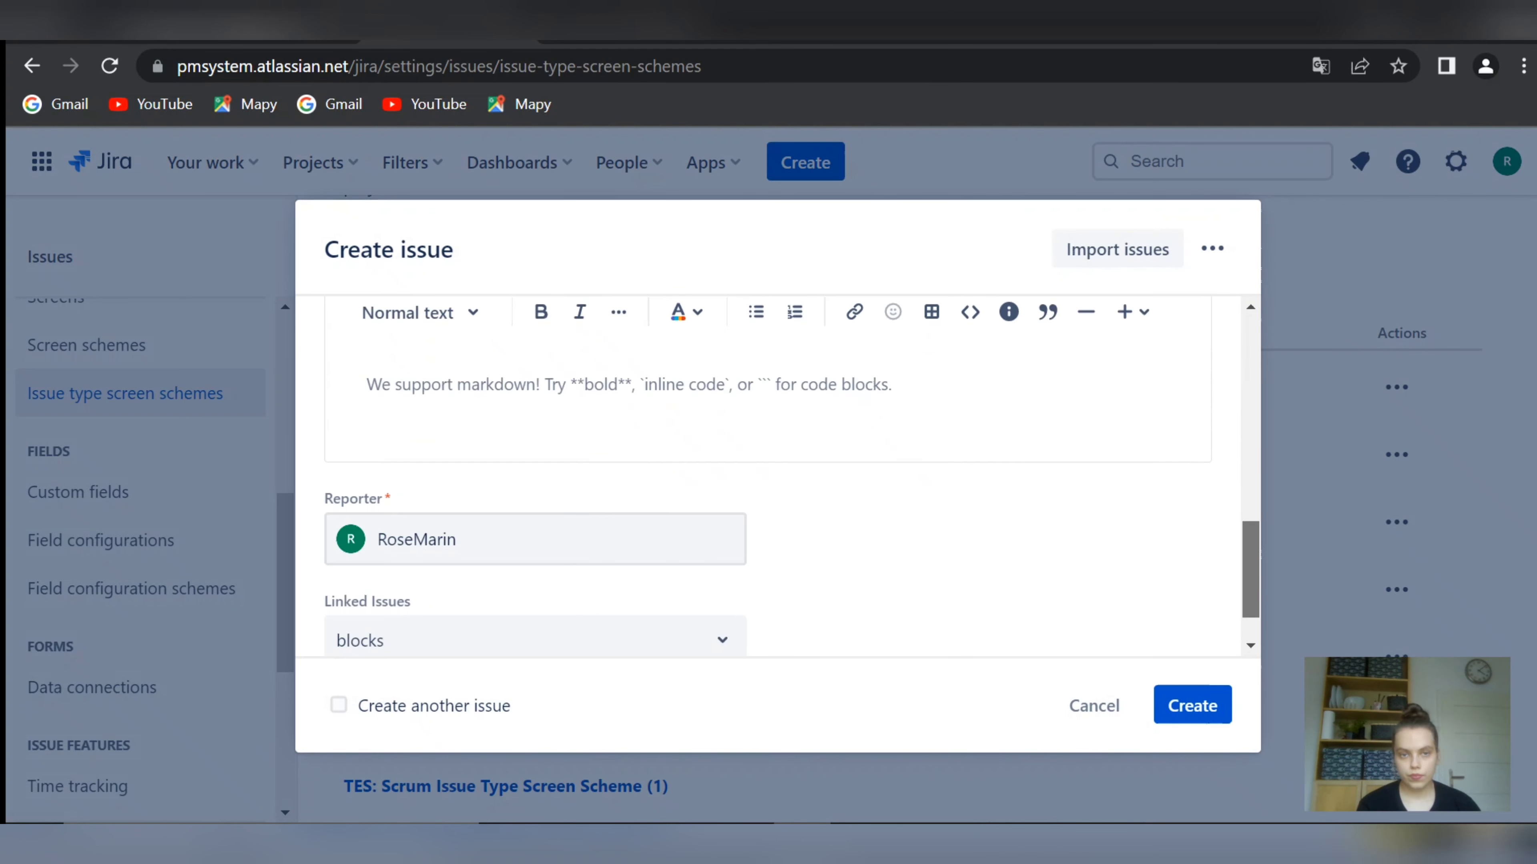
pyautogui.scroll(-5, 768, 472)
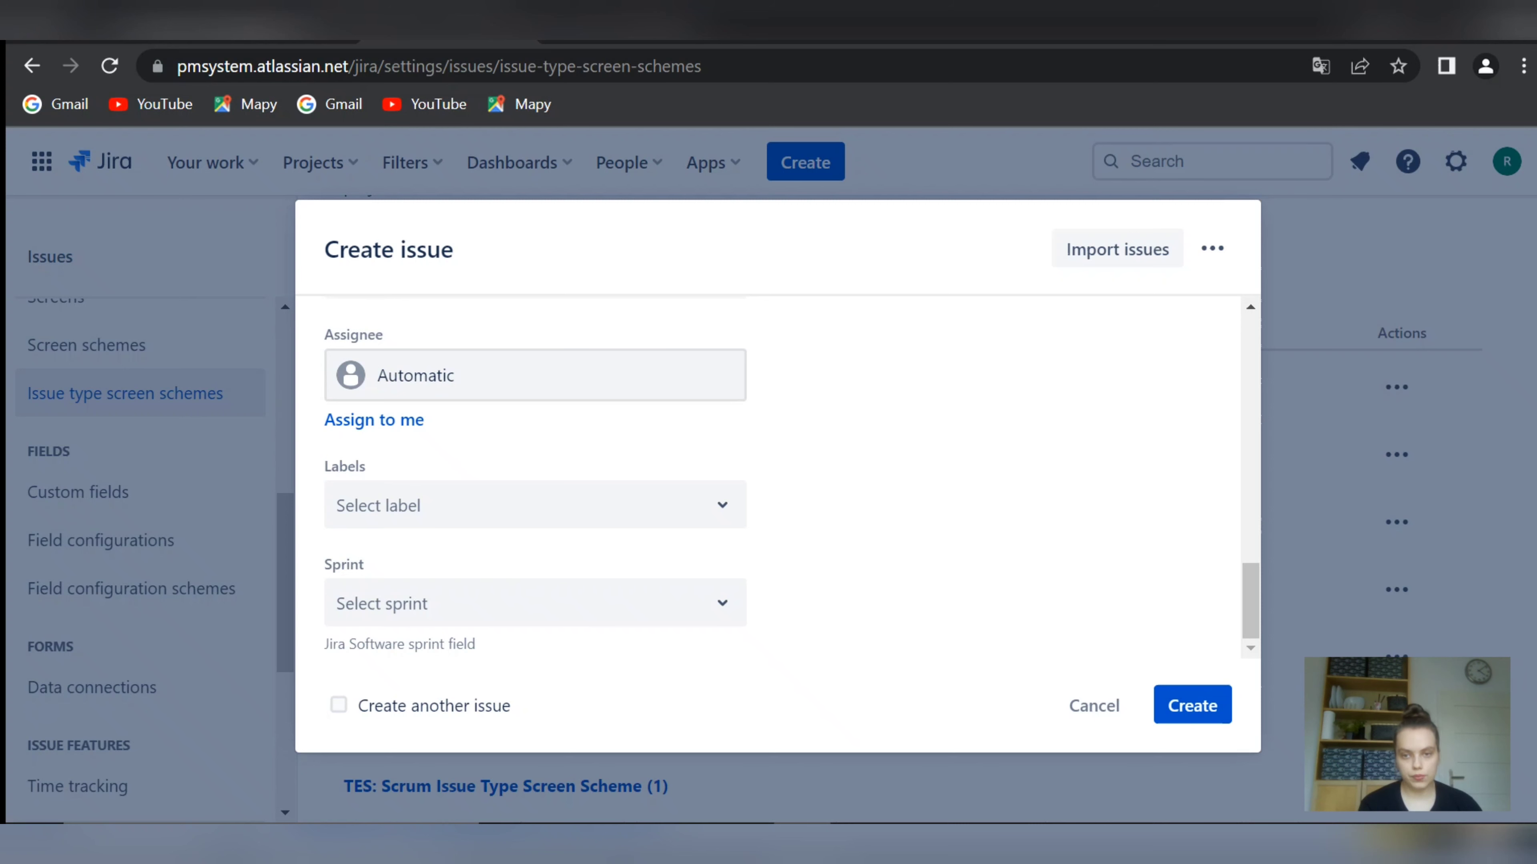
pyautogui.click(1094, 706)
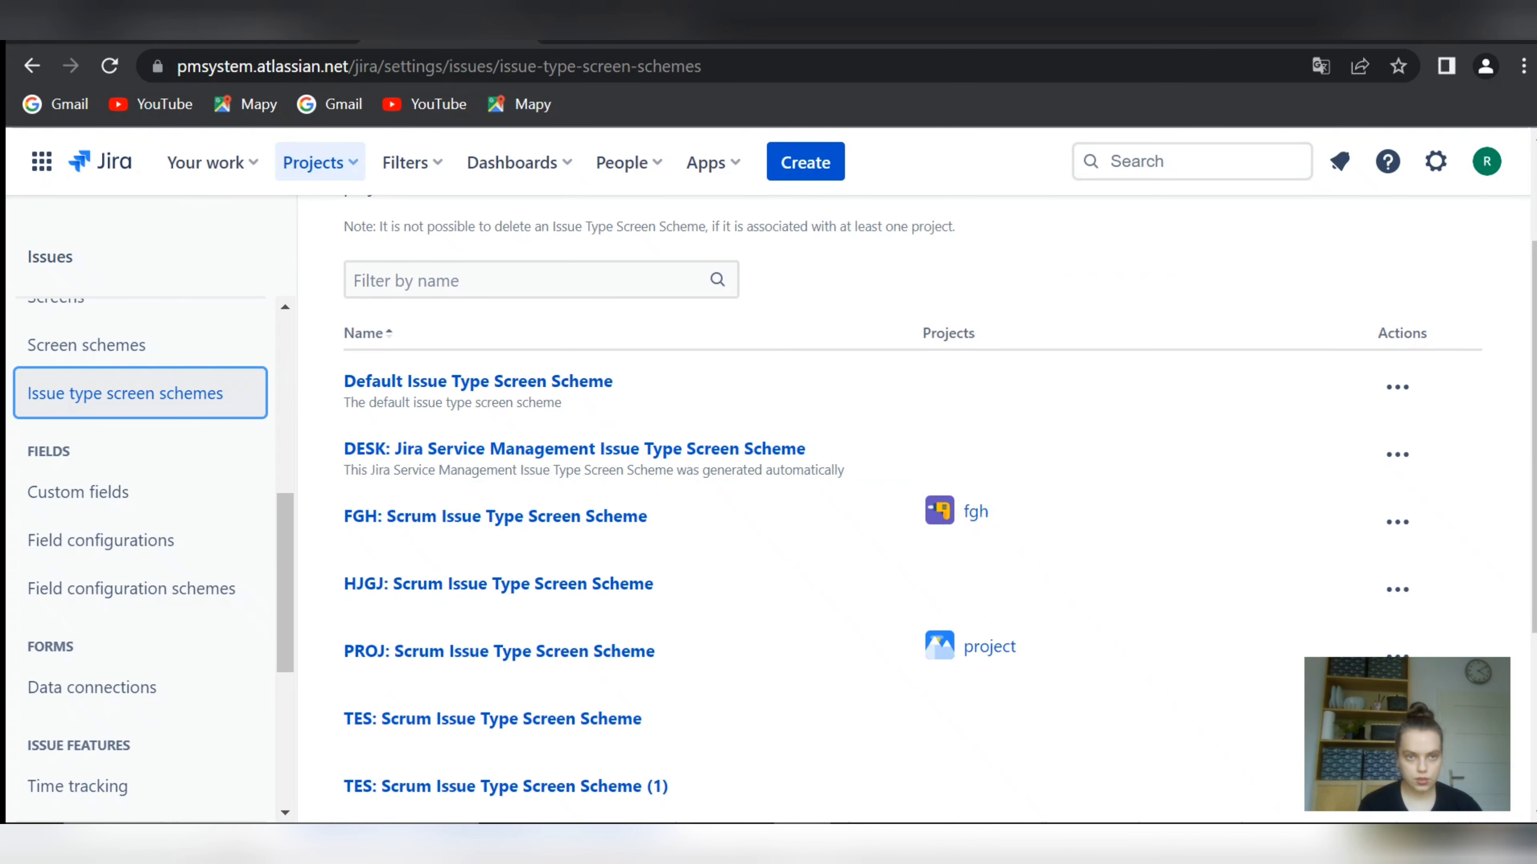
# Switch to the project (PROJ) and open the issue fields page in its project settings
pyautogui.click(318, 162)
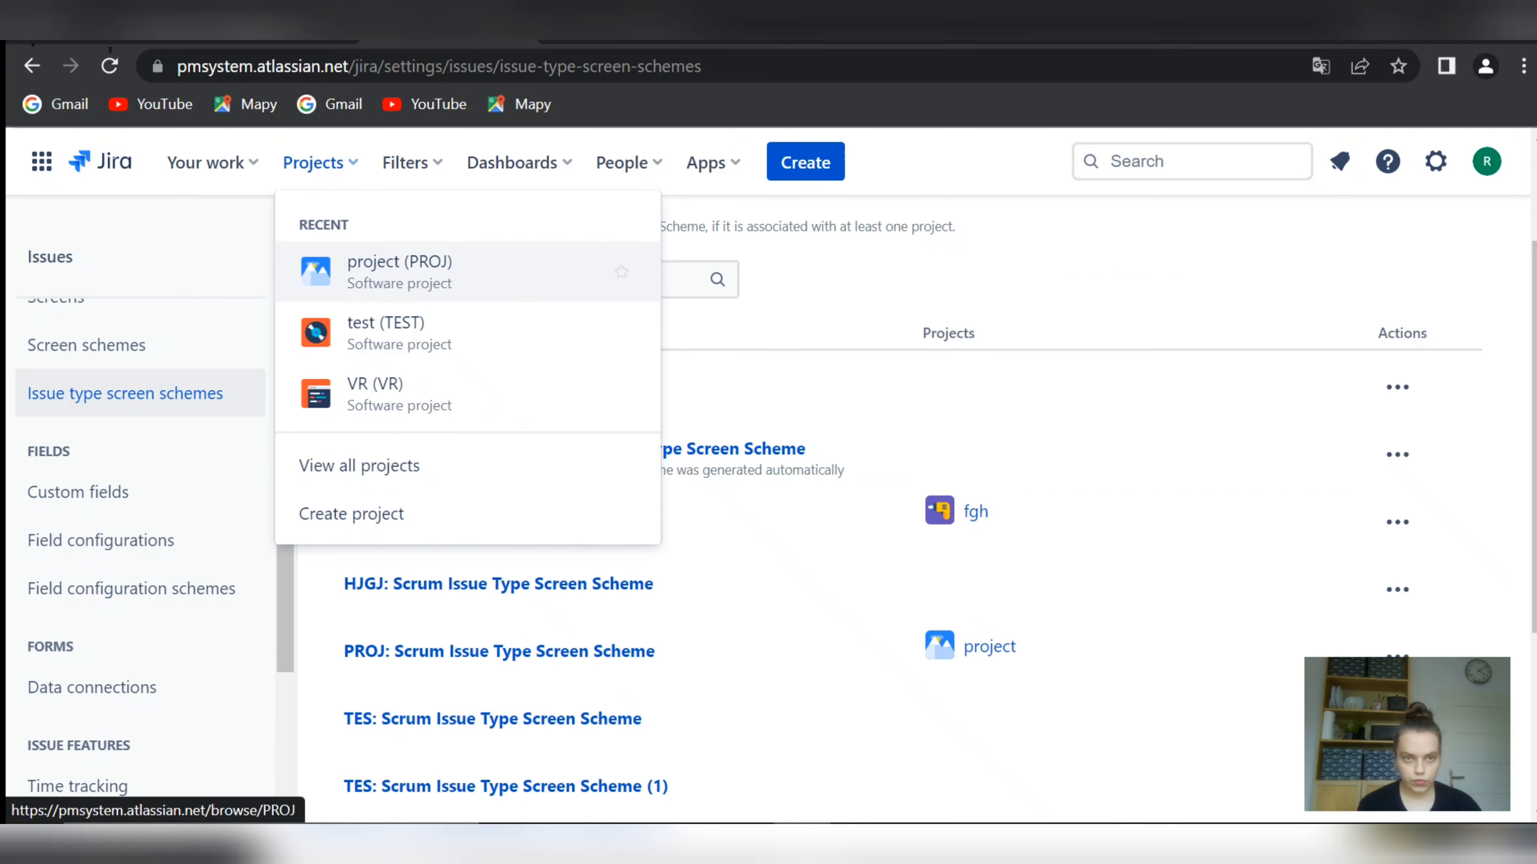
pyautogui.click(399, 271)
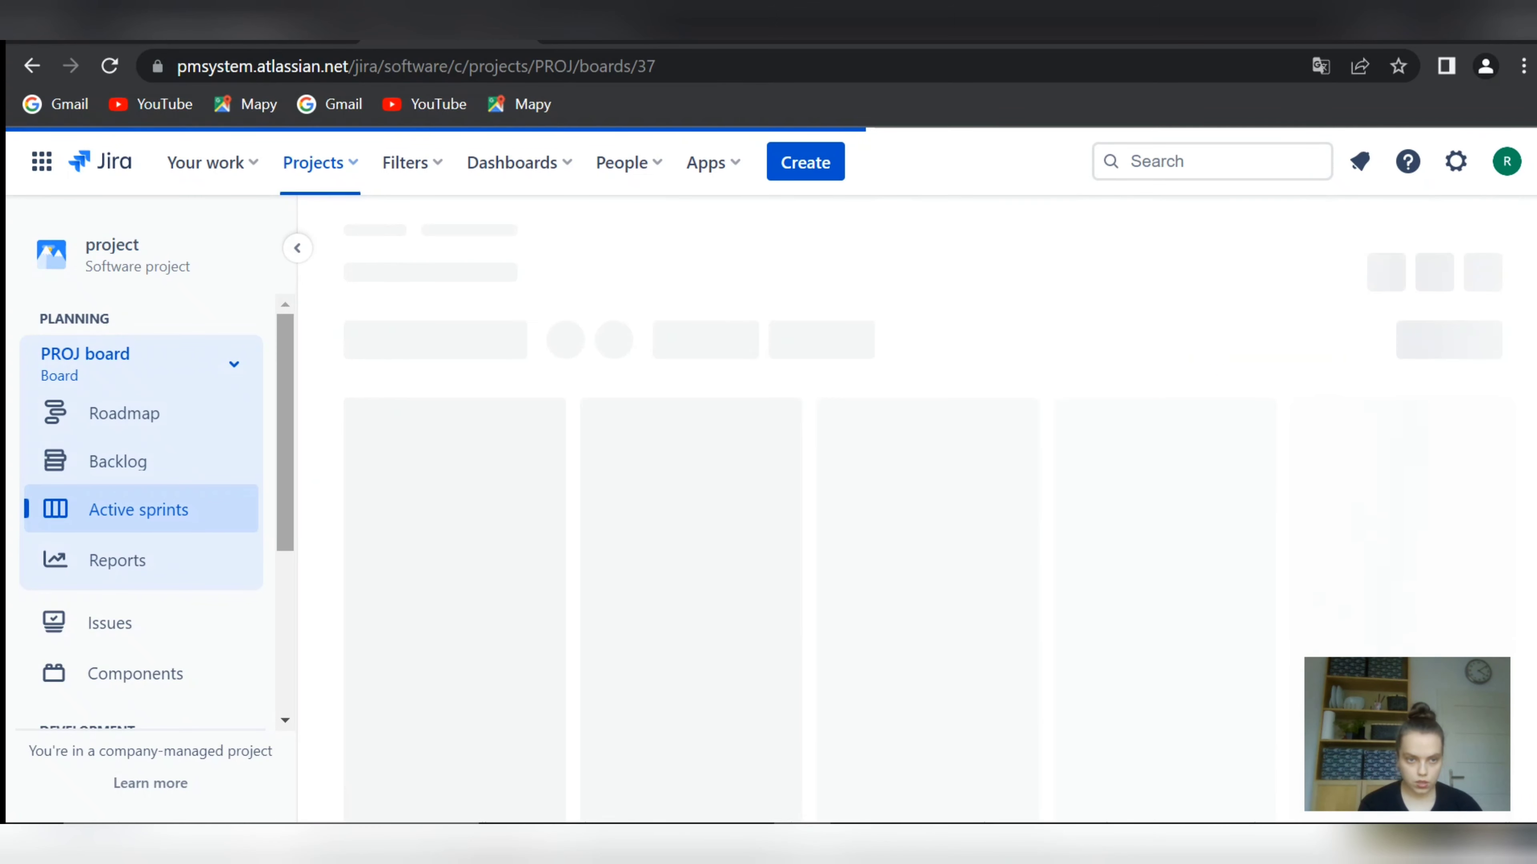
pyautogui.scroll(-5, 140, 645)
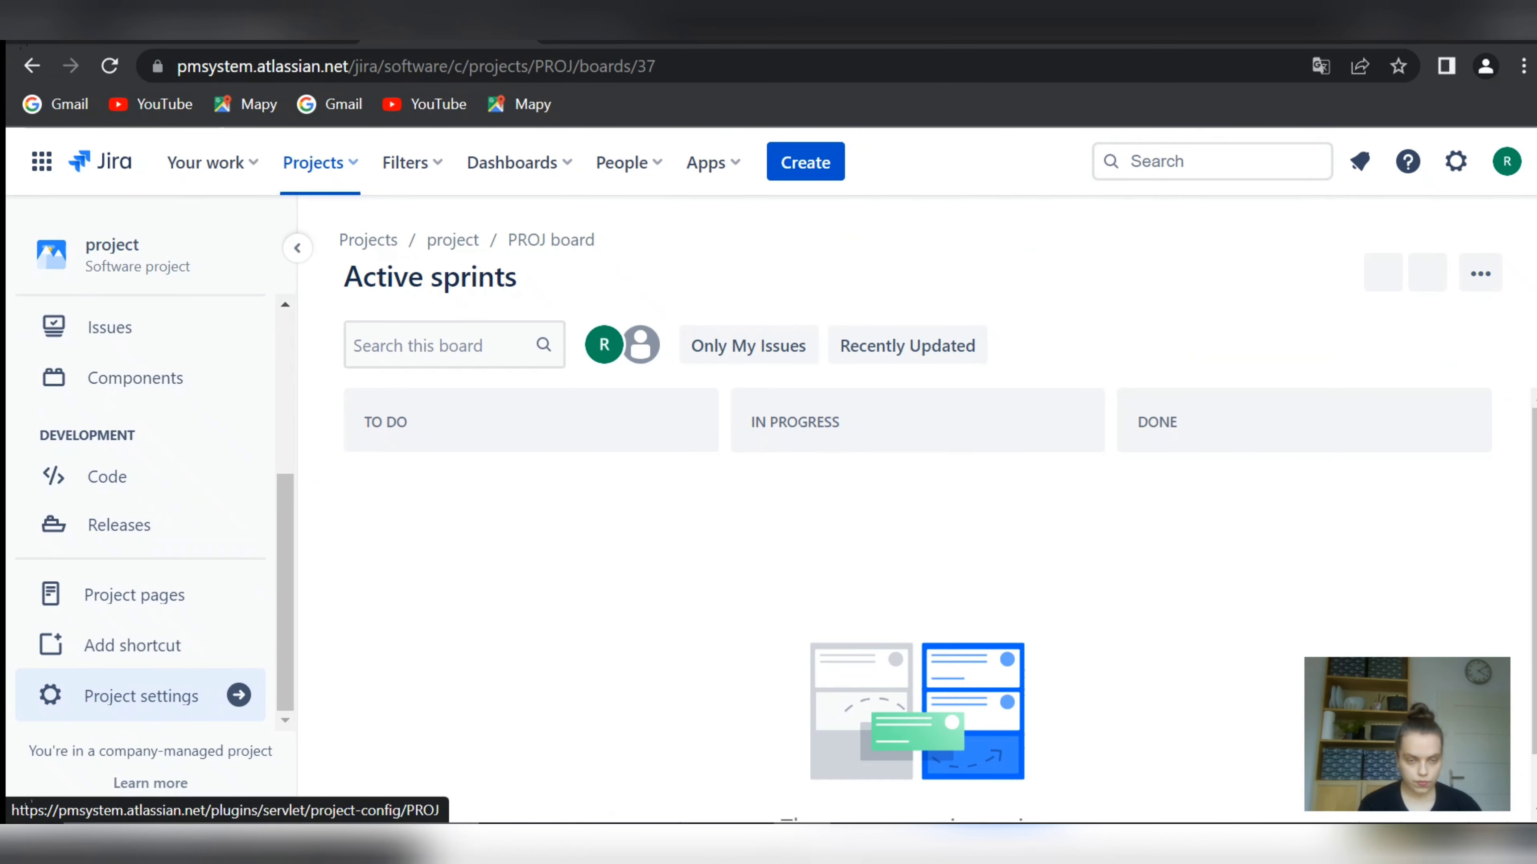
pyautogui.click(141, 695)
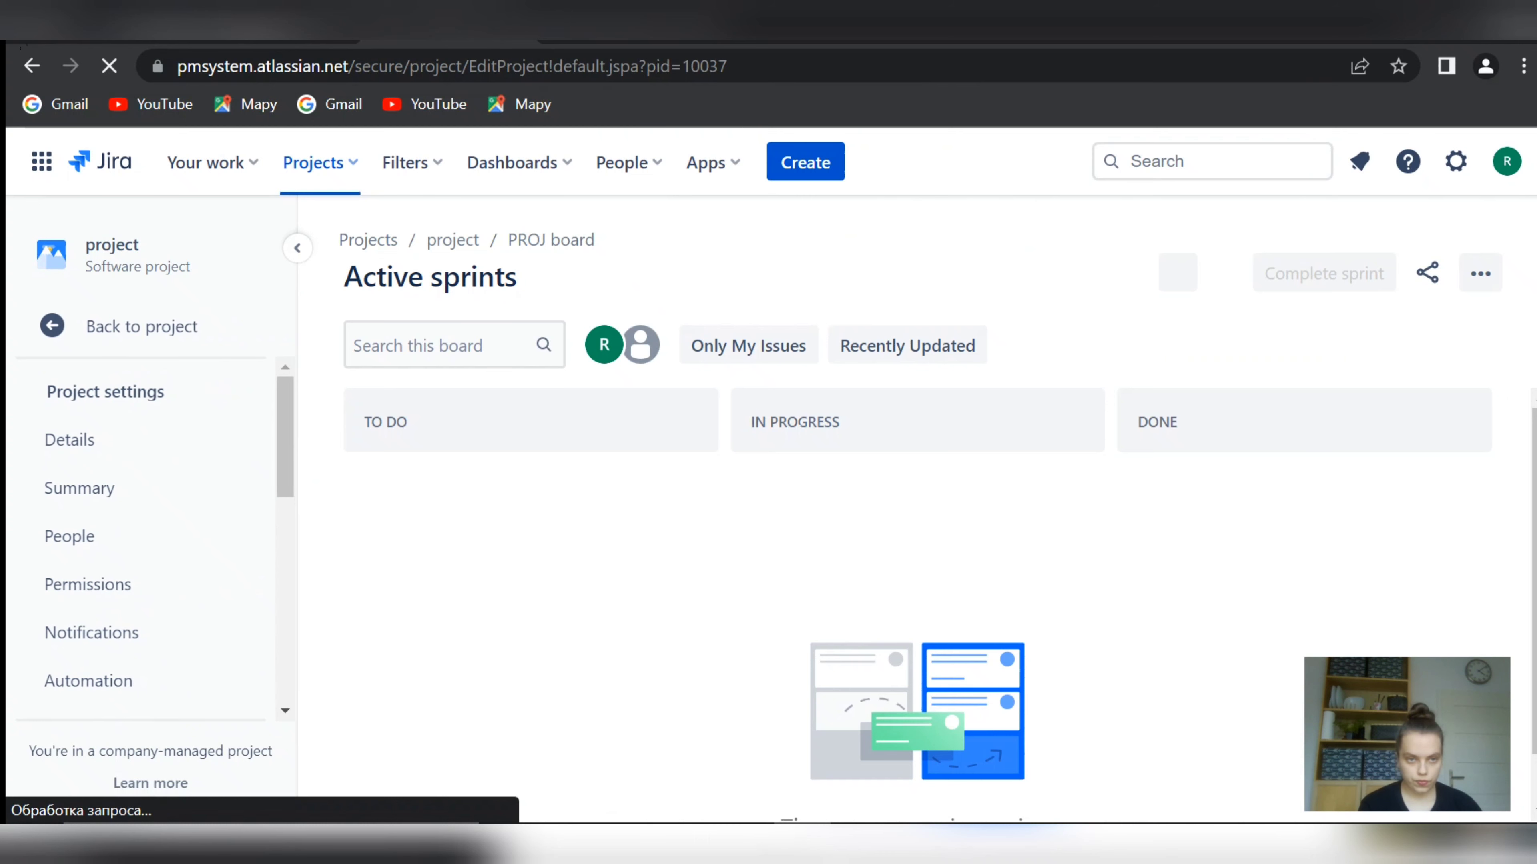
pyautogui.scroll(-4, 145, 545)
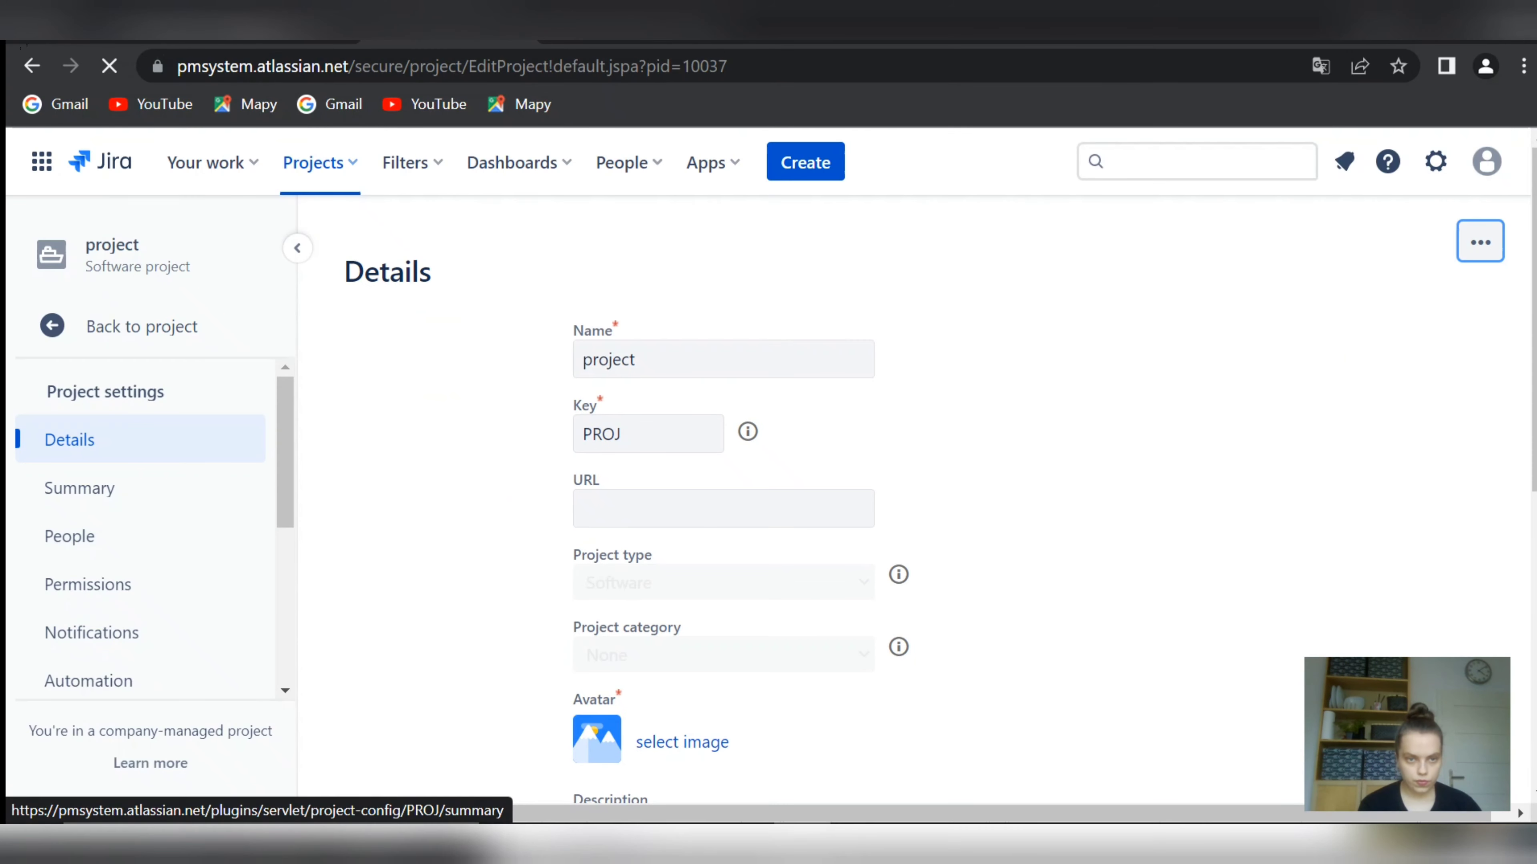
pyautogui.scroll(-3, 145, 532)
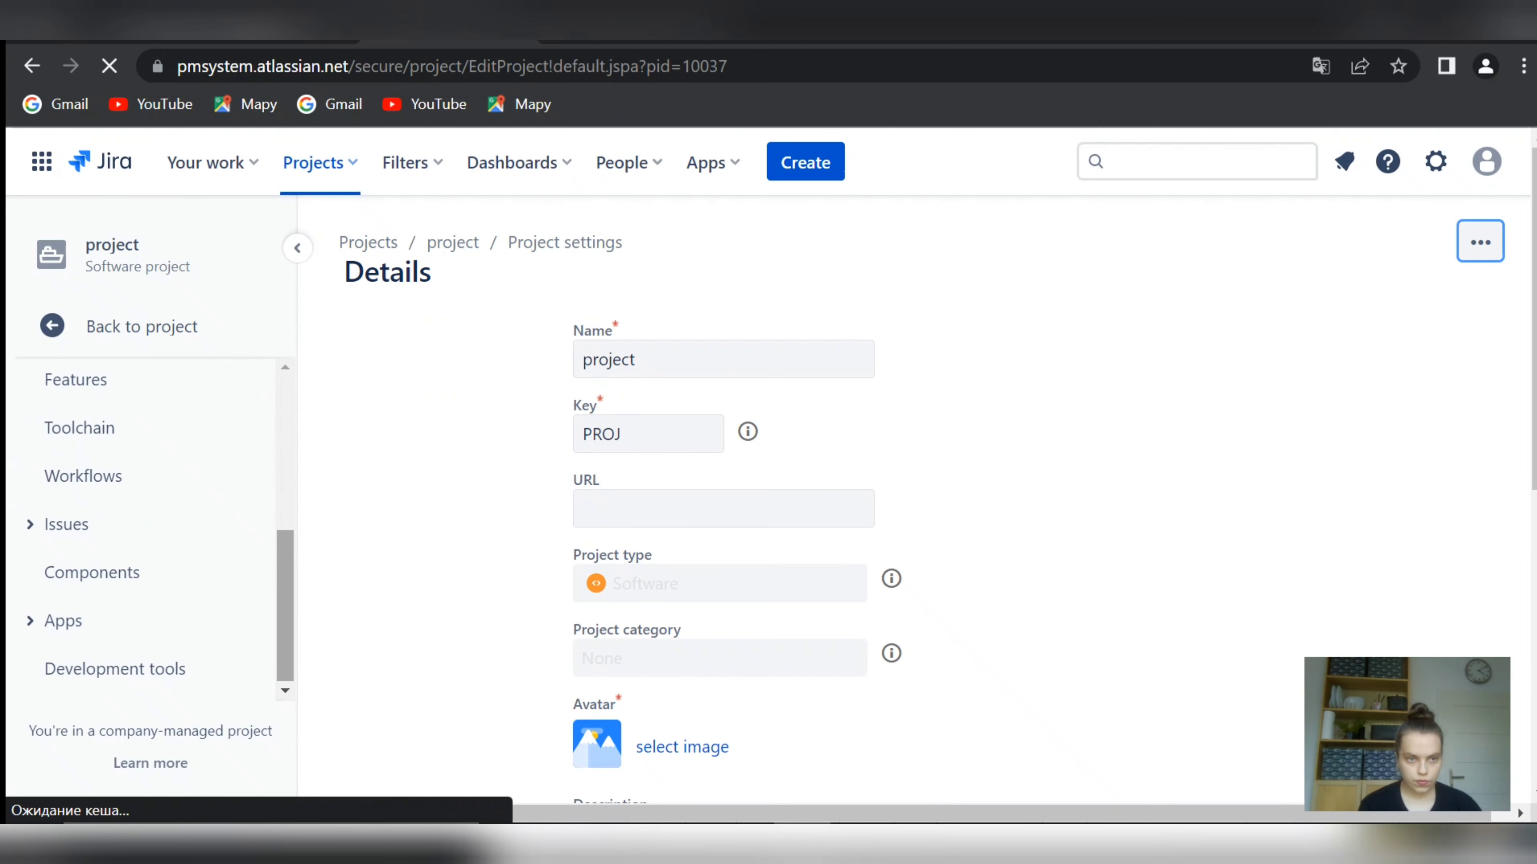
pyautogui.scroll(-4, 145, 533)
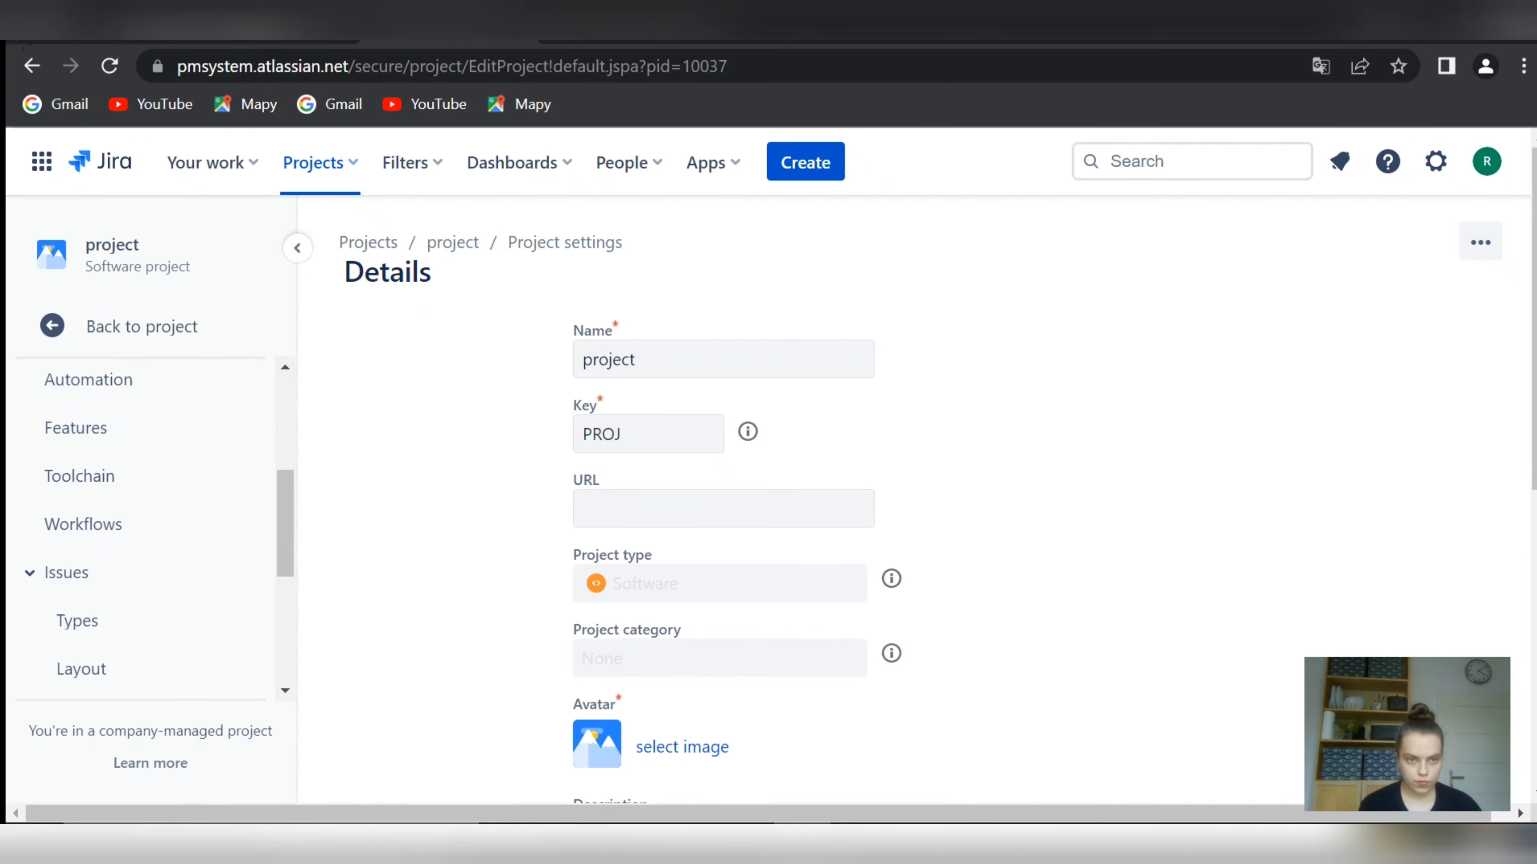
pyautogui.scroll(-1, 145, 532)
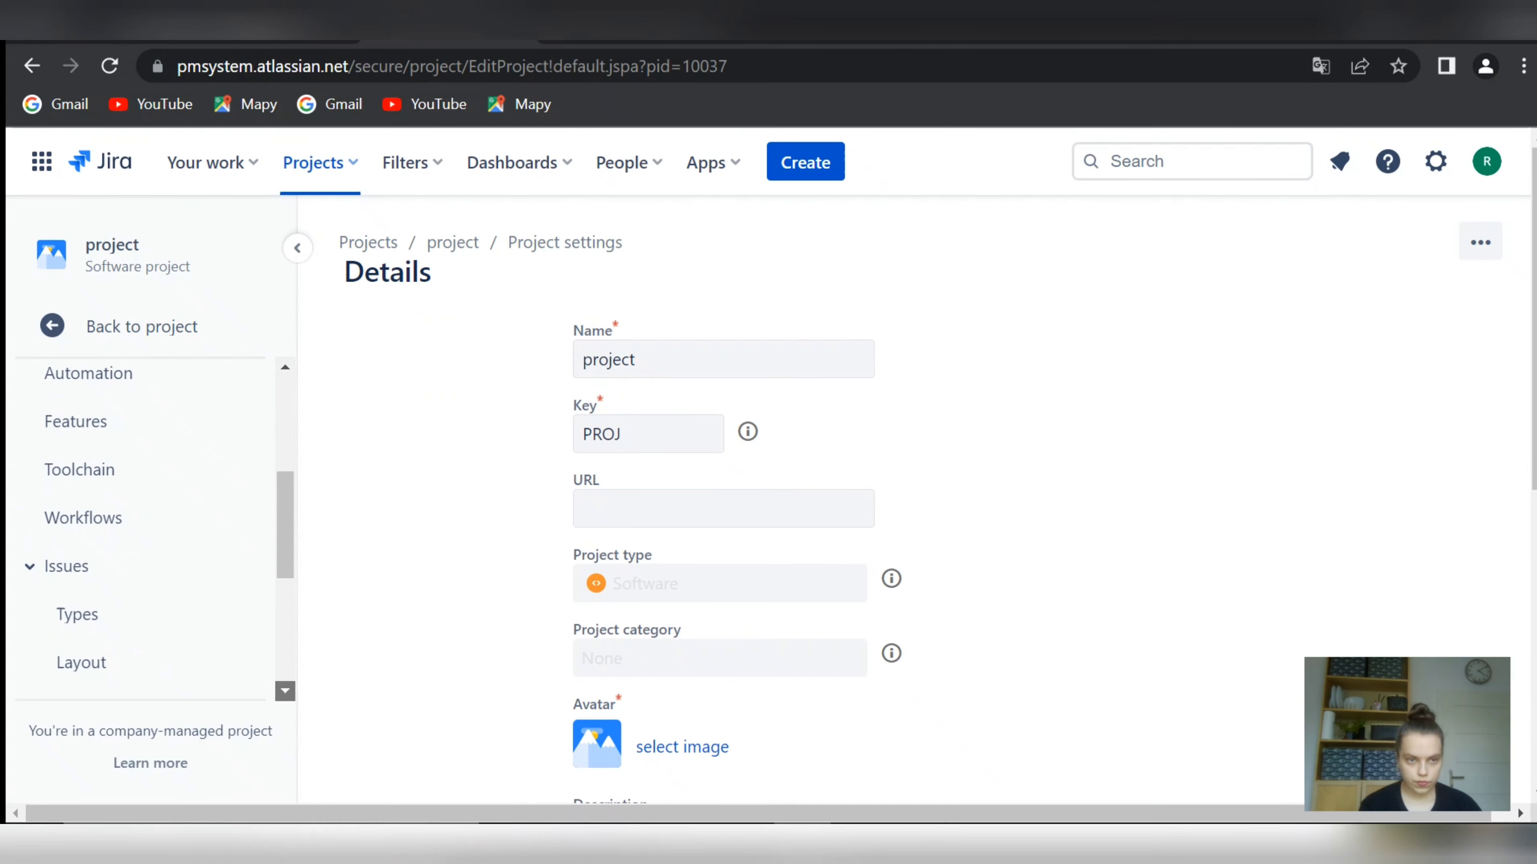
pyautogui.scroll(-3, 145, 533)
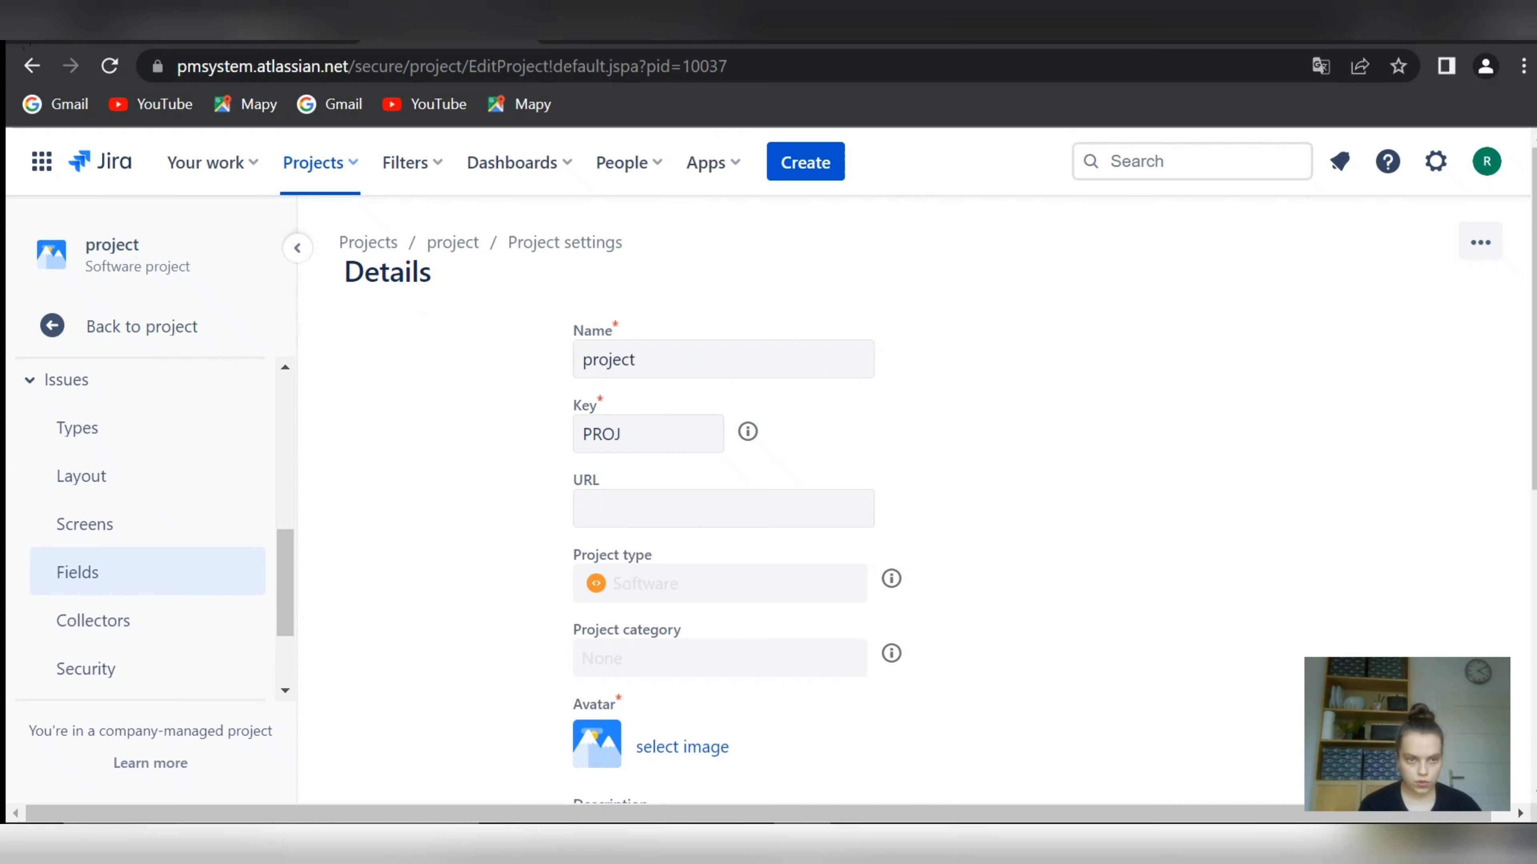
pyautogui.click(121, 572)
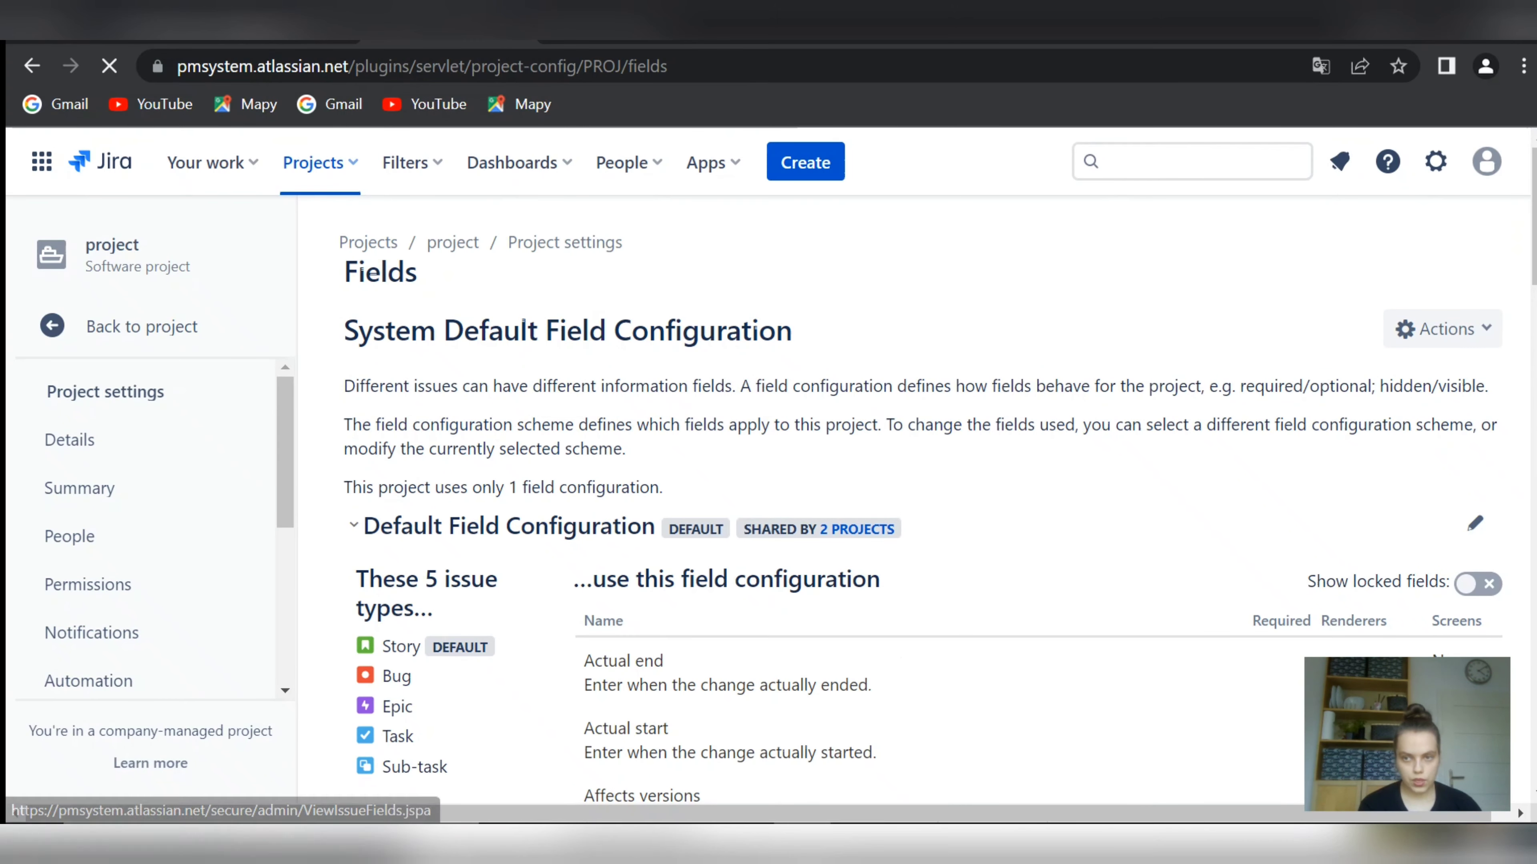
# Edit the Default Field Configuration to make the Impacted Area field required
pyautogui.click(1474, 524)
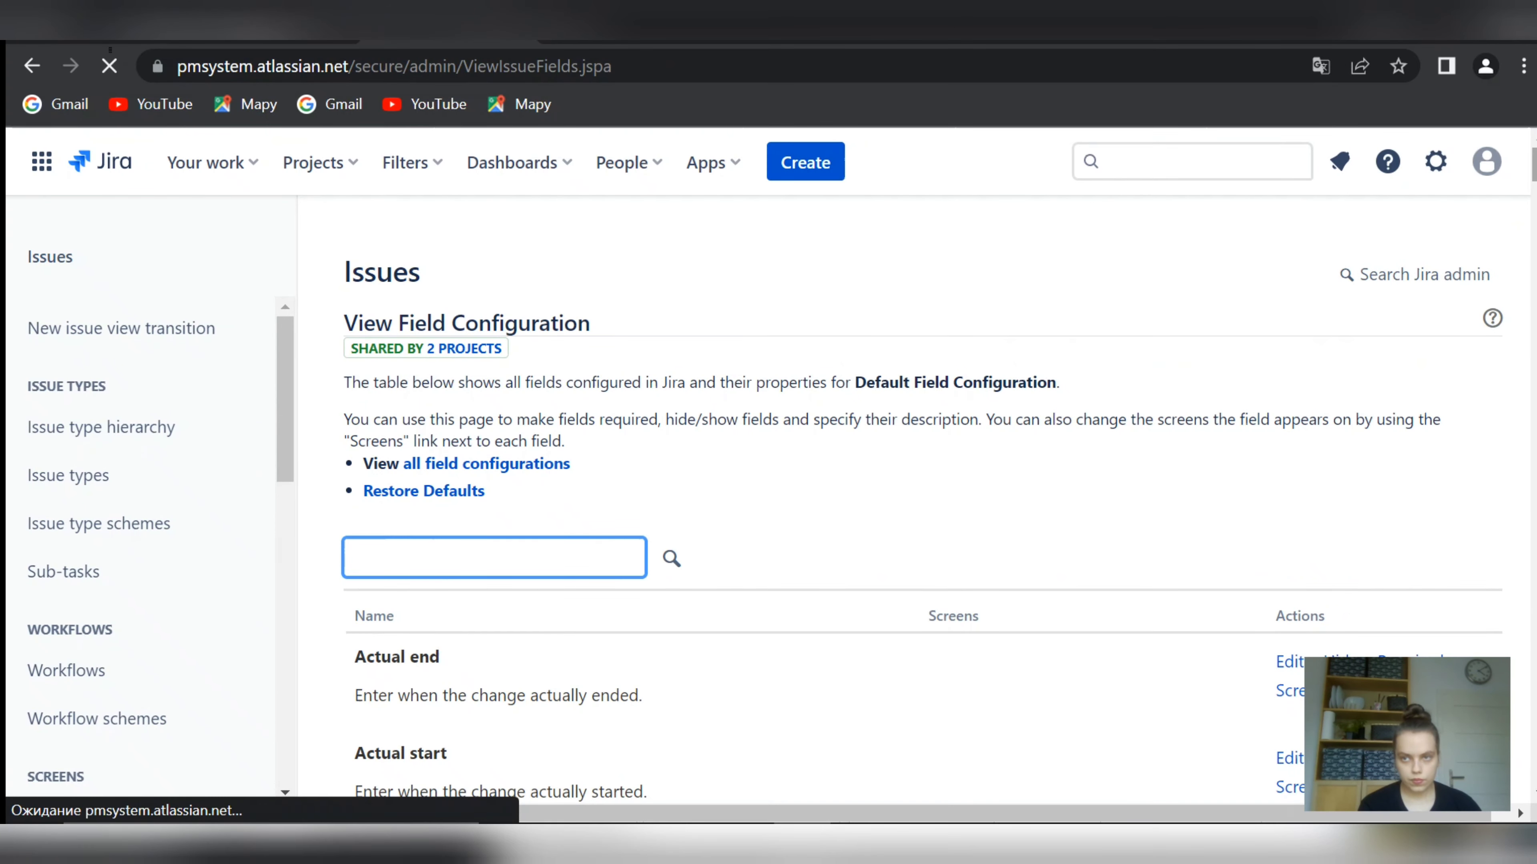
pyautogui.scroll(-10, 908, 503)
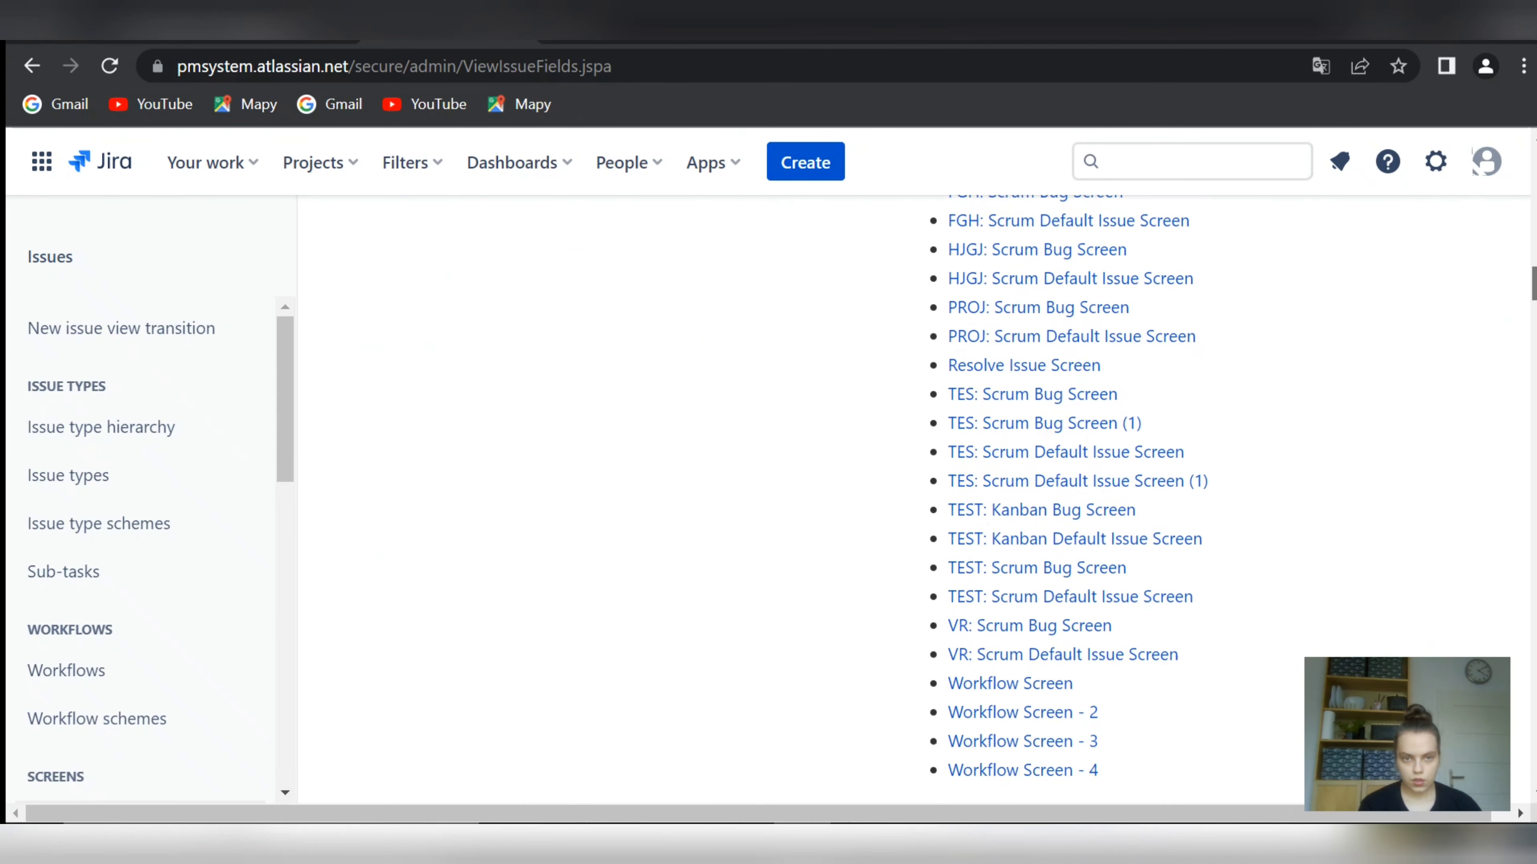
pyautogui.scroll(-15, 907, 502)
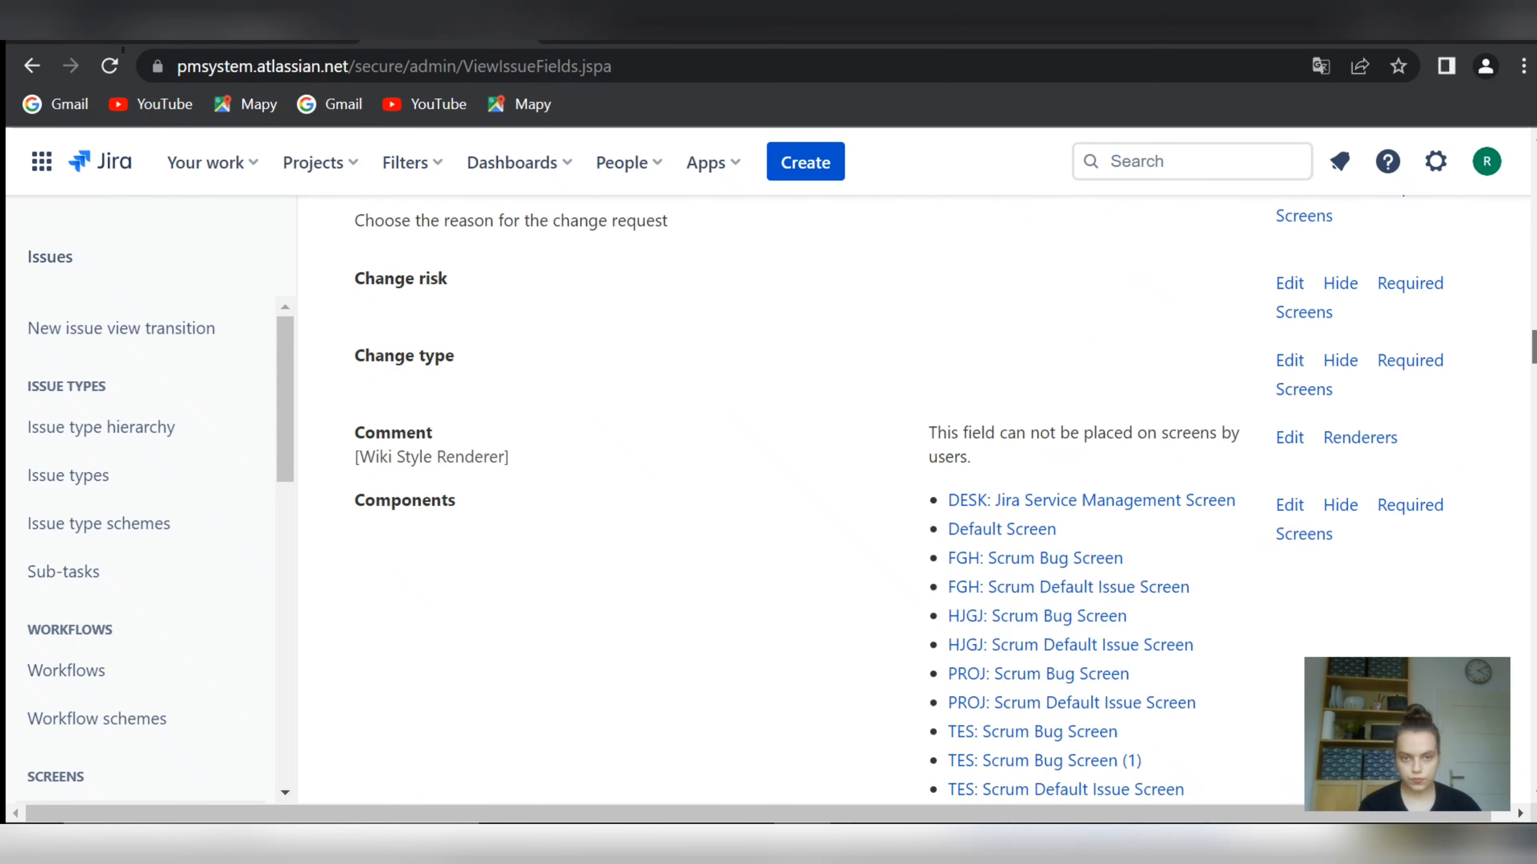
pyautogui.scroll(-12, 907, 502)
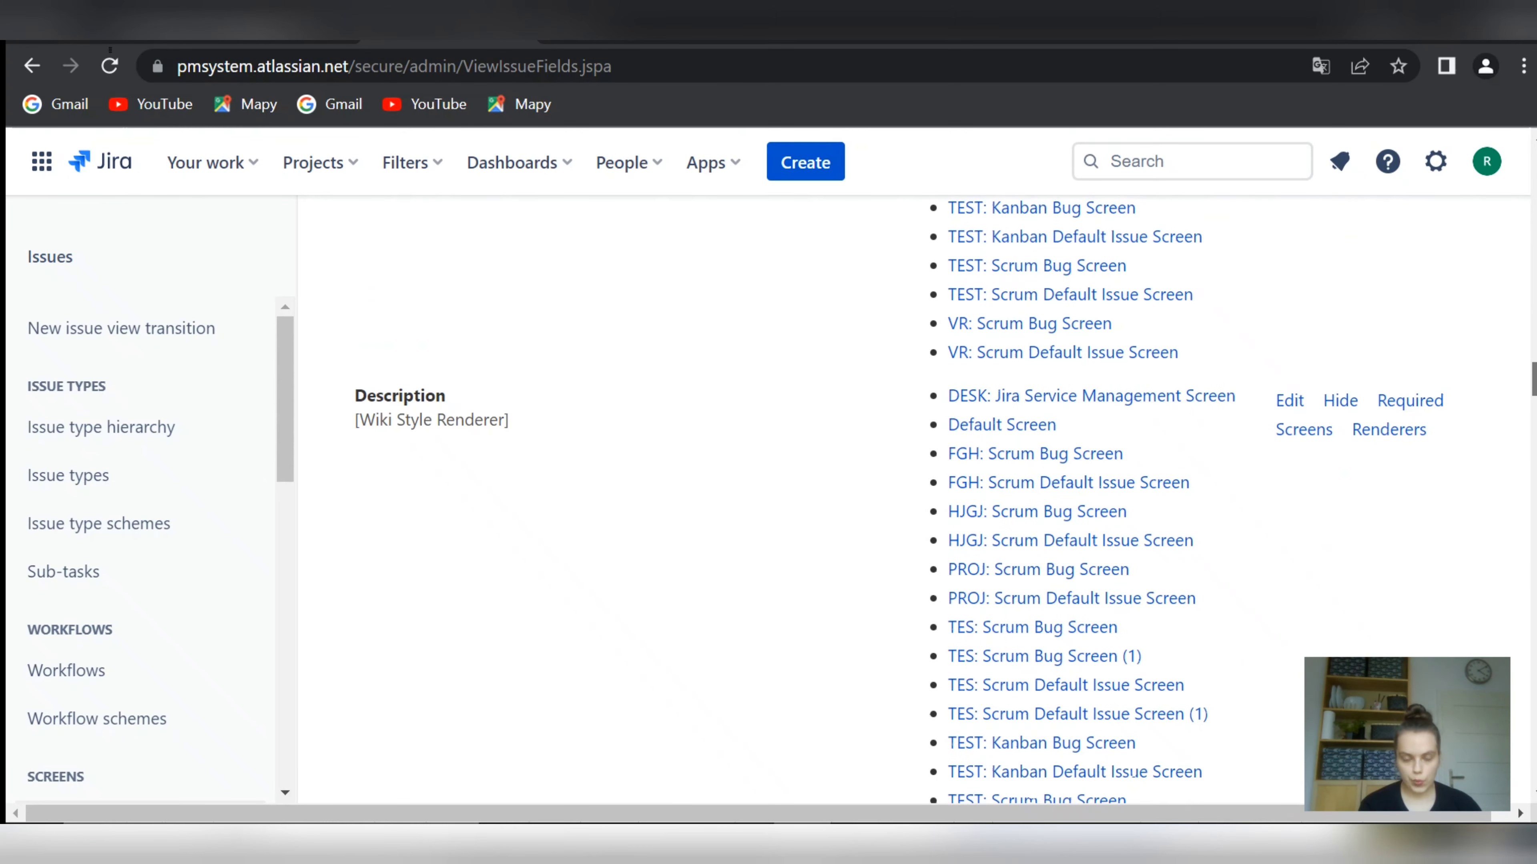
pyautogui.scroll(-15, 908, 502)
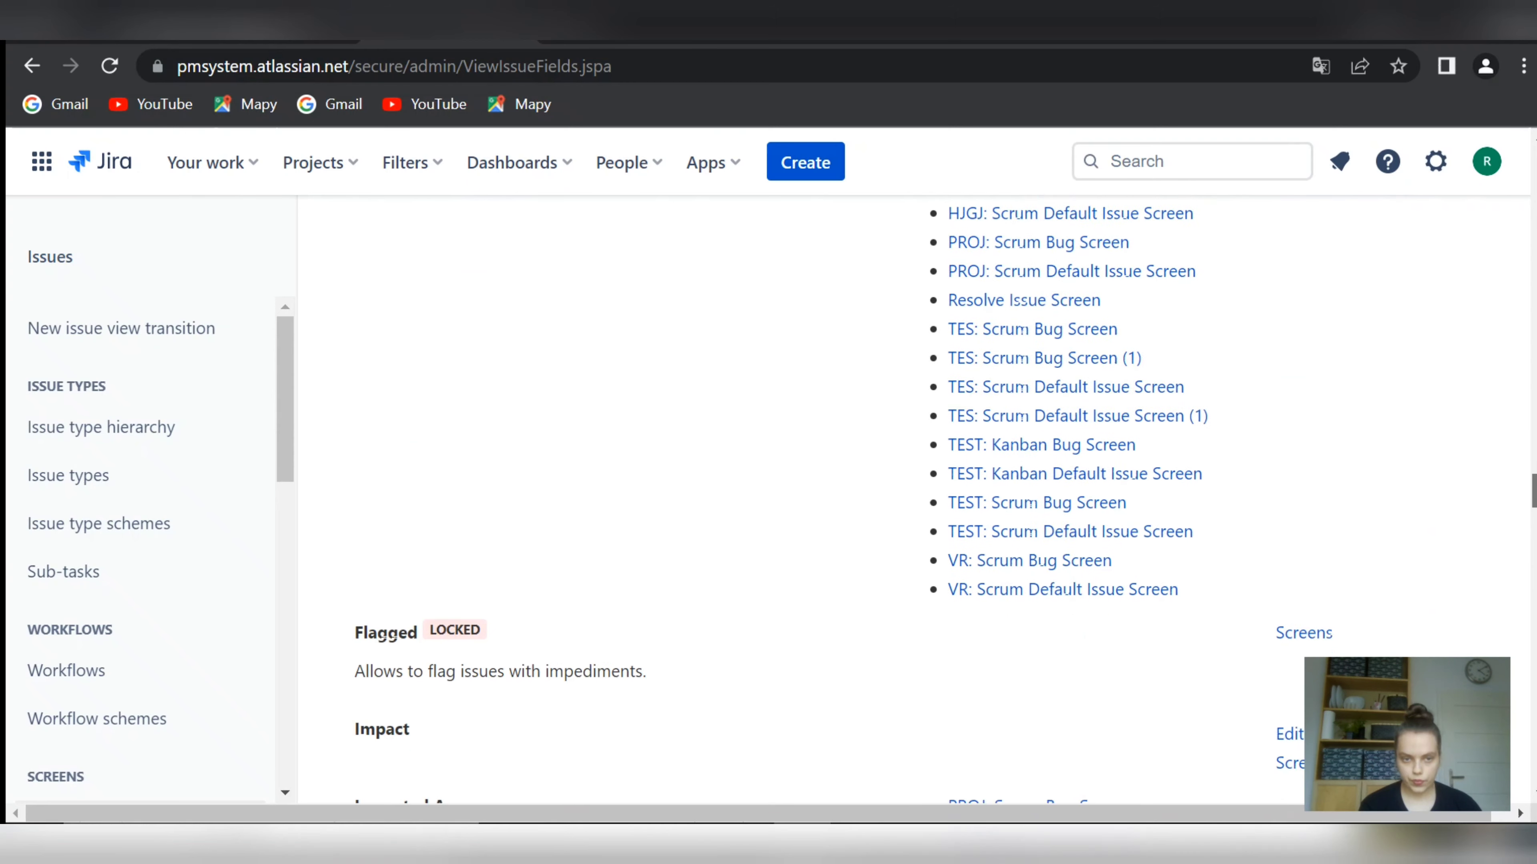
pyautogui.scroll(2, 1391, 484)
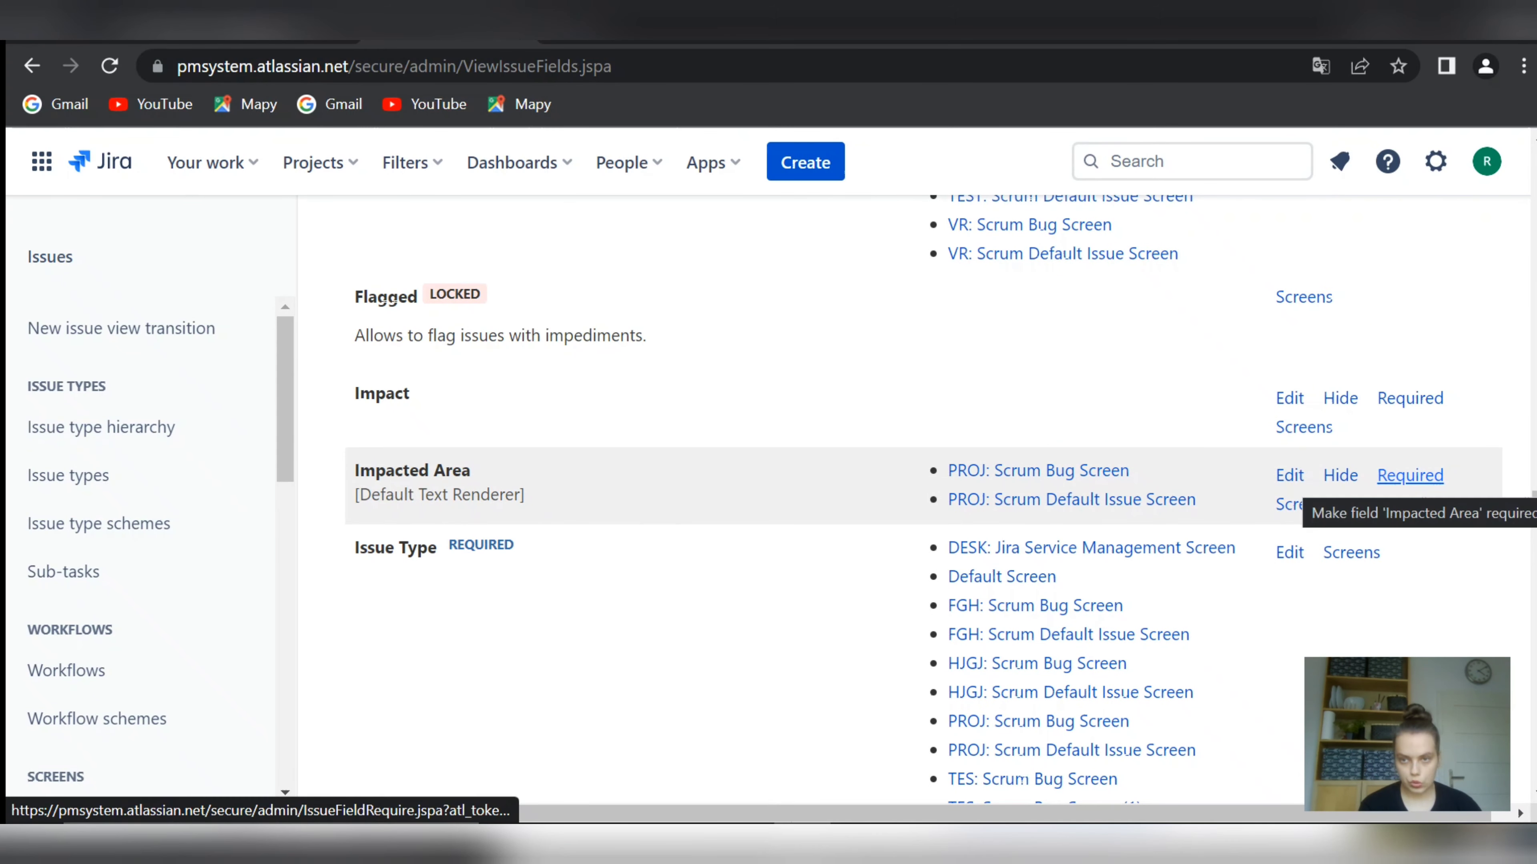
pyautogui.click(1410, 475)
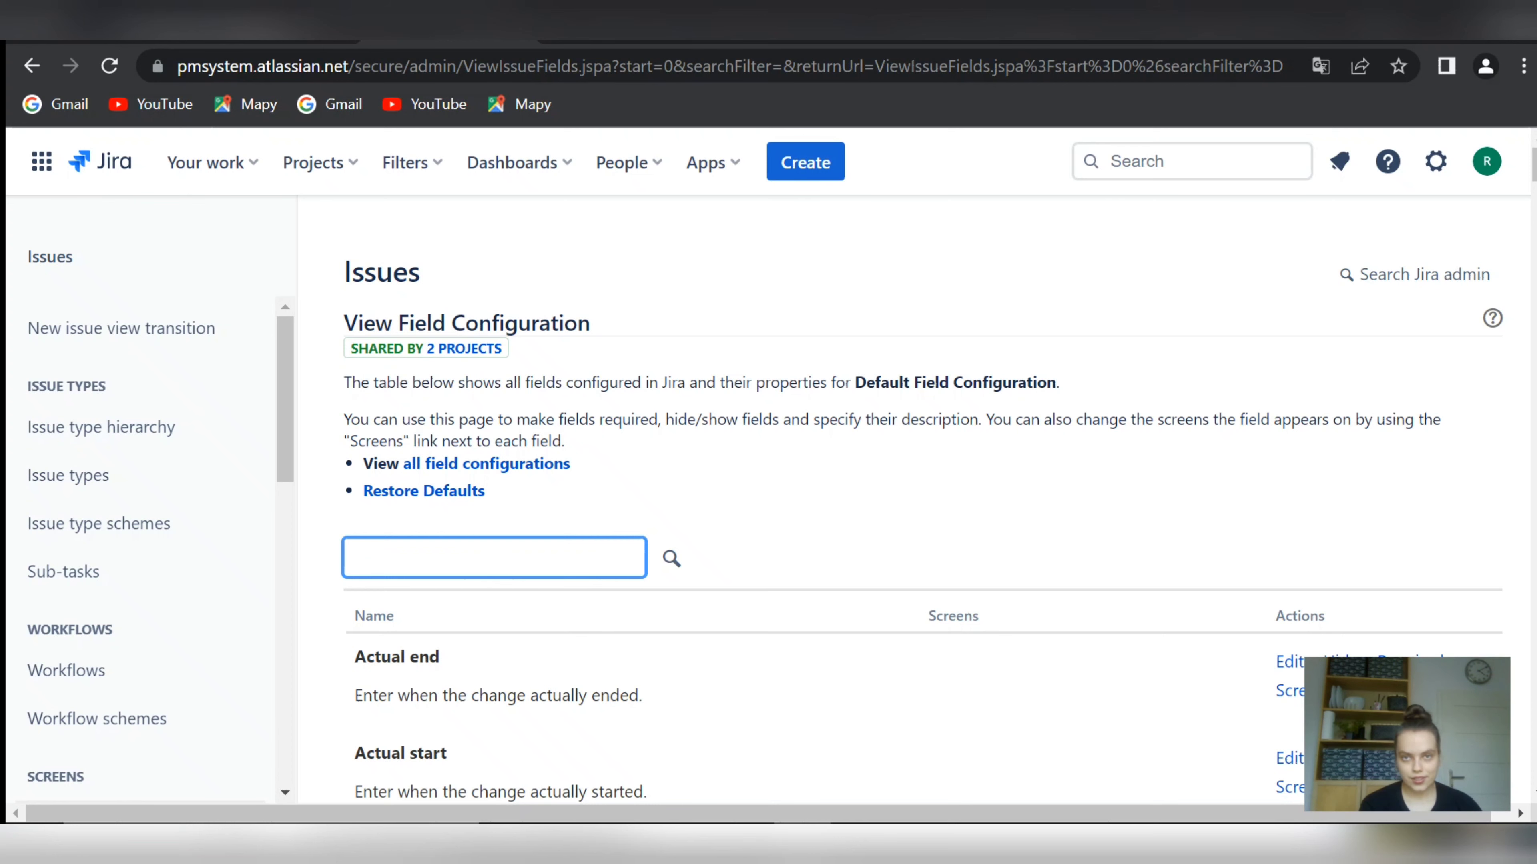
# Open a new issue form and check the Impacted Area field at the end of the form
pyautogui.click(805, 162)
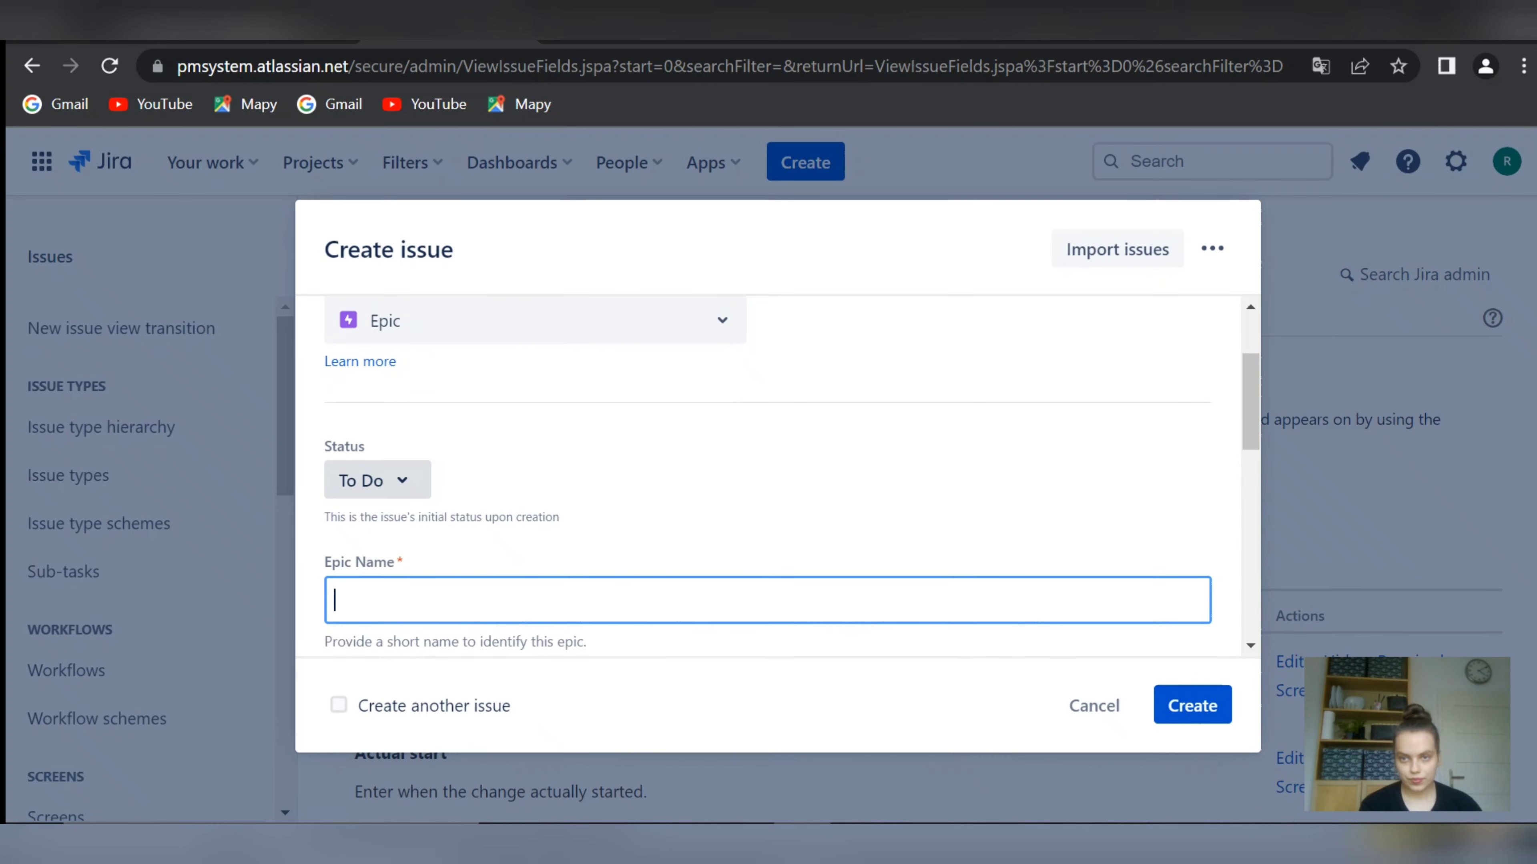
pyautogui.scroll(-10, 792, 473)
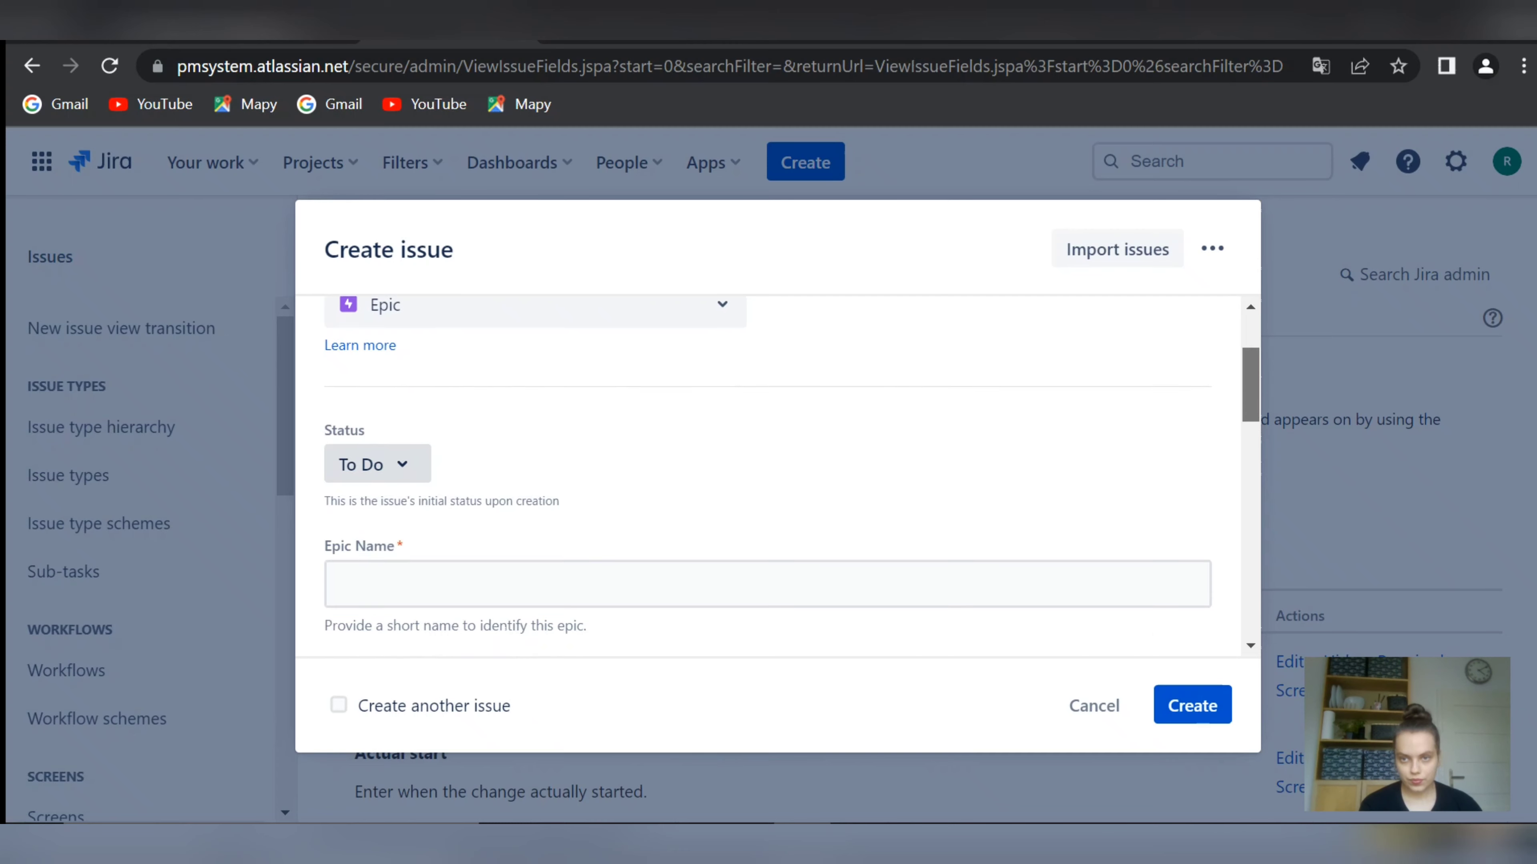
pyautogui.scroll(-6, 780, 476)
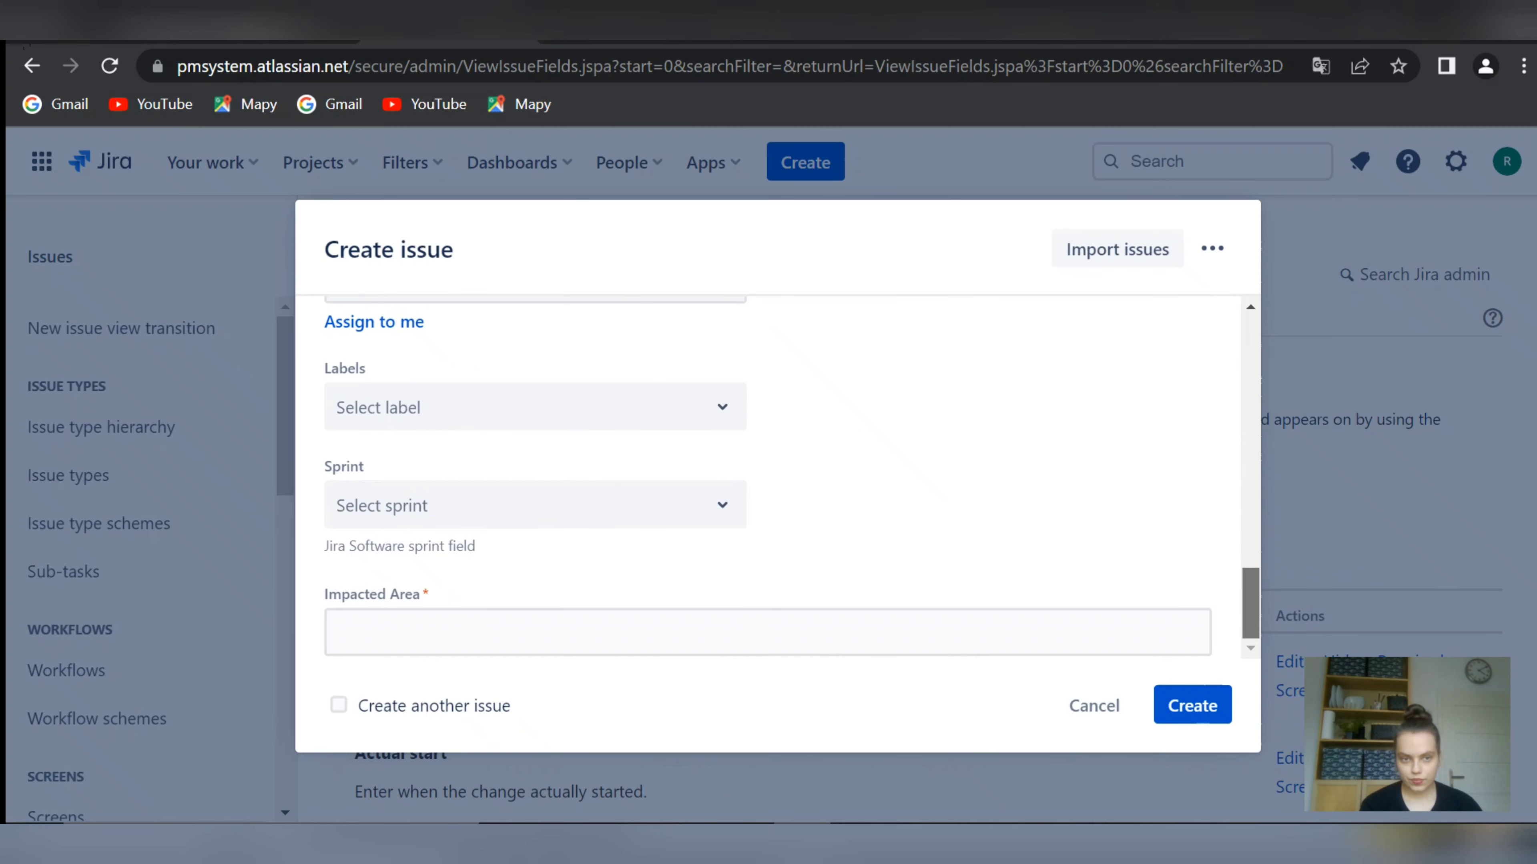